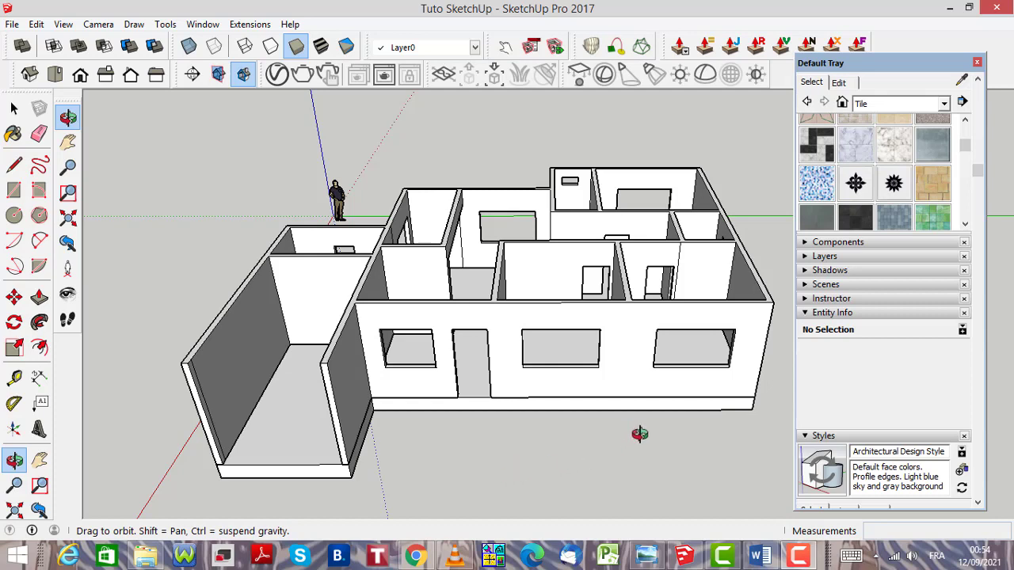
Expand the component library and search 3D Warehouse for "porte"
click(806, 243)
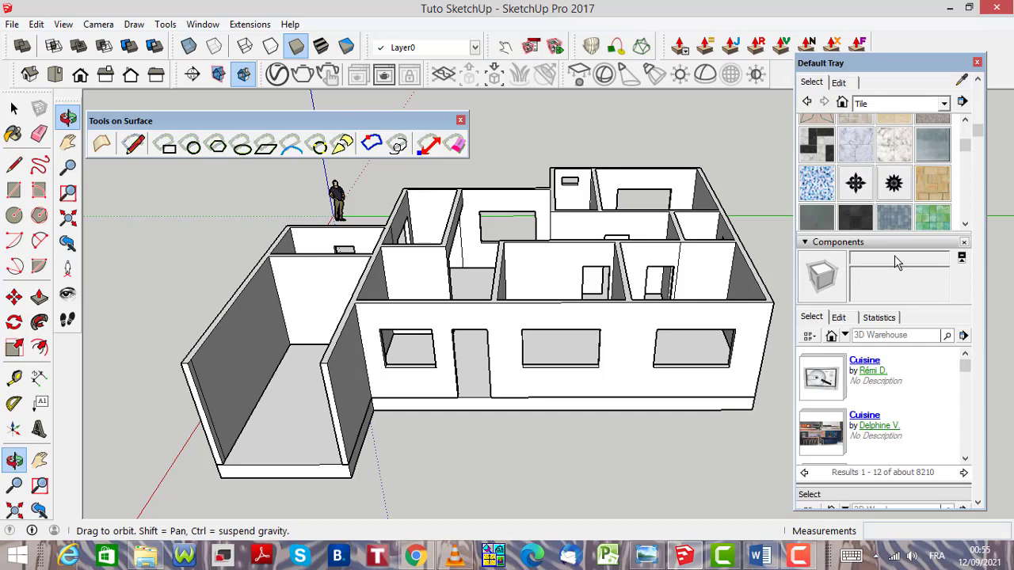
click(898, 335)
text(porte)
key(Return)
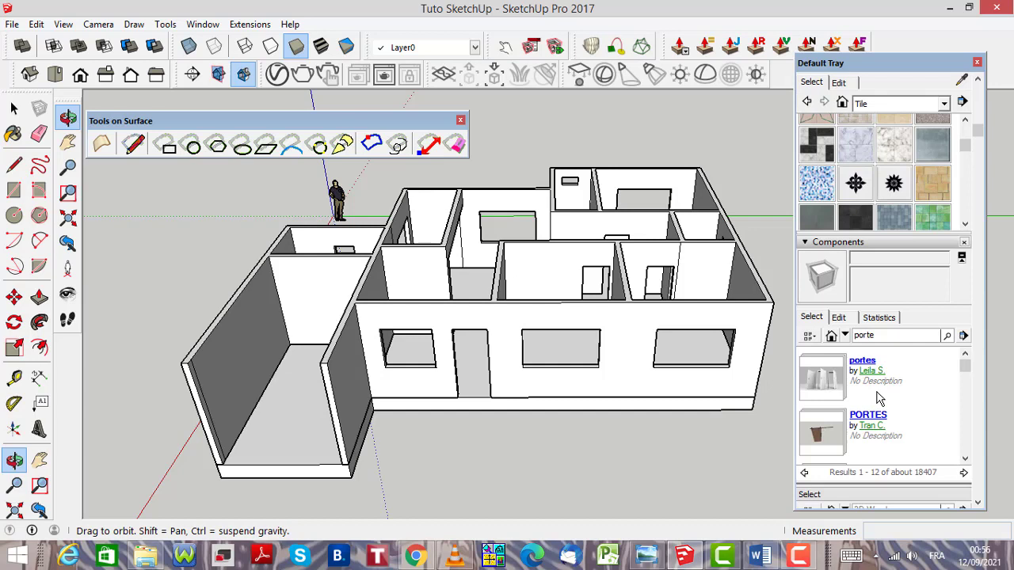
Browse the door models in the first page of component search results, then return to the start of the list
scroll(879, 398, down, 5)
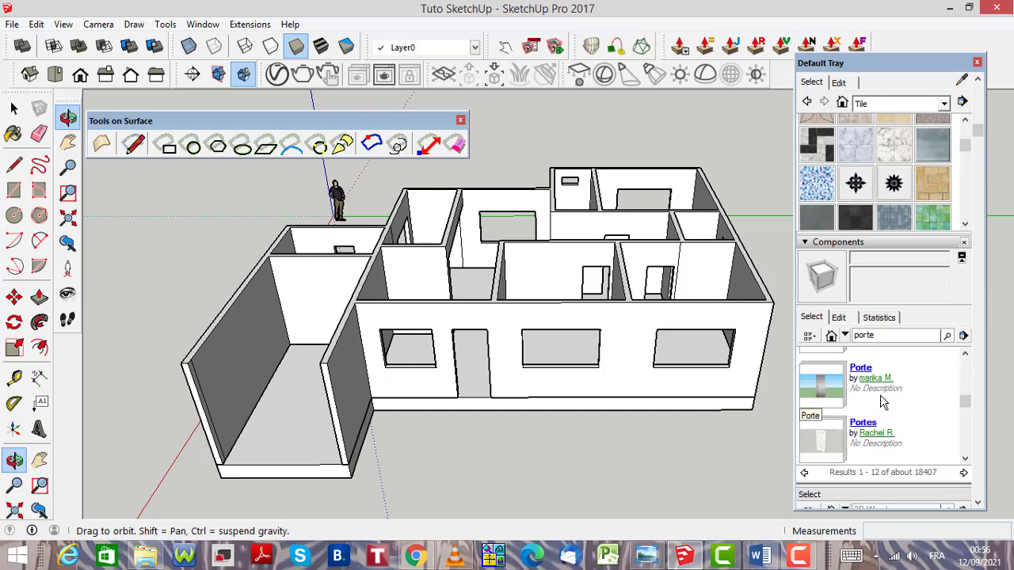
scroll(883, 402, down, 2)
scroll(883, 407, down, 2)
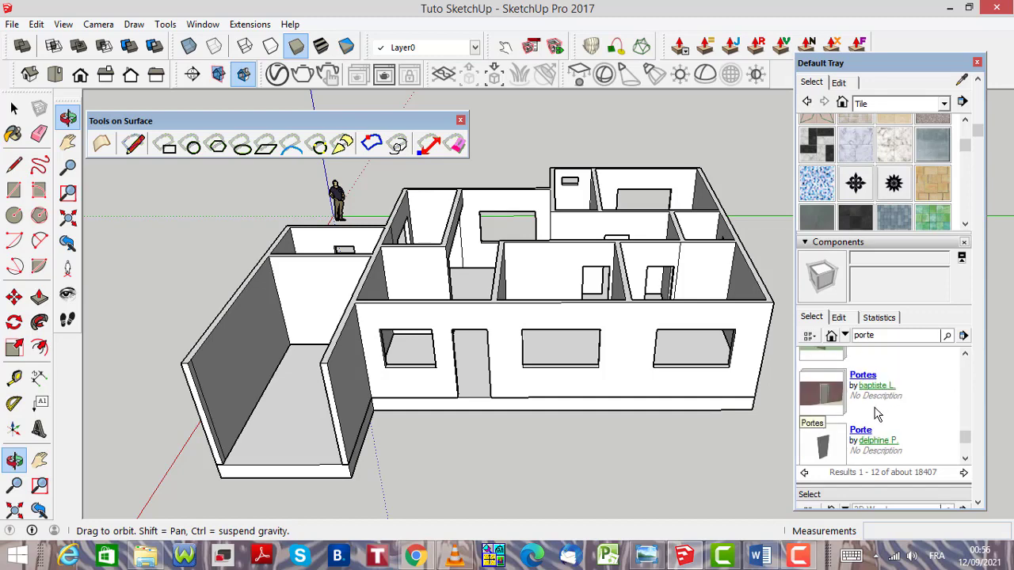
scroll(881, 405, down, 5)
scroll(875, 376, up, 3)
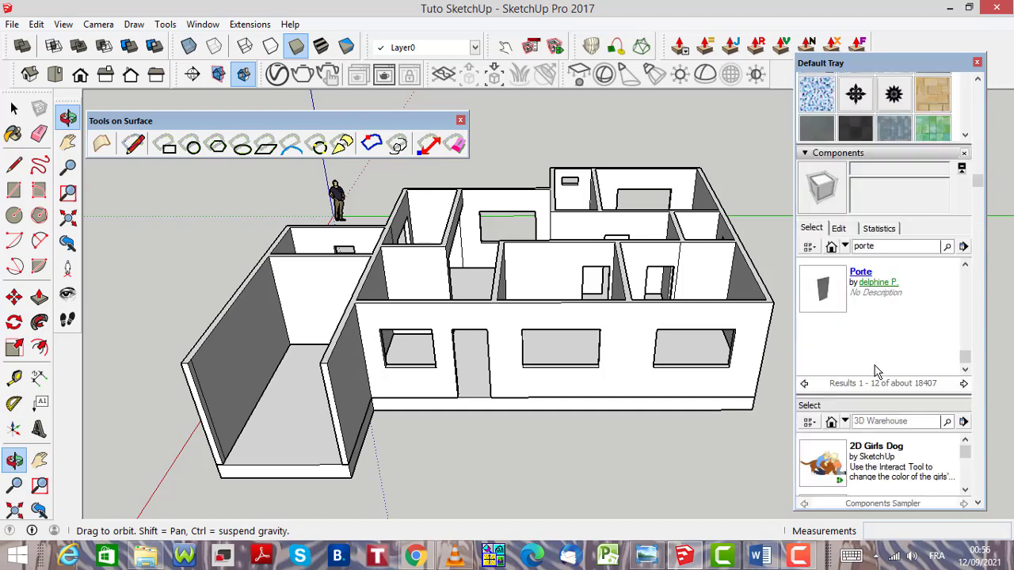
click(966, 266)
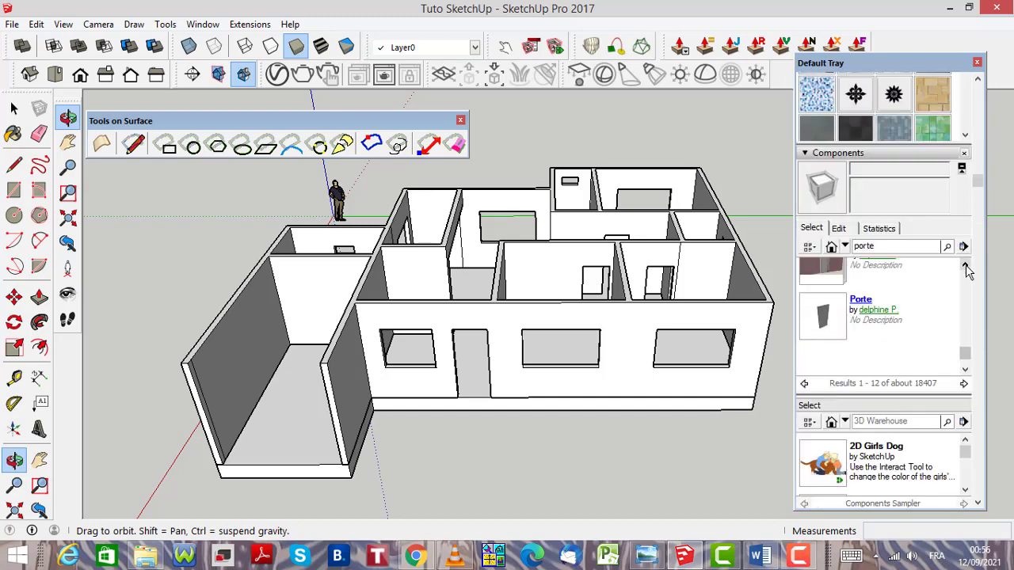
click(965, 266)
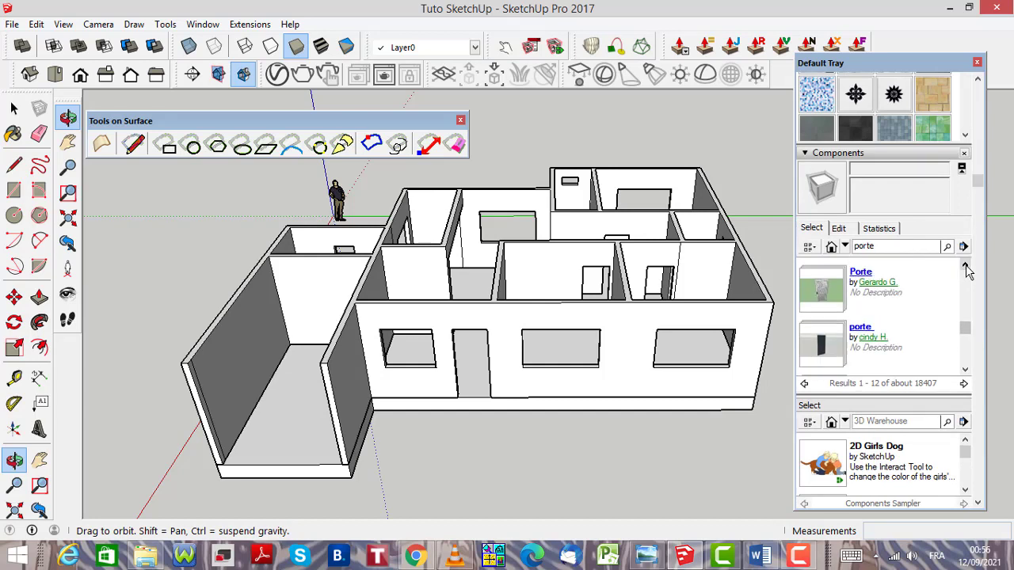
click(967, 272)
click(967, 272)
click(967, 272)
click(967, 271)
click(967, 272)
click(967, 271)
click(967, 272)
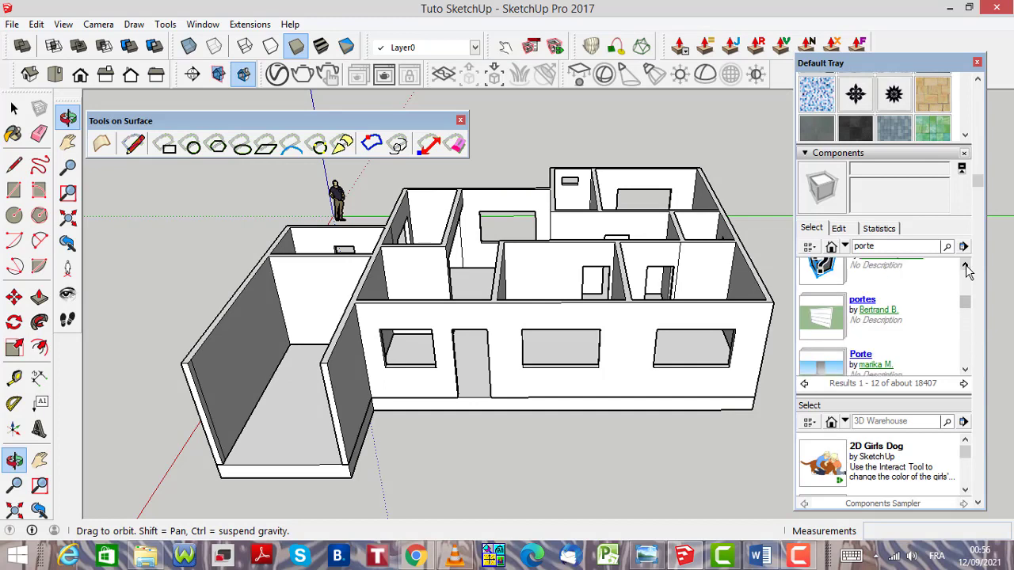
click(967, 272)
click(967, 271)
click(967, 271)
click(967, 271)
click(967, 272)
click(967, 271)
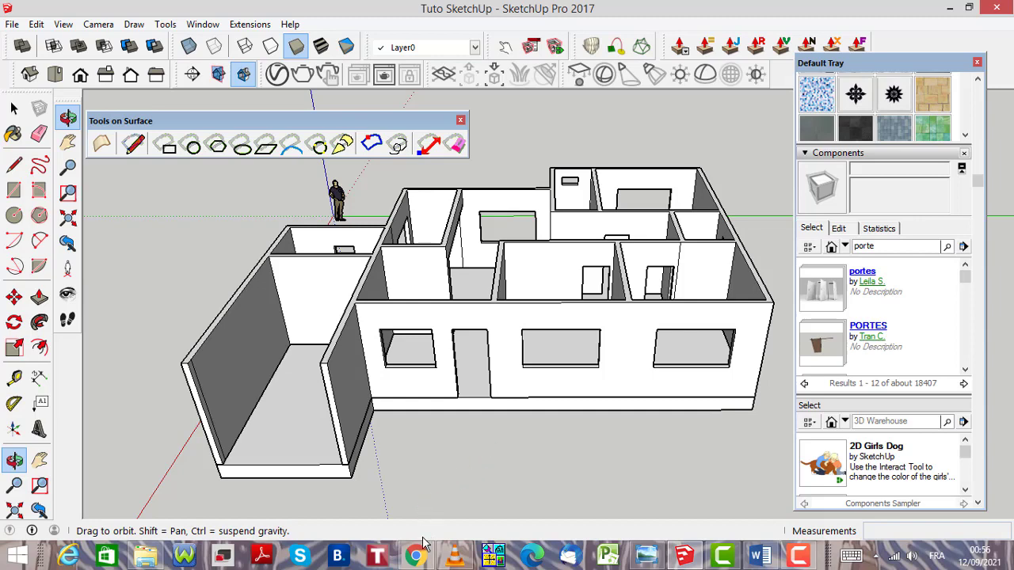
Switch to the 3D Warehouse website in Chrome and search the models for "porte"
mouse_move(417, 546)
click(406, 475)
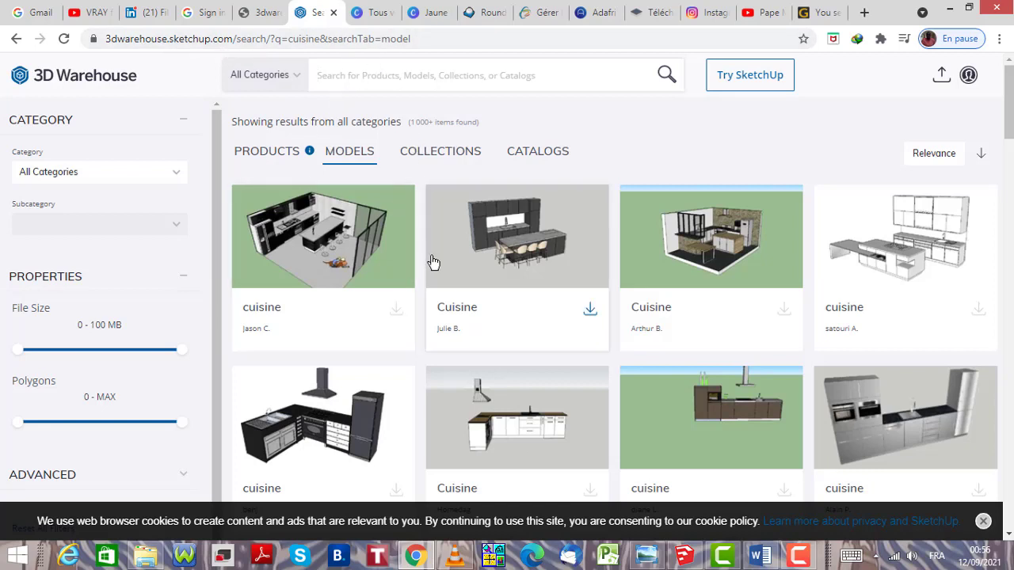
click(360, 77)
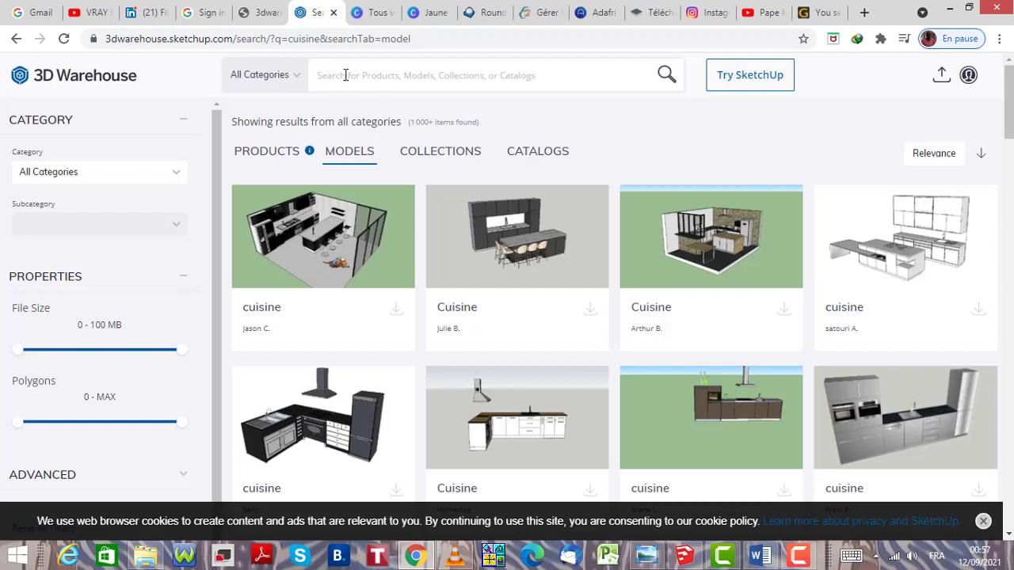
text(porte)
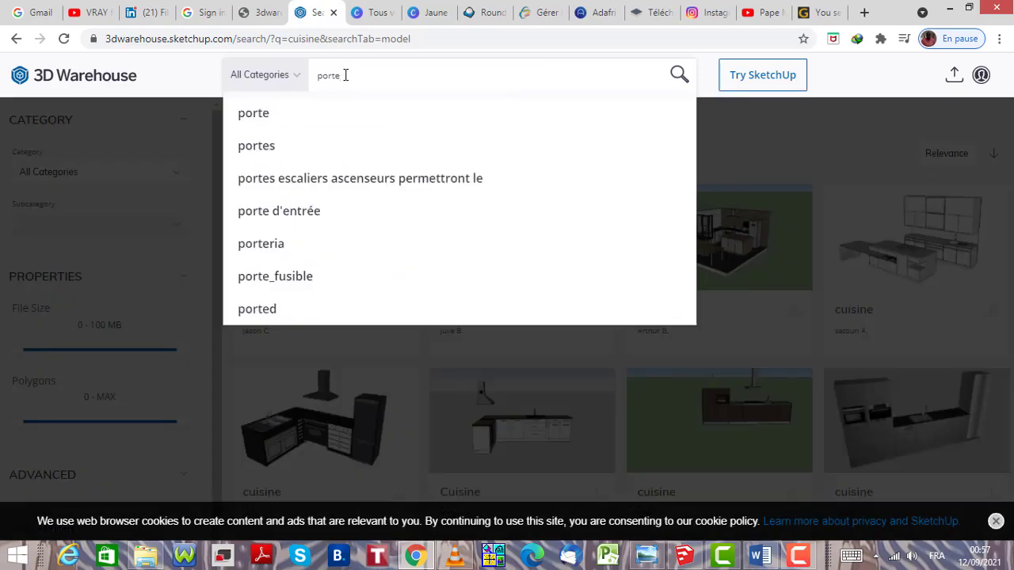
key(Return)
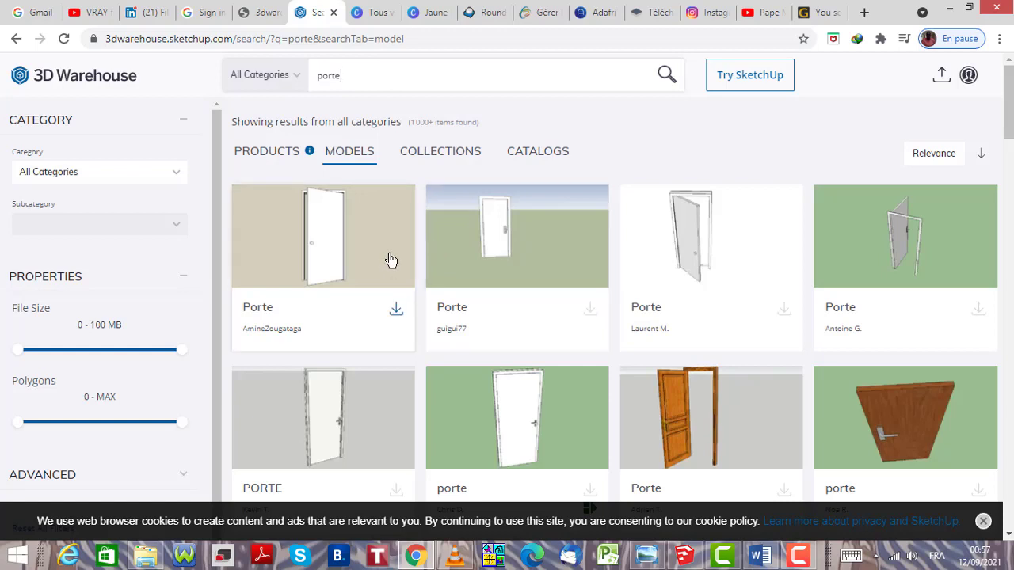
Look through the door models in the 3D Warehouse search results
scroll(390, 259, down, 3)
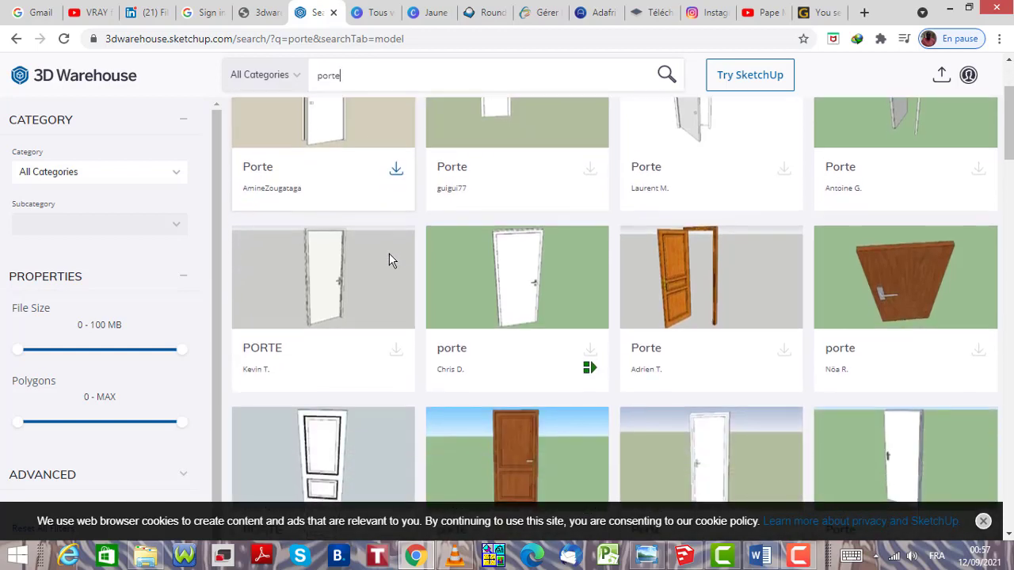
scroll(388, 260, up, 3)
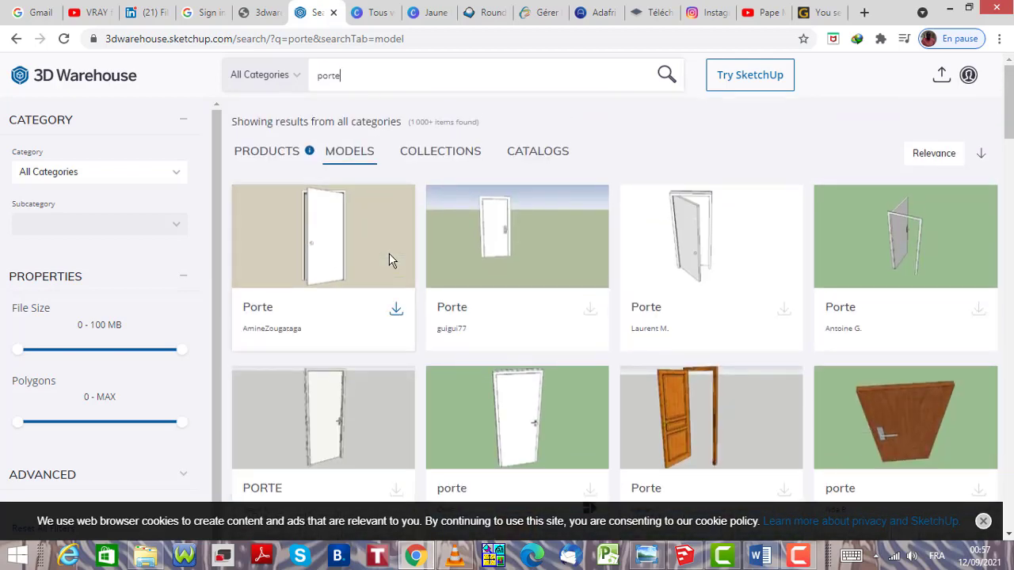
scroll(389, 260, down, 3)
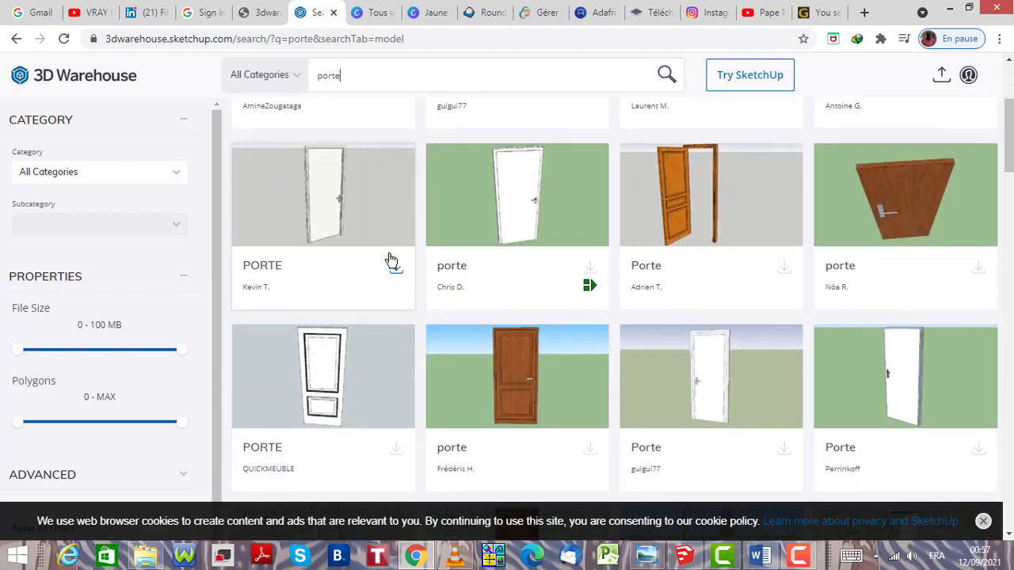
scroll(391, 259, down, 1)
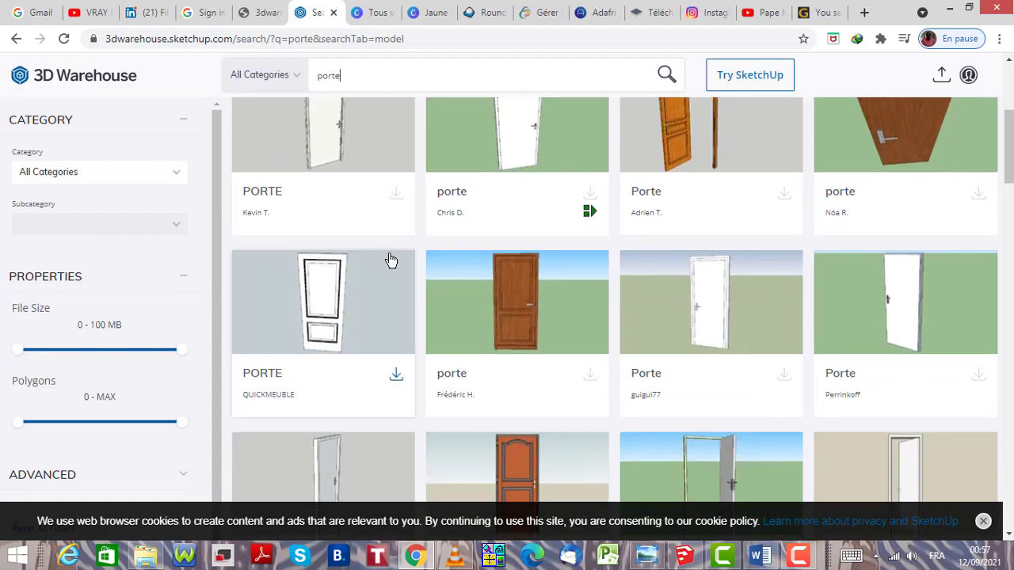
scroll(391, 260, down, 1)
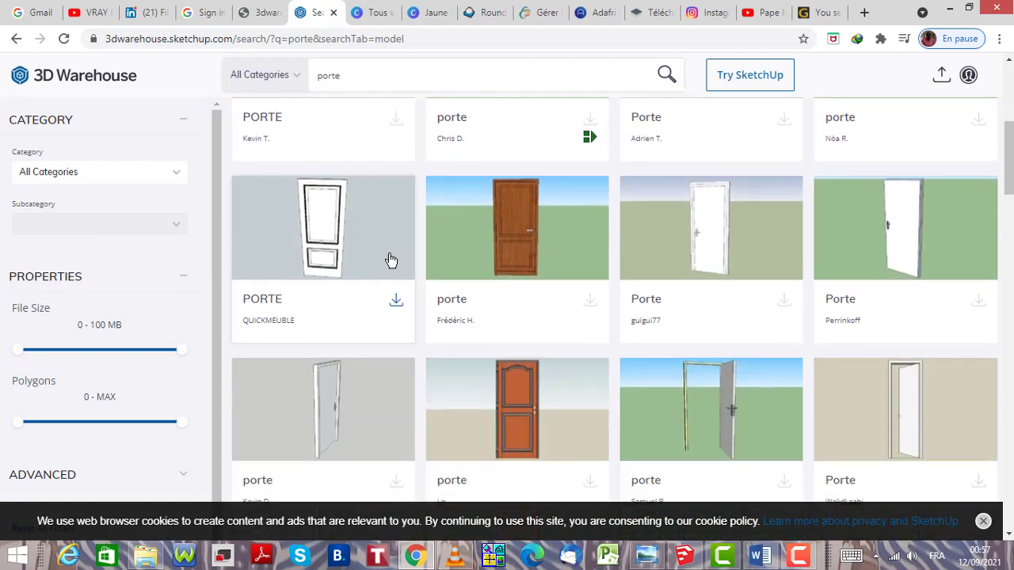
scroll(390, 260, down, 2)
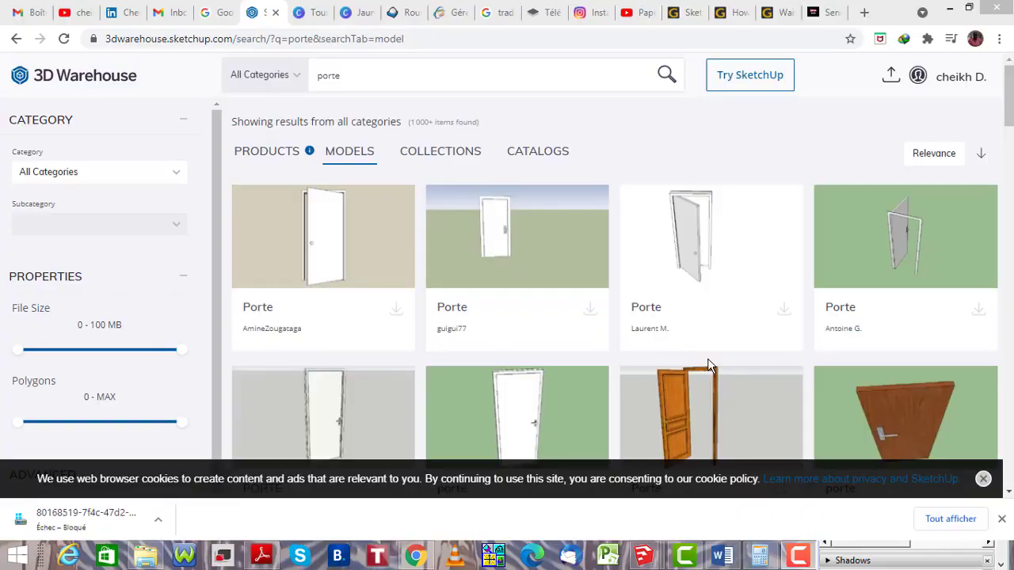
Dismiss the cookie notice and check the download formats offered for the first Porte model
click(982, 480)
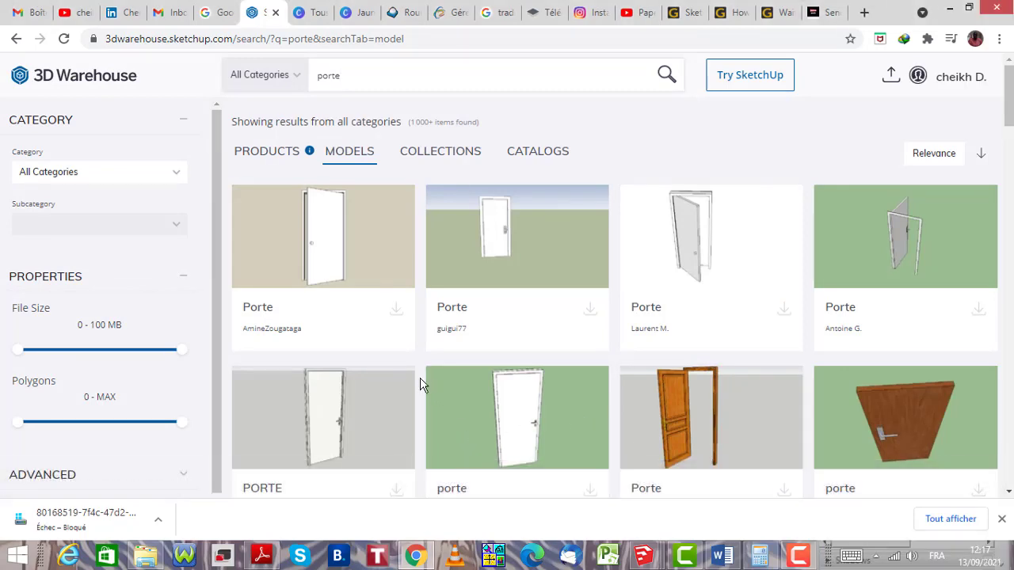
scroll(421, 386, down, 1)
scroll(421, 386, up, 1)
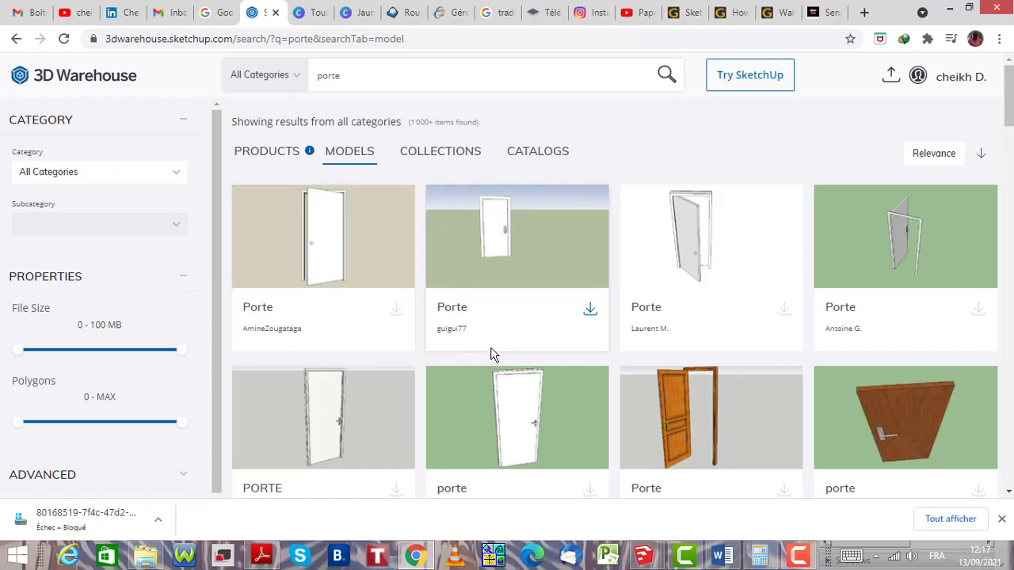
click(396, 313)
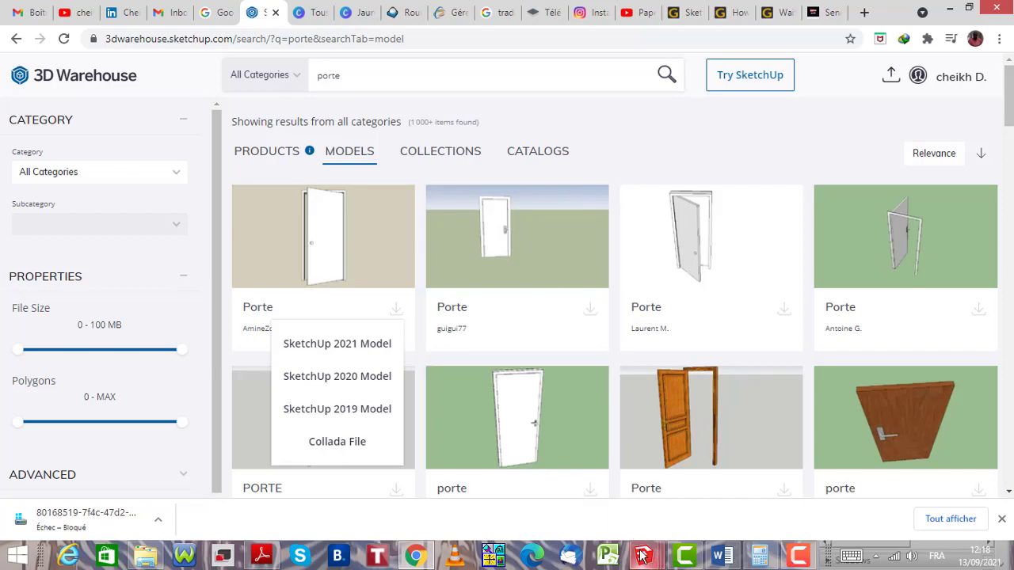
click(649, 154)
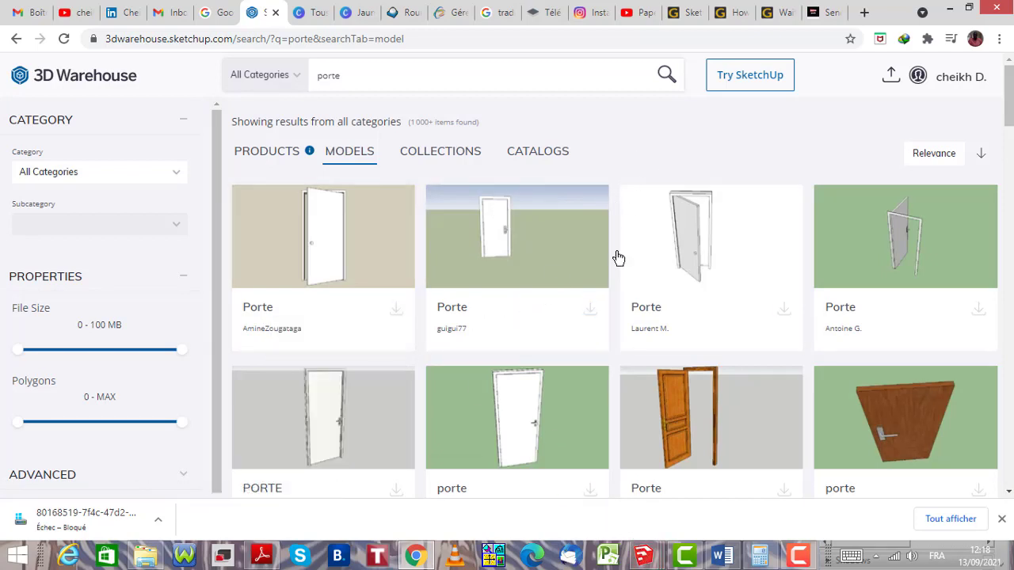
Switch to SketchUp and bring up the PORTE+D'ENTRÉE+NATIV+3 model window
click(645, 556)
click(320, 499)
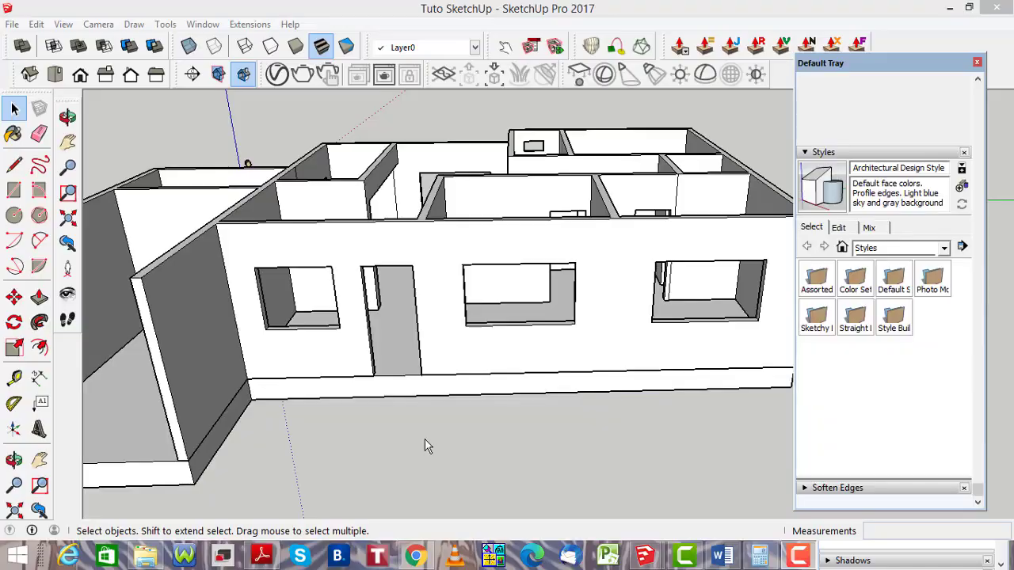
mouse_move(645, 559)
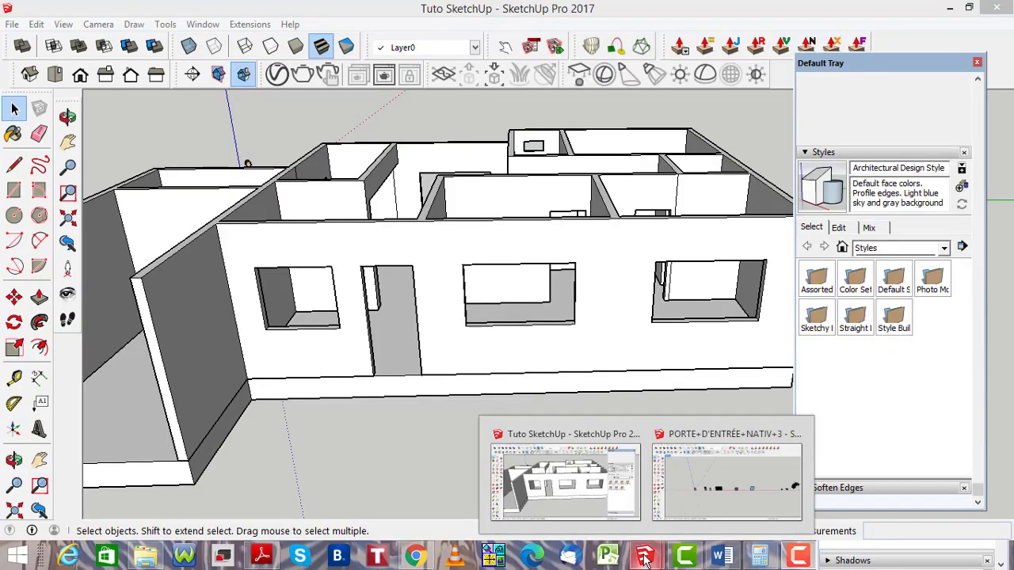
click(708, 506)
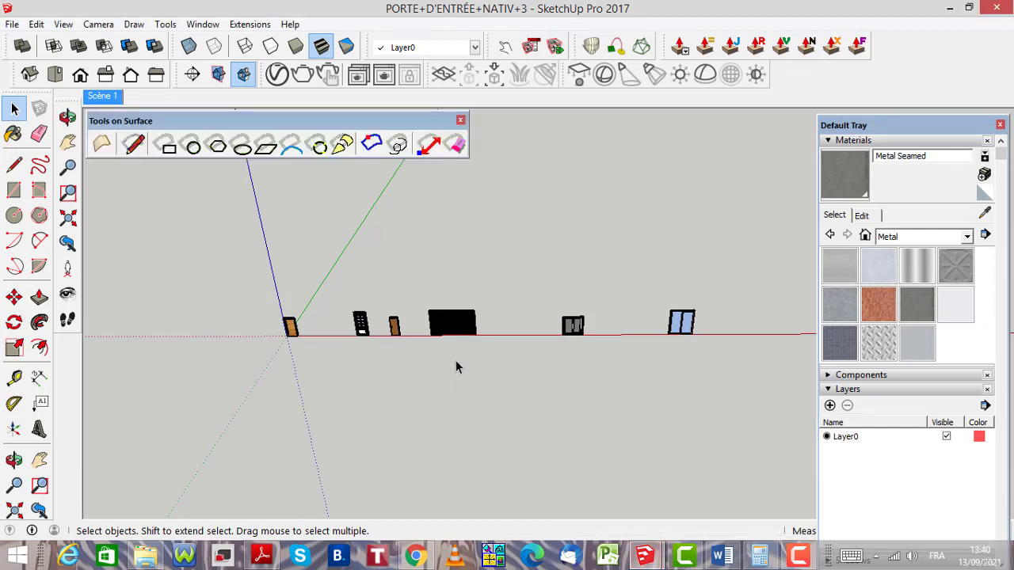
Examine the doors, the garage door and the windows lined up along the red axis
scroll(458, 367, down, 2)
scroll(444, 366, up, 3)
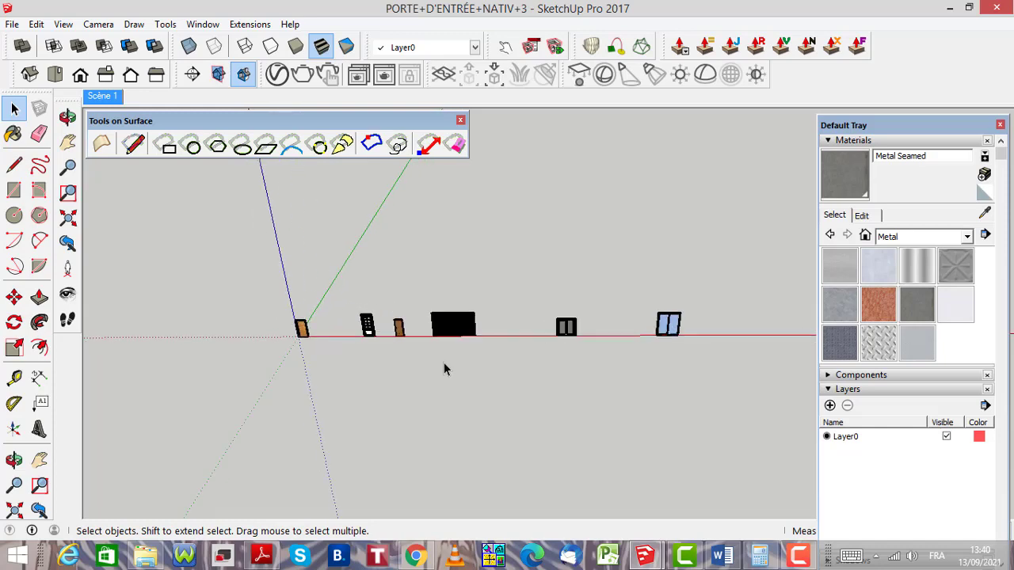
scroll(221, 322, up, 5)
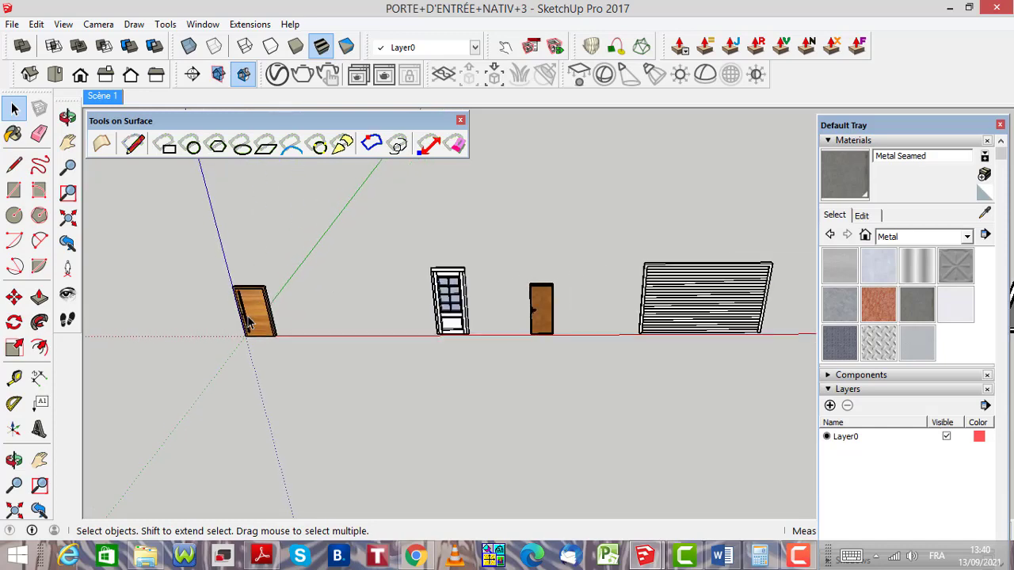
scroll(248, 327, down, 2)
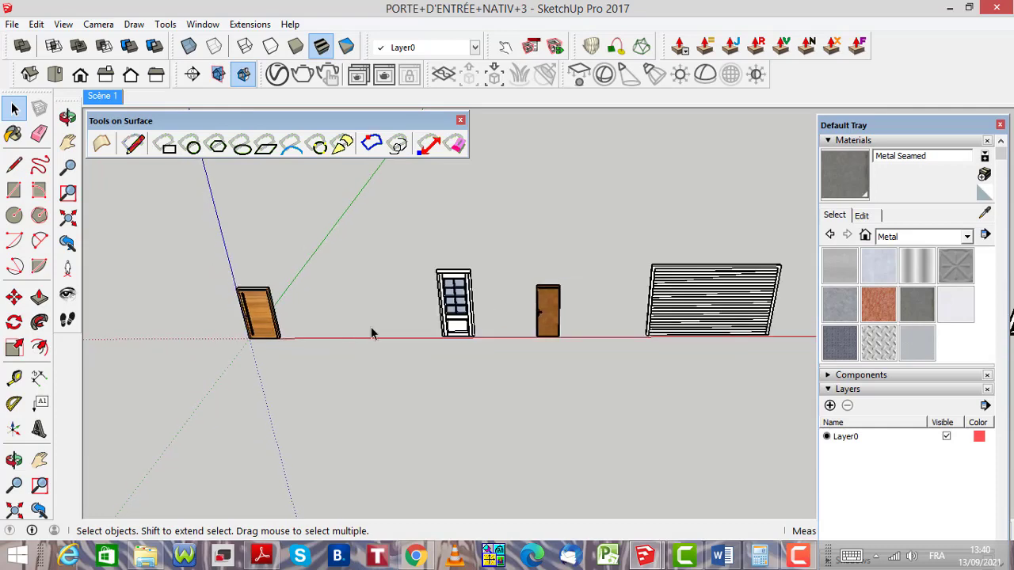
scroll(554, 323, up, 5)
scroll(400, 331, down, 6)
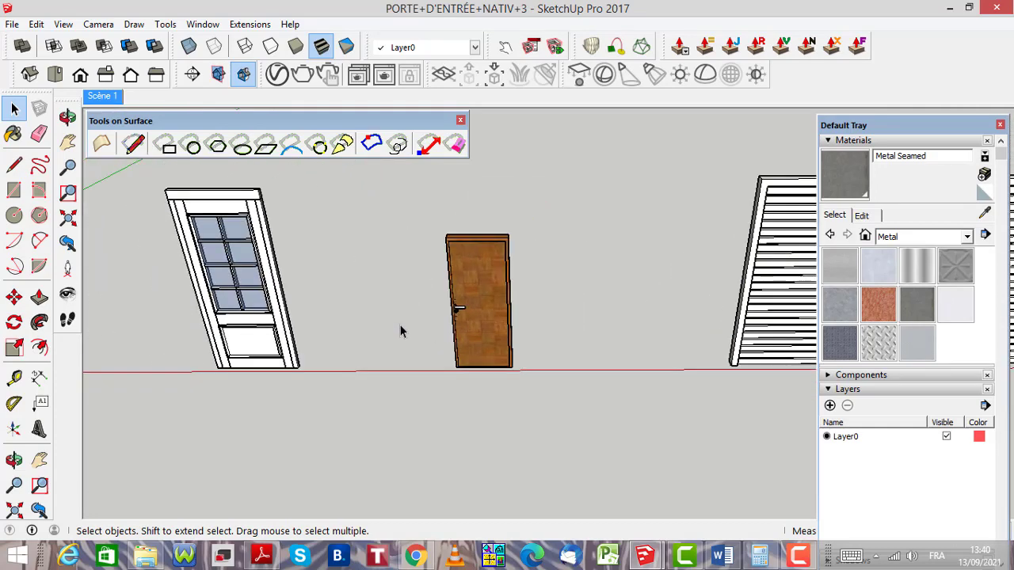
scroll(796, 346, down, 2)
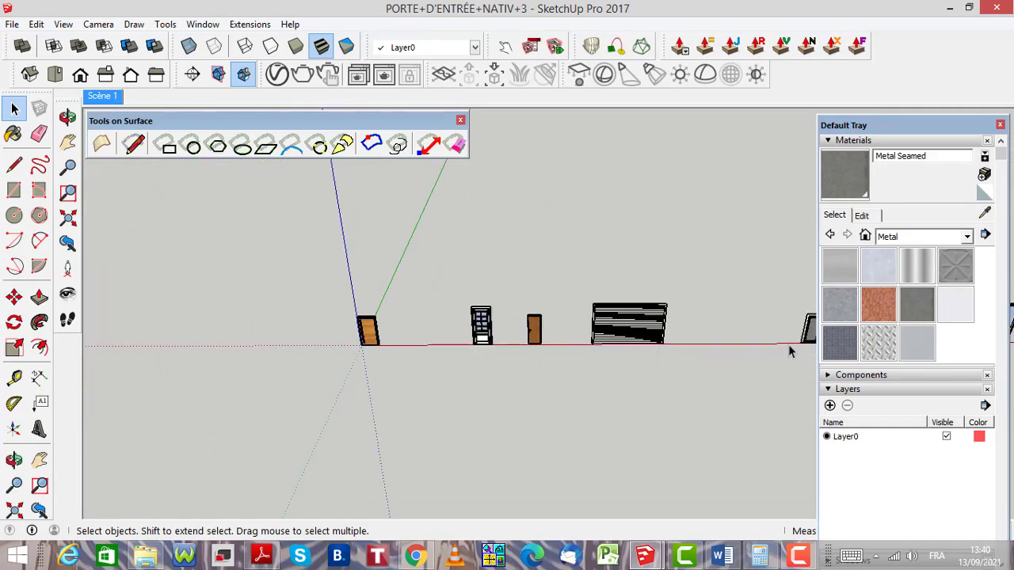
scroll(656, 356, down, 2)
scroll(755, 351, up, 5)
scroll(543, 351, down, 4)
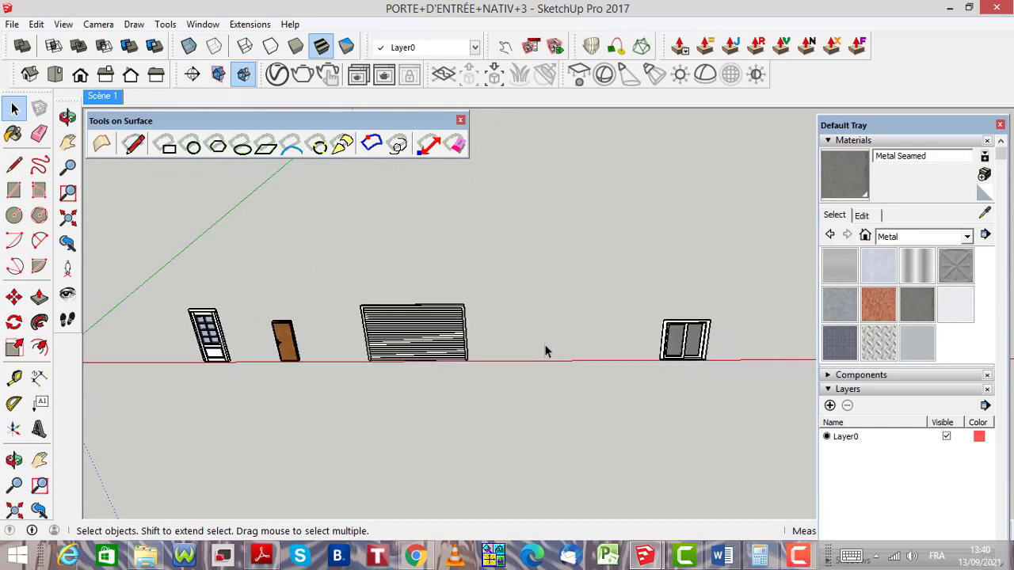
scroll(760, 346, up, 4)
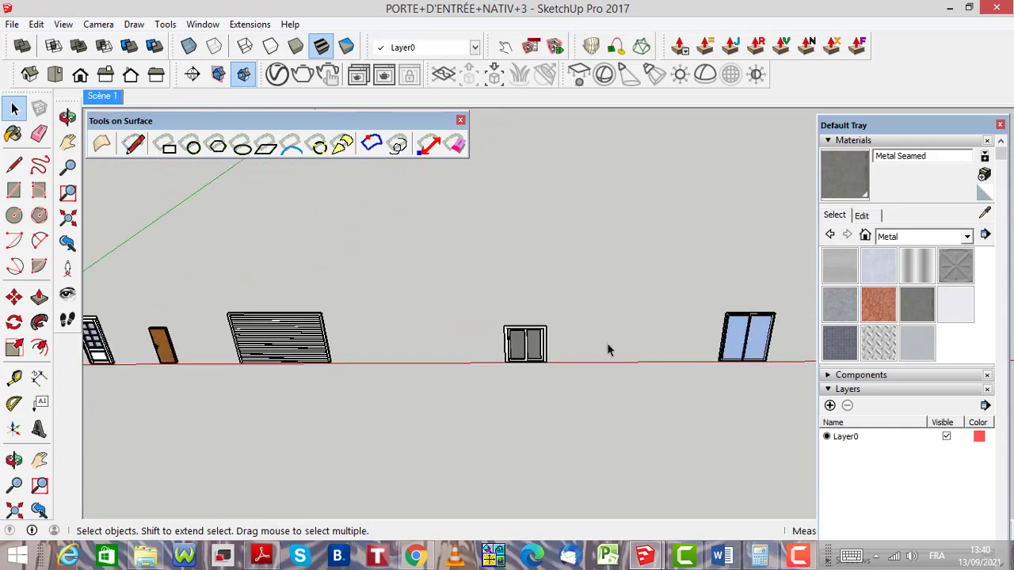
scroll(608, 350, down, 4)
scroll(453, 355, up, 4)
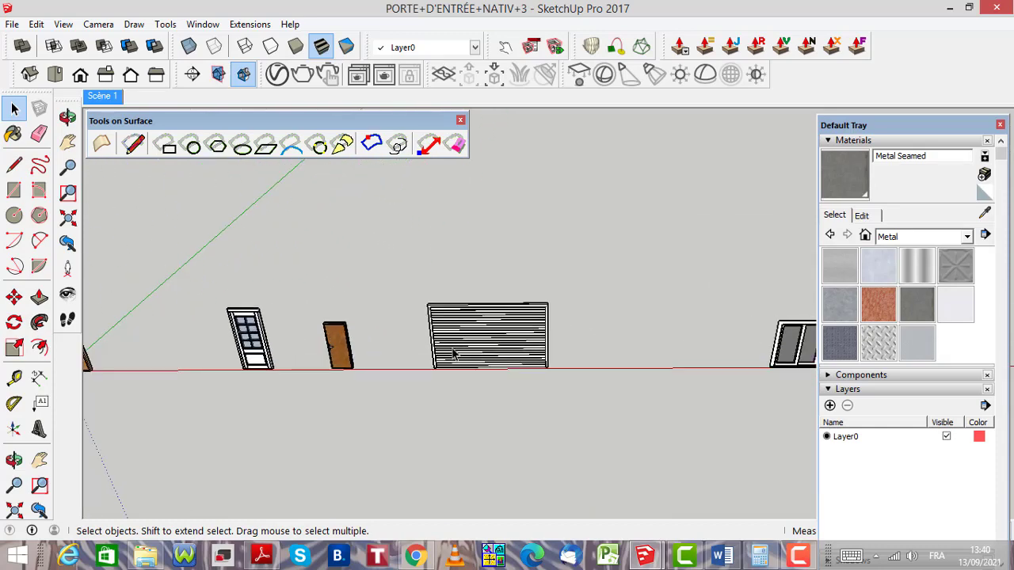
scroll(453, 355, up, 2)
scroll(362, 389, down, 2)
scroll(283, 391, down, 2)
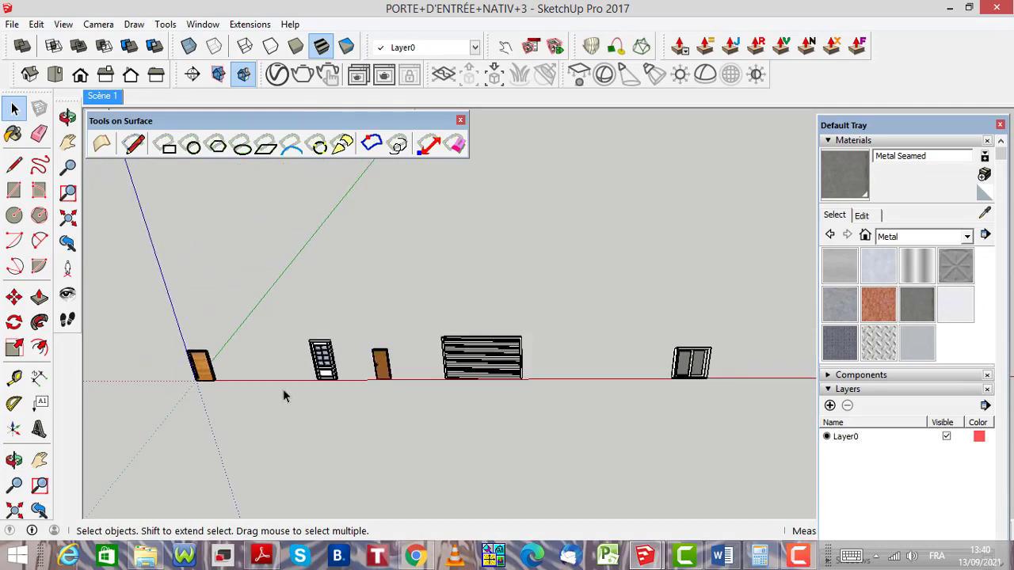
Copy the white glazed door with the small window panes from the door and window model
scroll(320, 356, up, 3)
scroll(320, 360, up, 3)
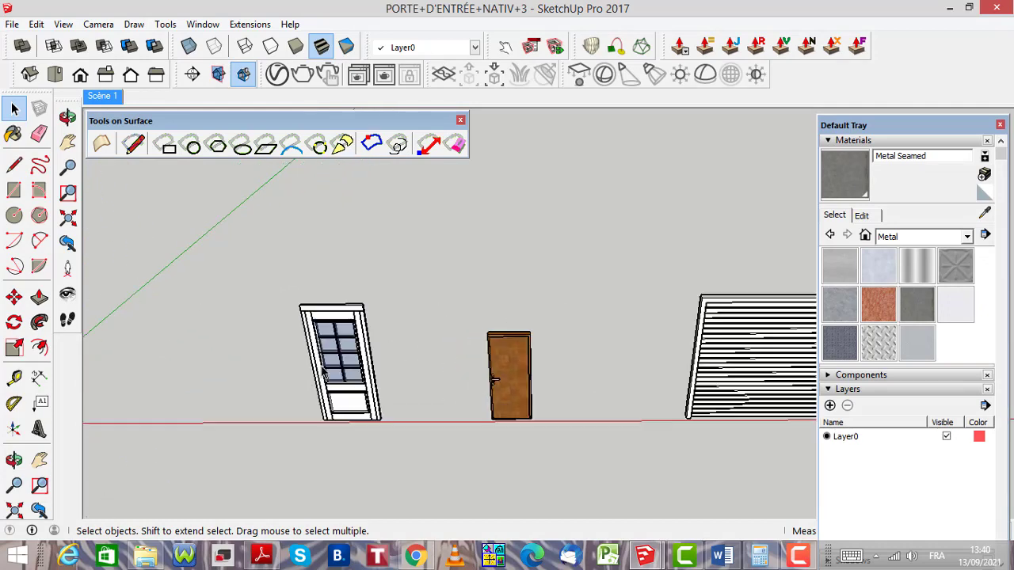
drag(416, 447, 271, 259)
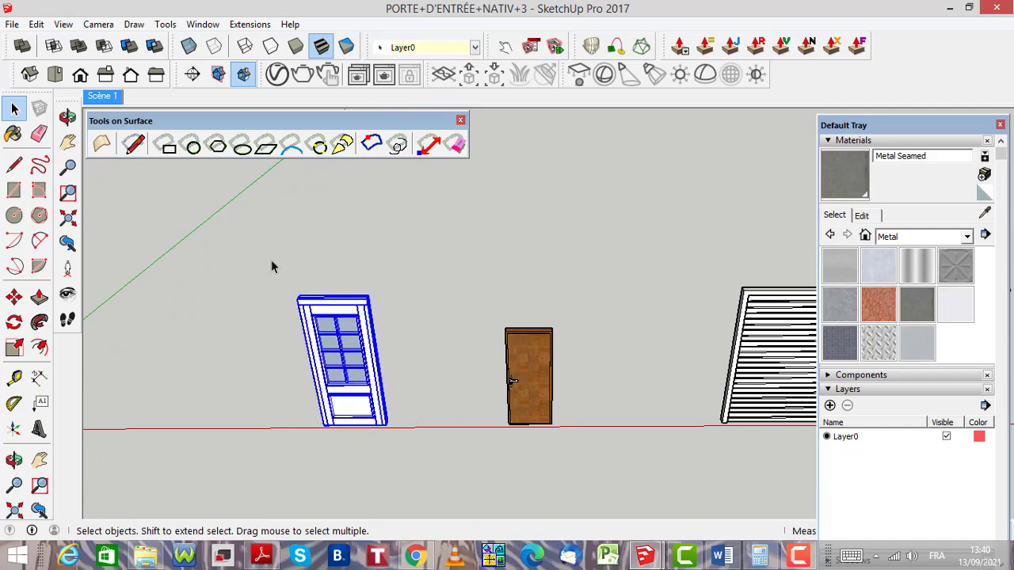
click(38, 25)
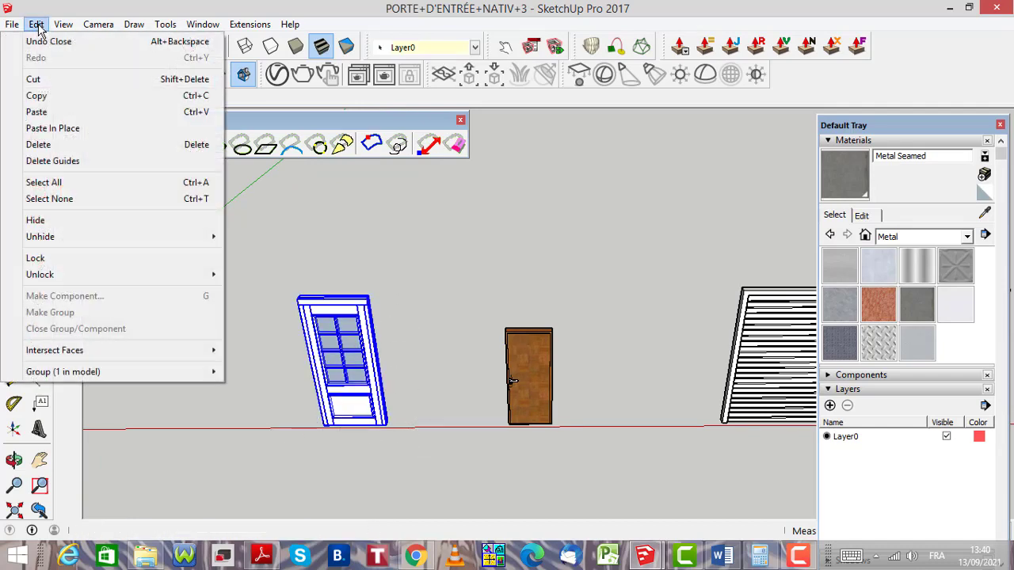
click(65, 96)
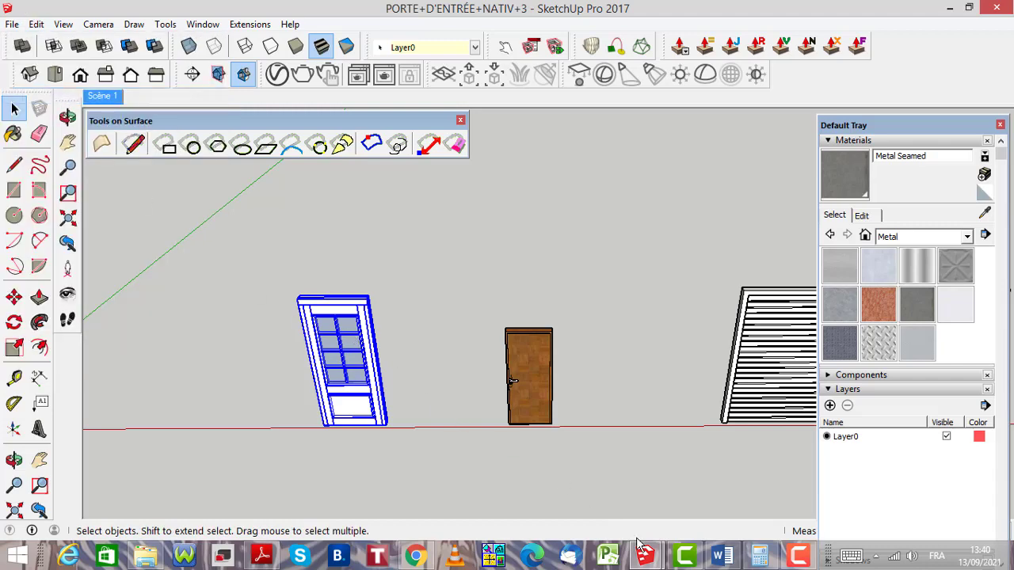
Switch to the Tuto SketchUp house model and paste the glazed door on the ground in front of the front wall's door opening
mouse_move(645, 557)
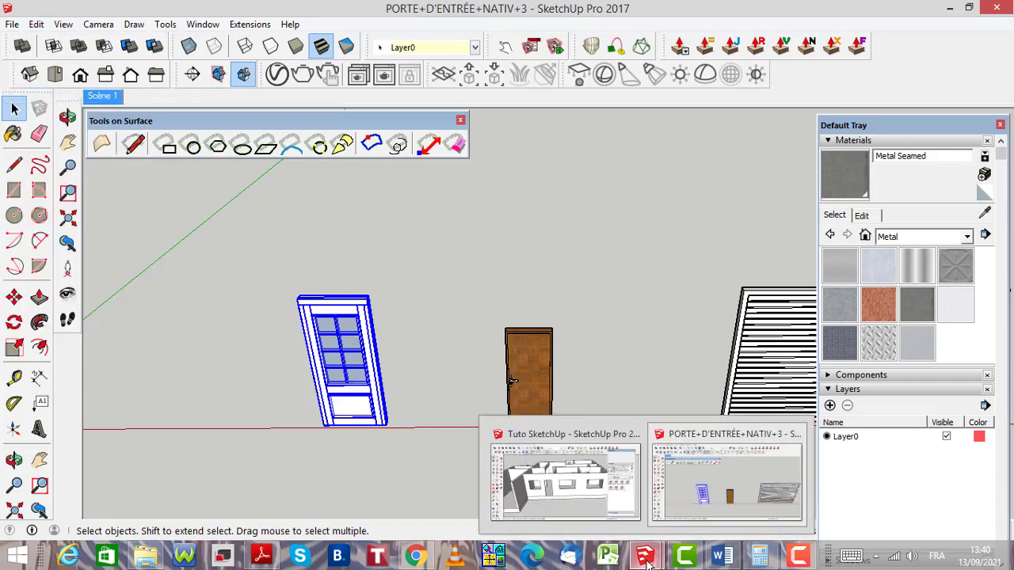
click(567, 479)
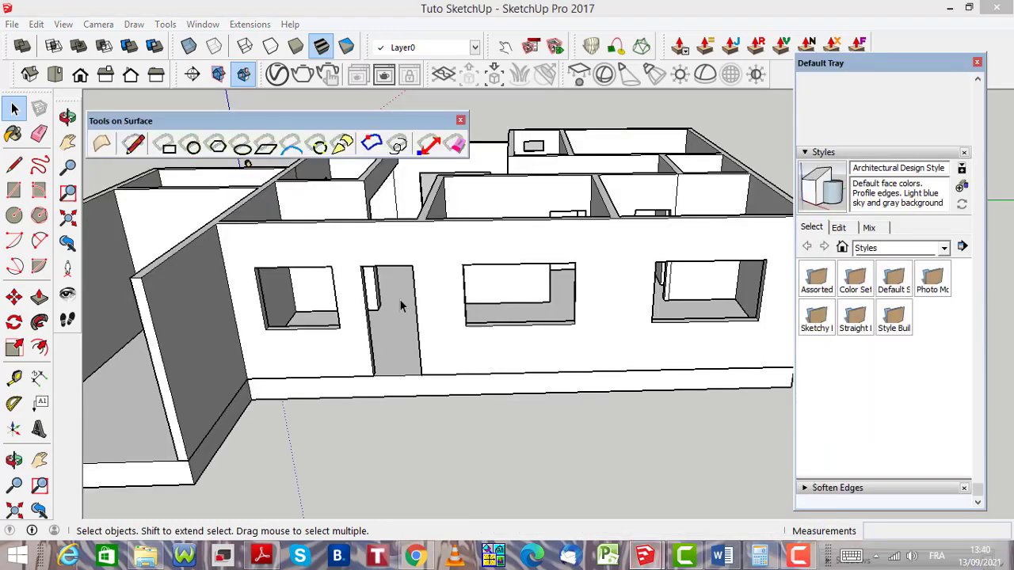
click(37, 24)
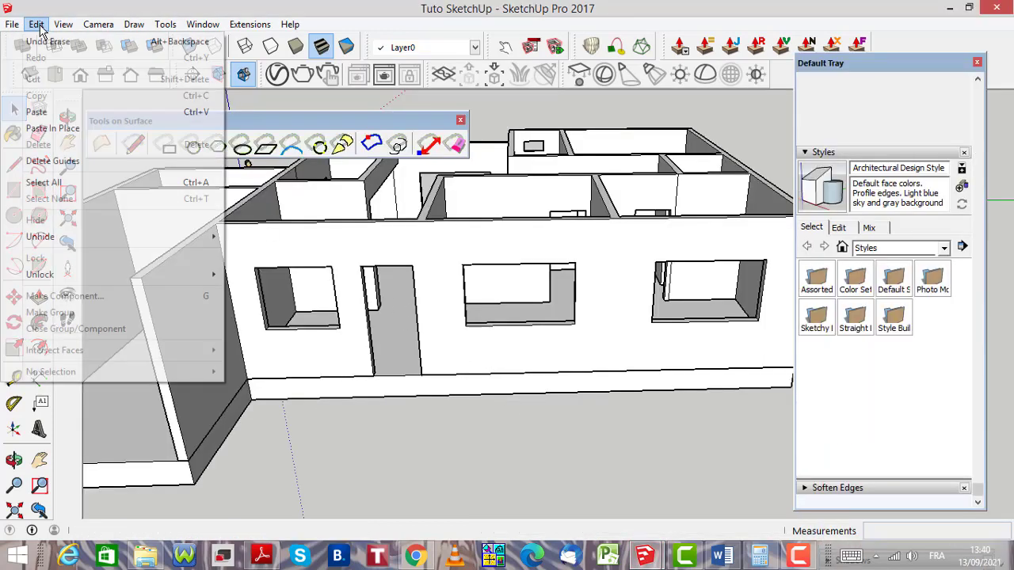
click(46, 114)
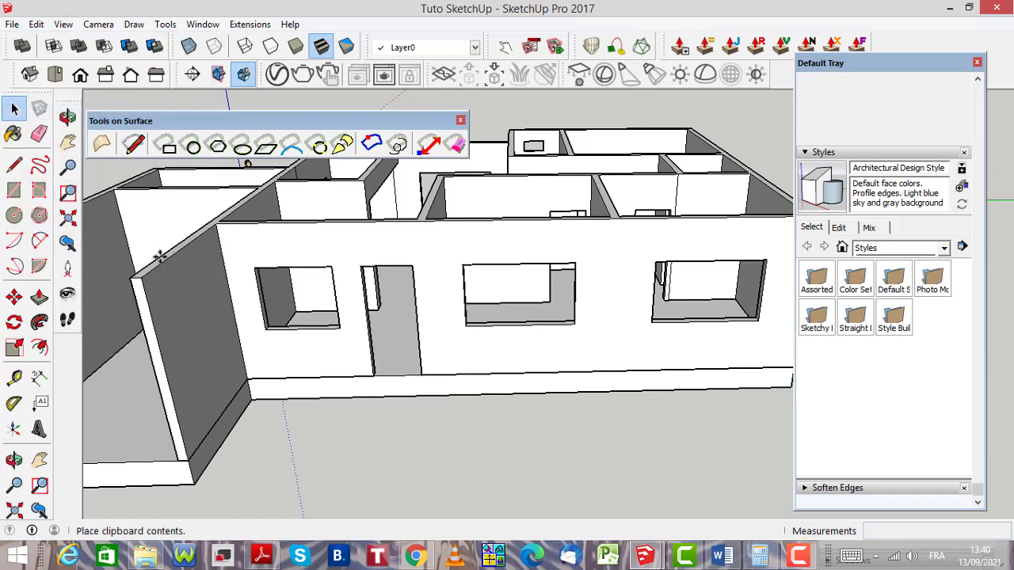
scroll(480, 372, down, 3)
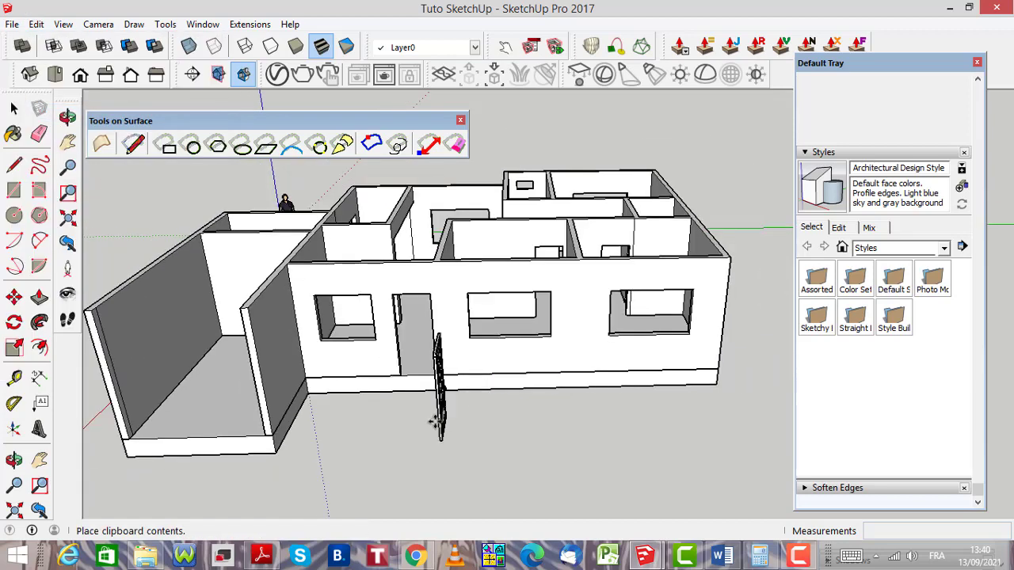
scroll(423, 476, up, 5)
scroll(415, 460, down, 4)
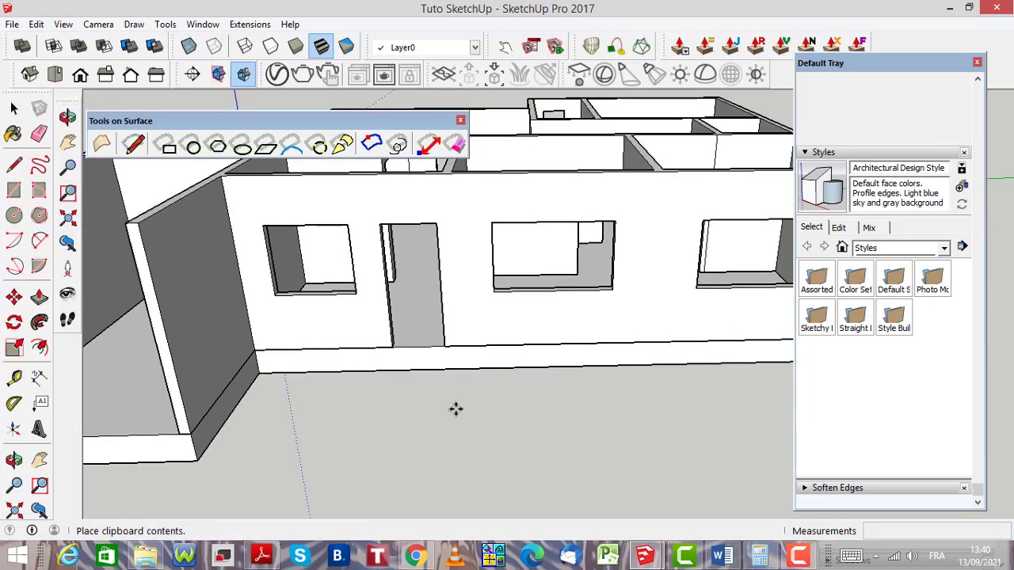
click(412, 442)
key(m)
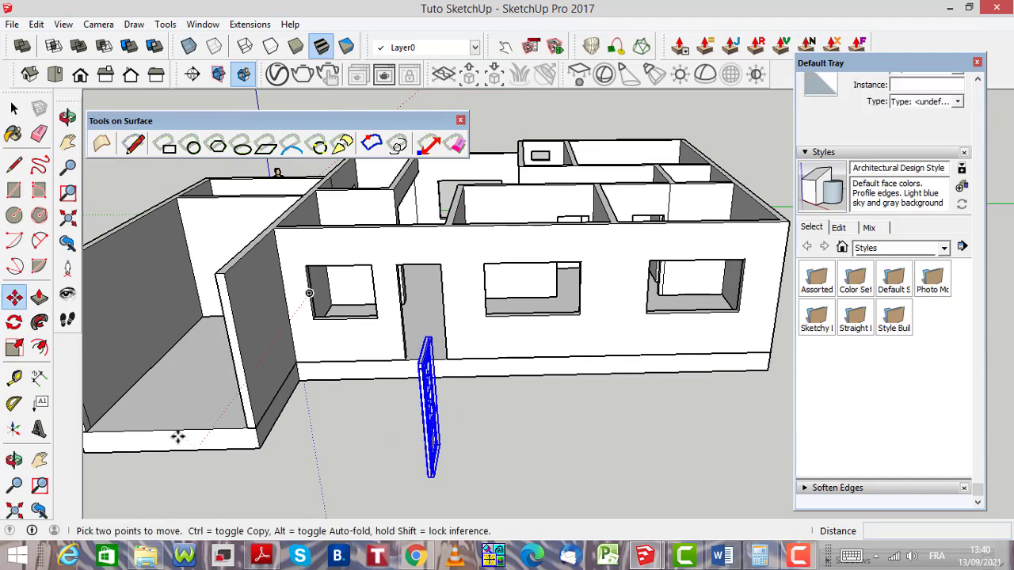
Rotate the pasted door 90° around its vertical axis, pivoting on its top edge, so it is parallel to the front wall
click(15, 322)
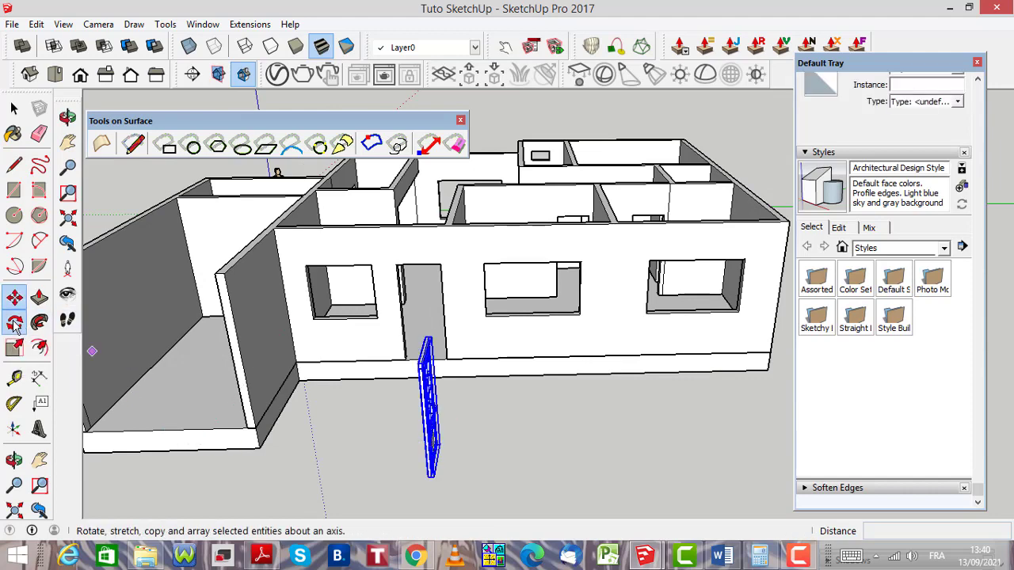
scroll(430, 479, up, 3)
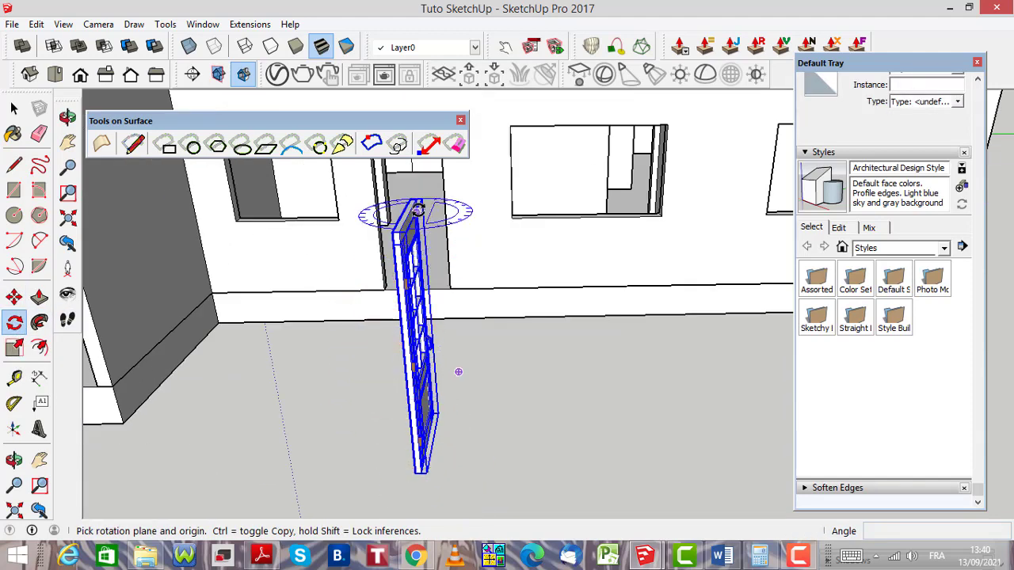
scroll(414, 205, up, 3)
scroll(426, 222, down, 2)
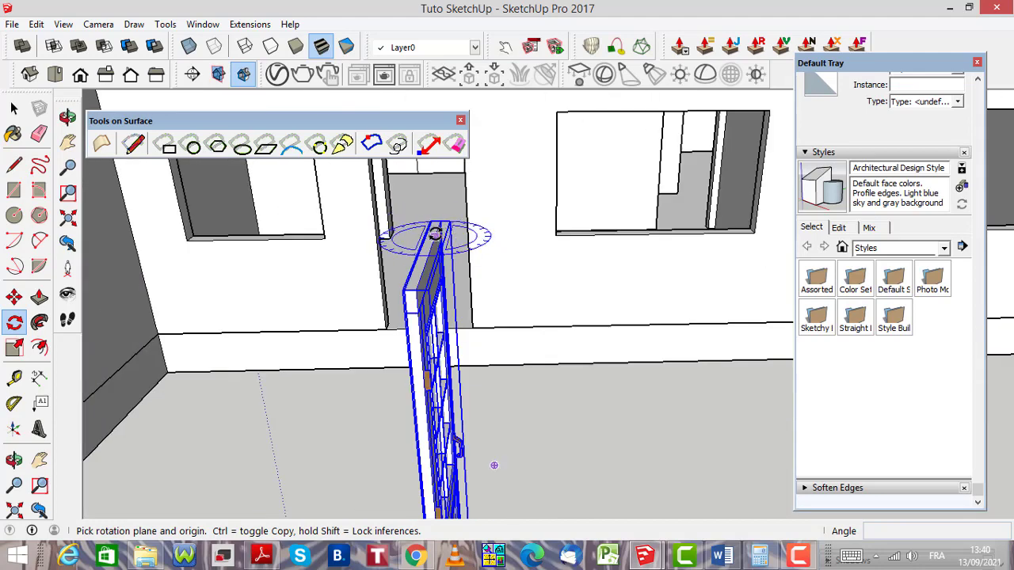
scroll(429, 230, up, 1)
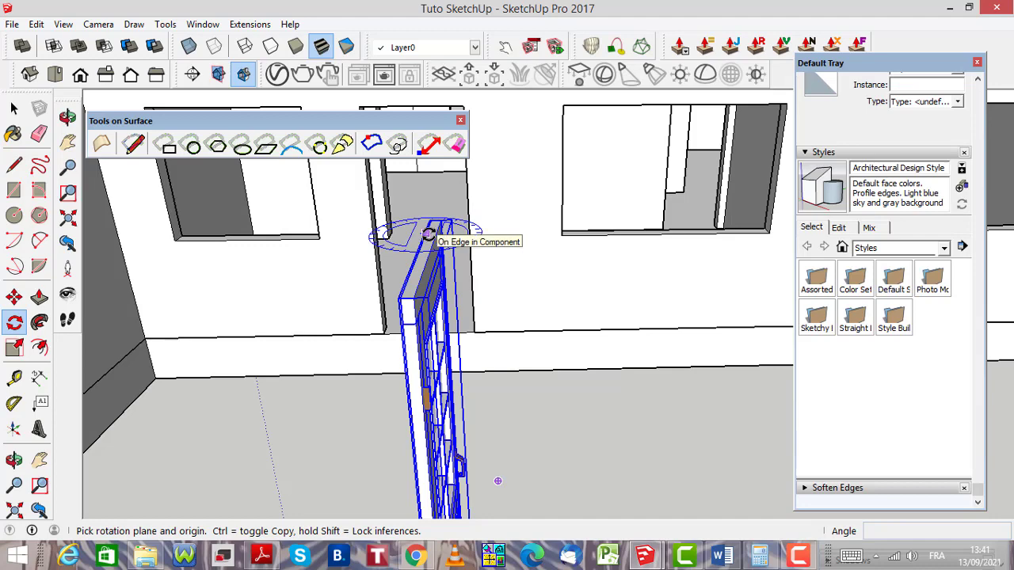
click(426, 232)
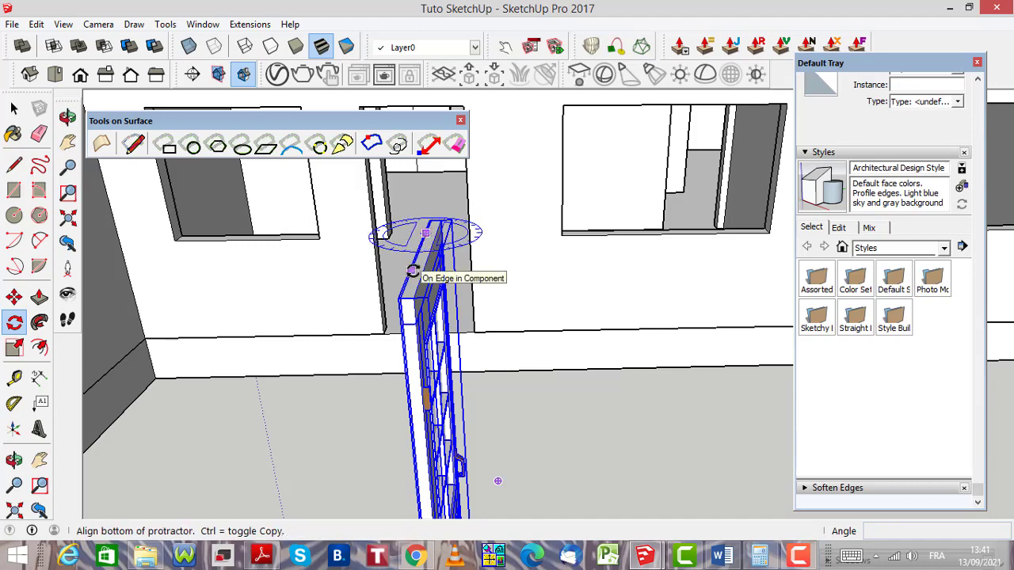
click(411, 270)
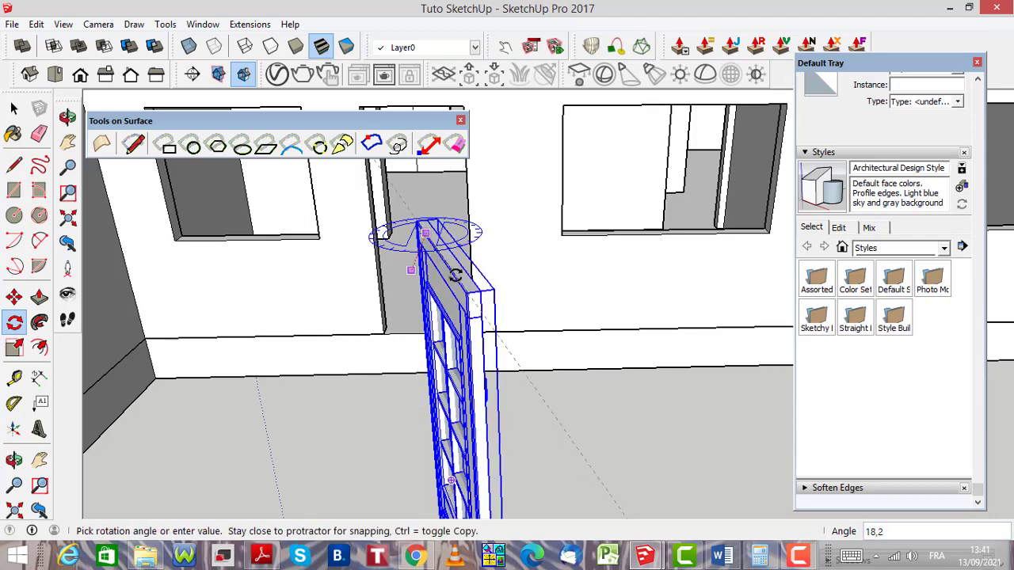
key(Escape)
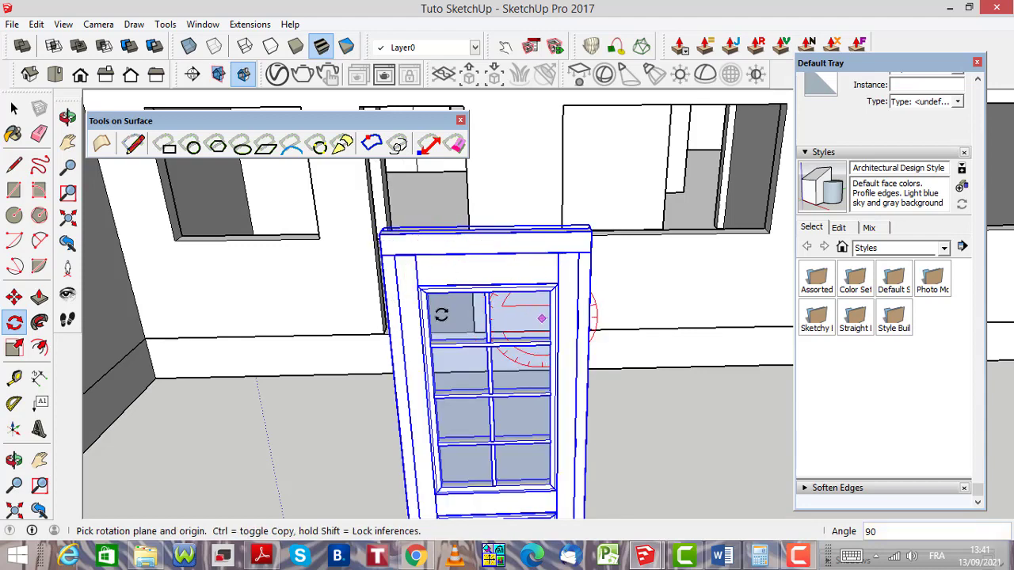
click(13, 111)
Move the door by its bottom right corner onto the bottom right corner of the front wall's door opening
scroll(529, 382, down, 3)
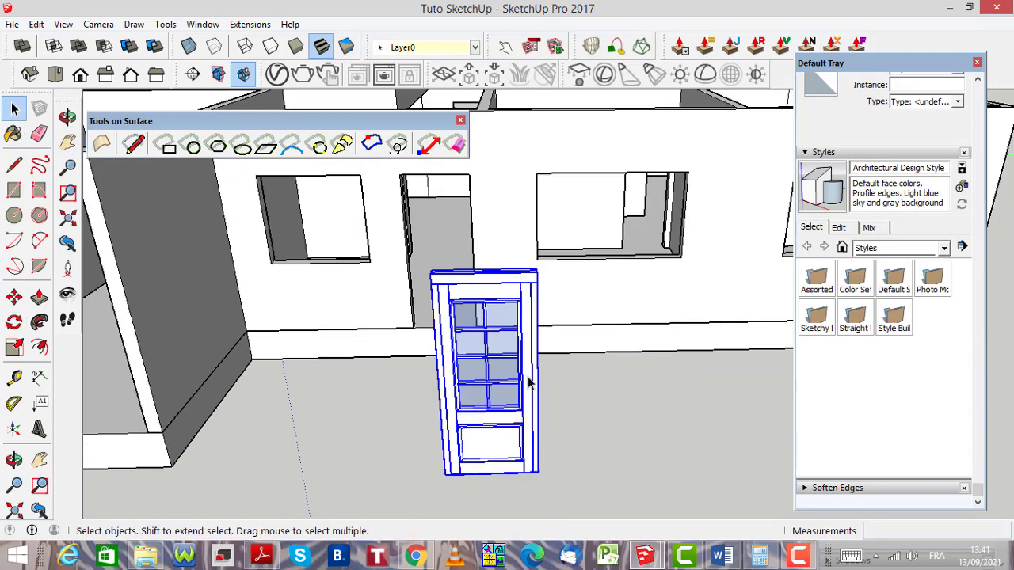
click(15, 300)
scroll(546, 482, up, 4)
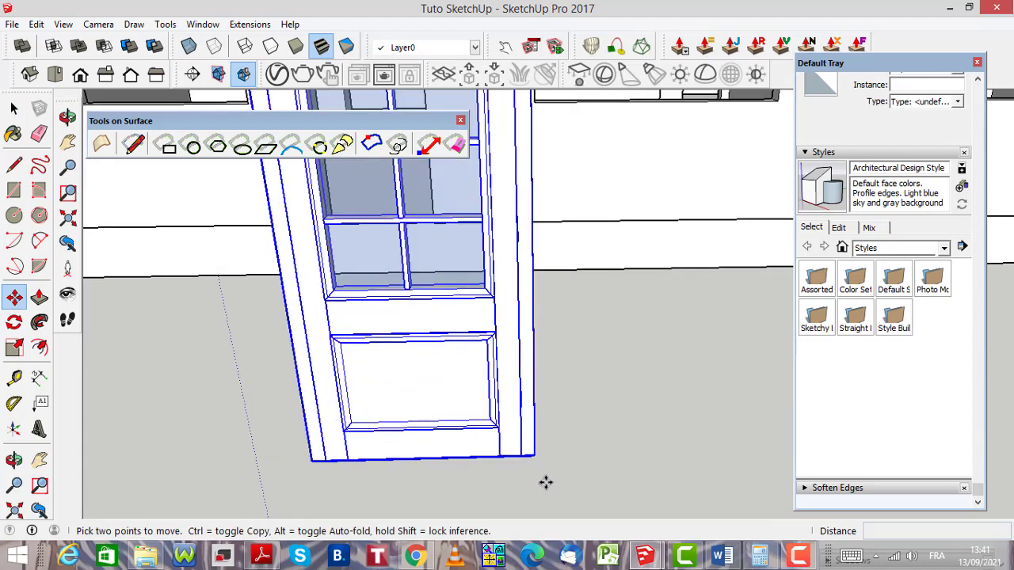
scroll(546, 482, up, 3)
scroll(511, 396, up, 1)
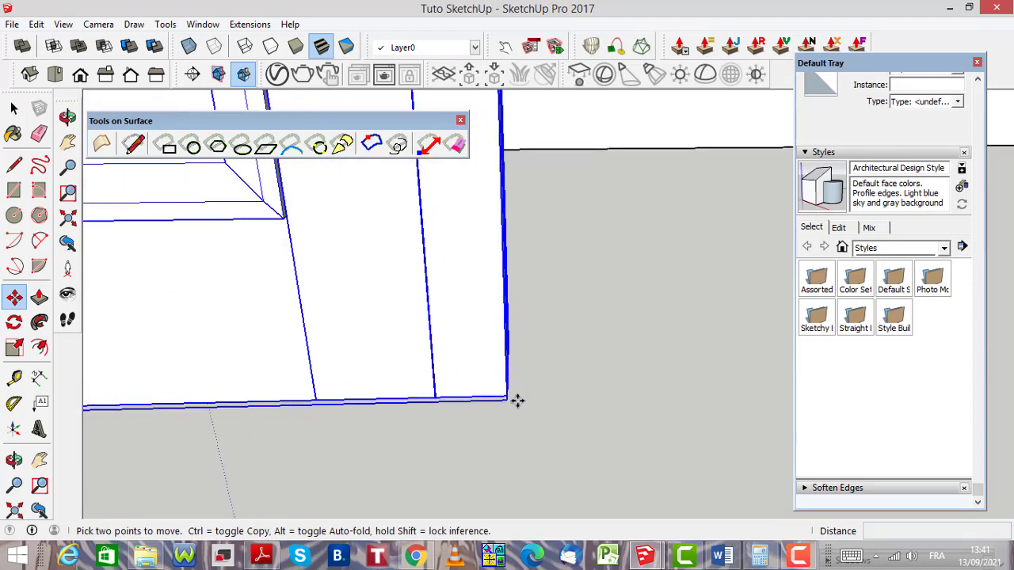
scroll(554, 438, down, 6)
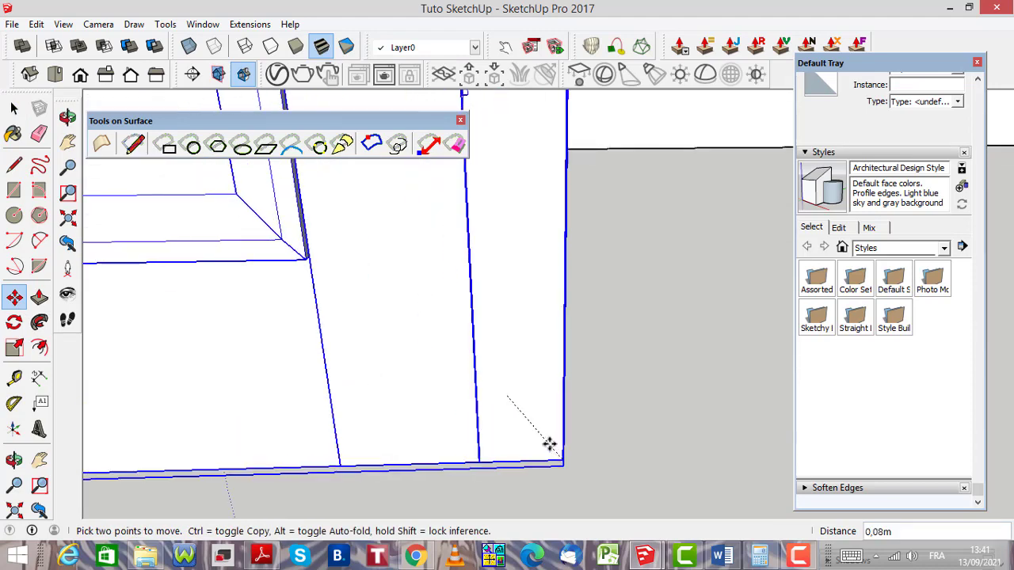
scroll(567, 441, down, 2)
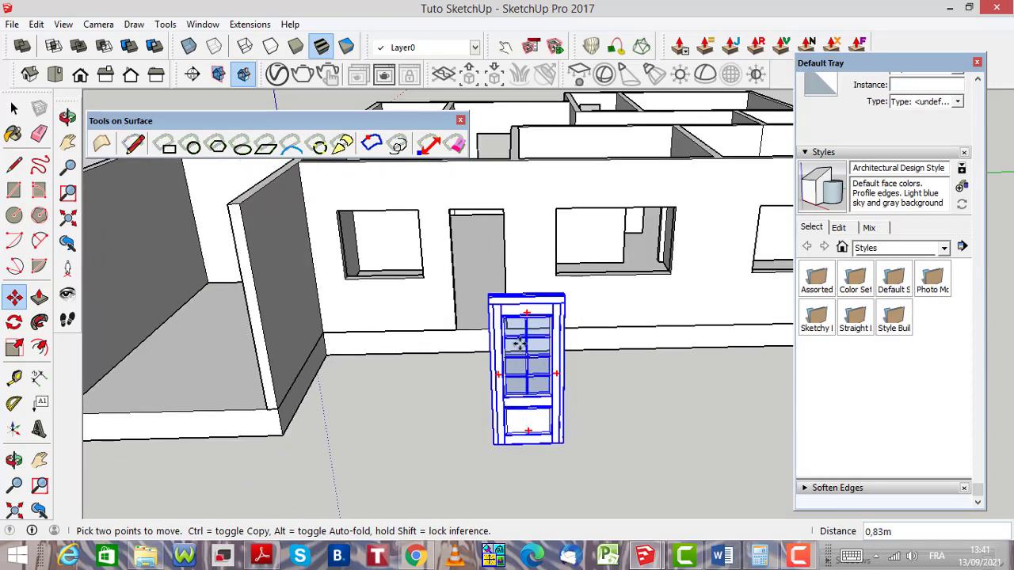
click(556, 434)
scroll(509, 326, up, 3)
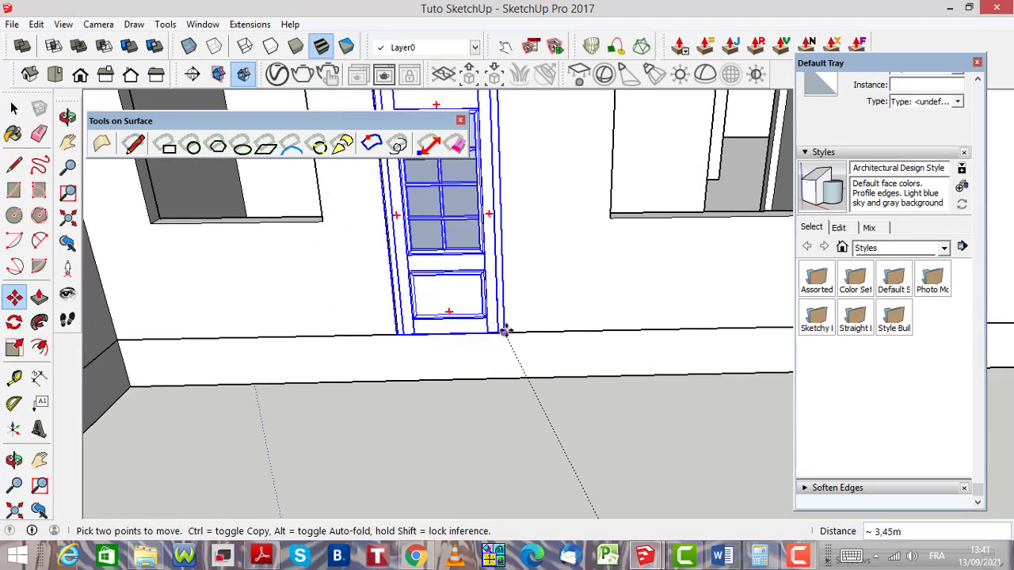
click(504, 331)
scroll(542, 491, down, 3)
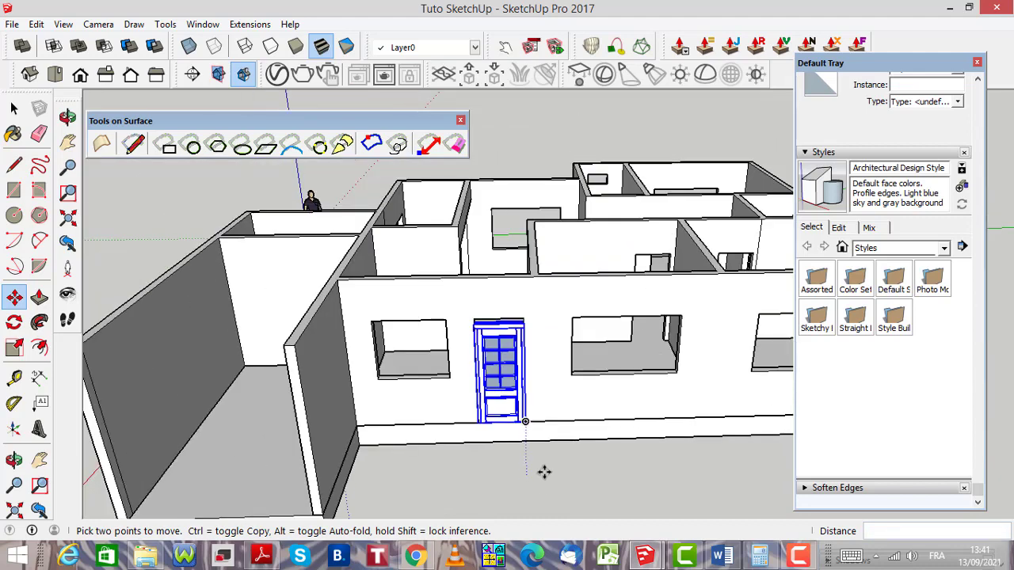
Scale the door's height by about 1.05 so its top edge meets the top of the opening
scroll(511, 364, up, 5)
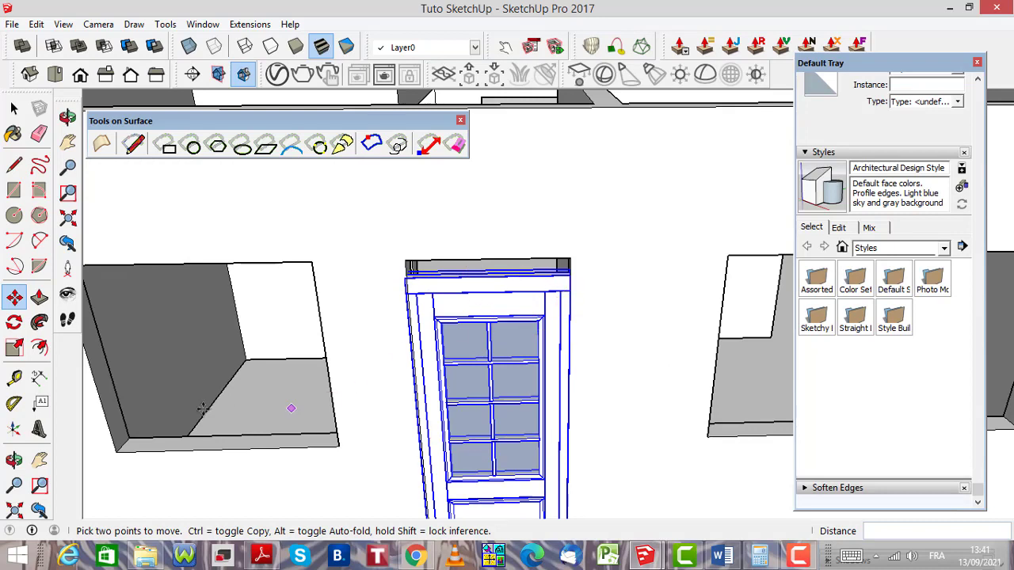
click(16, 347)
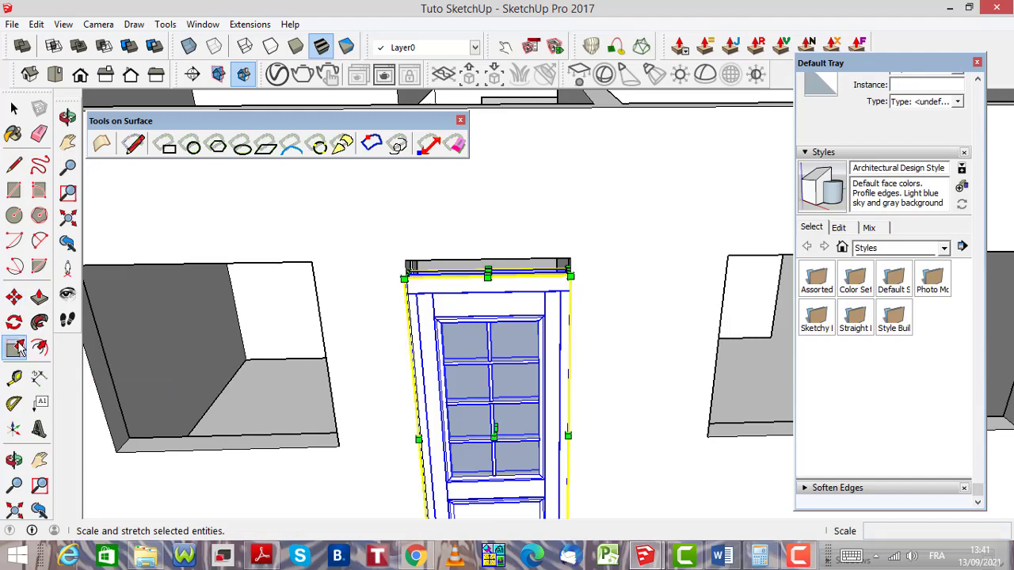
scroll(486, 269, up, 5)
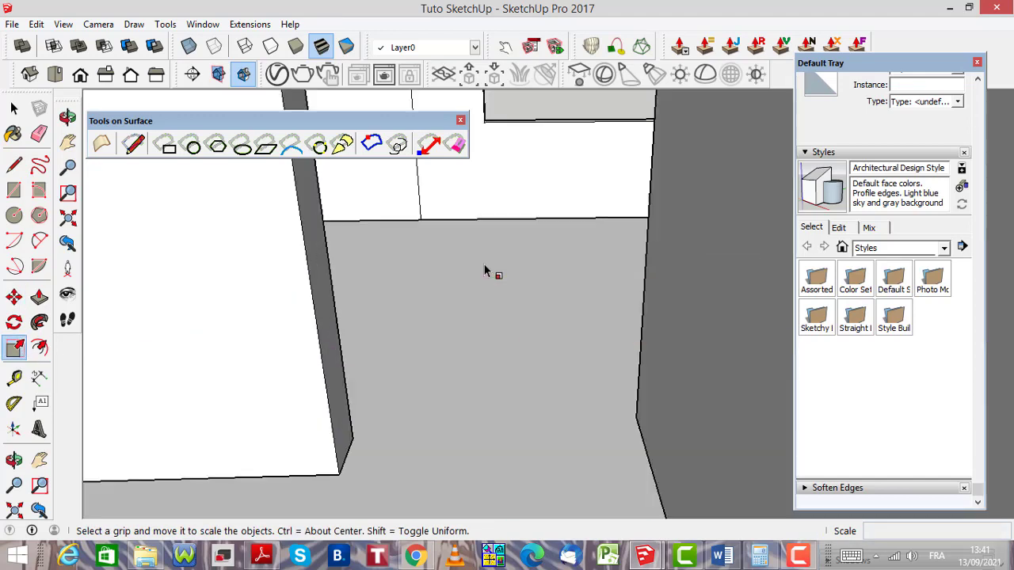
scroll(497, 281, down, 4)
scroll(541, 339, down, 5)
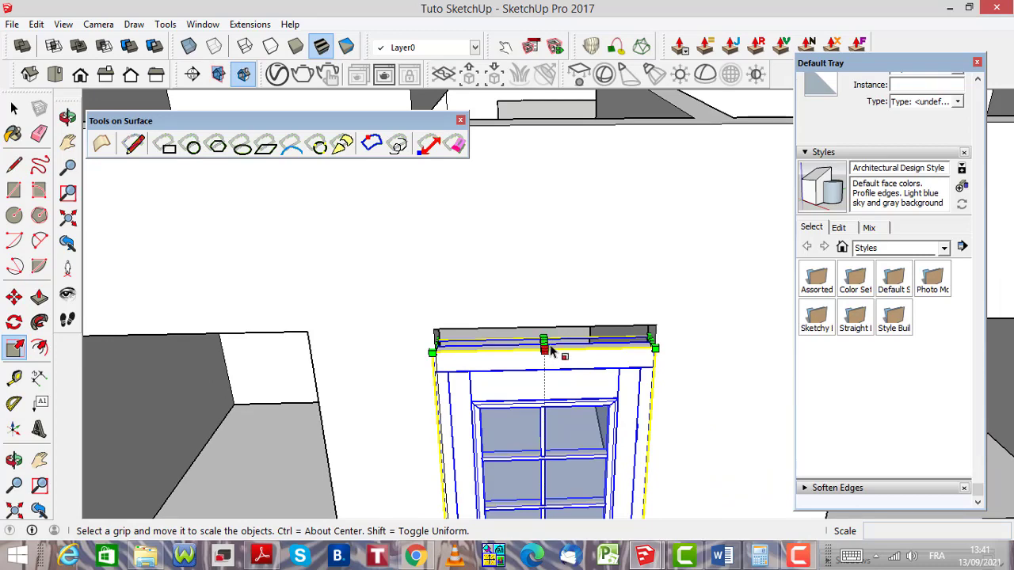
scroll(545, 347, up, 1)
scroll(545, 347, up, 2)
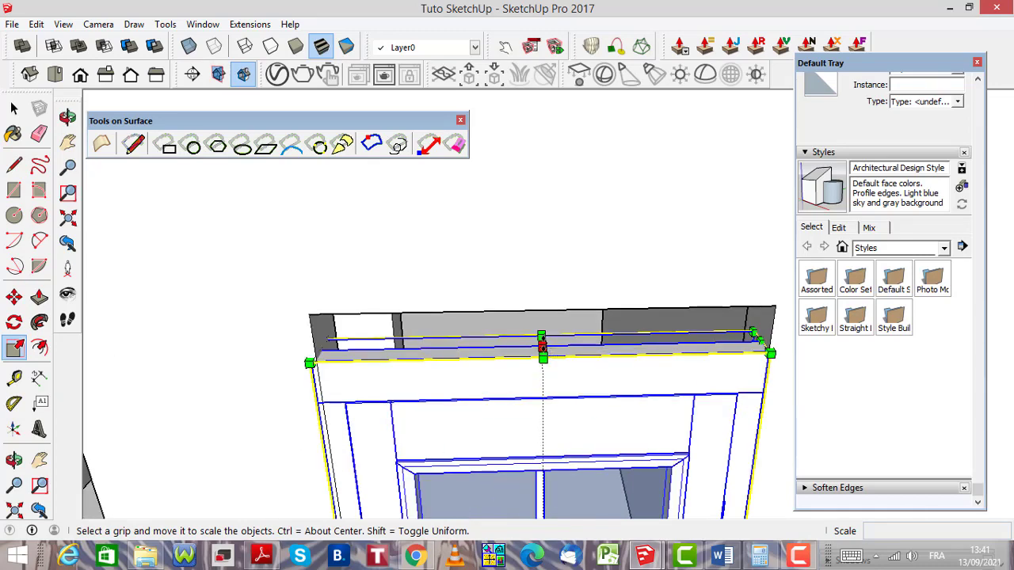
click(541, 342)
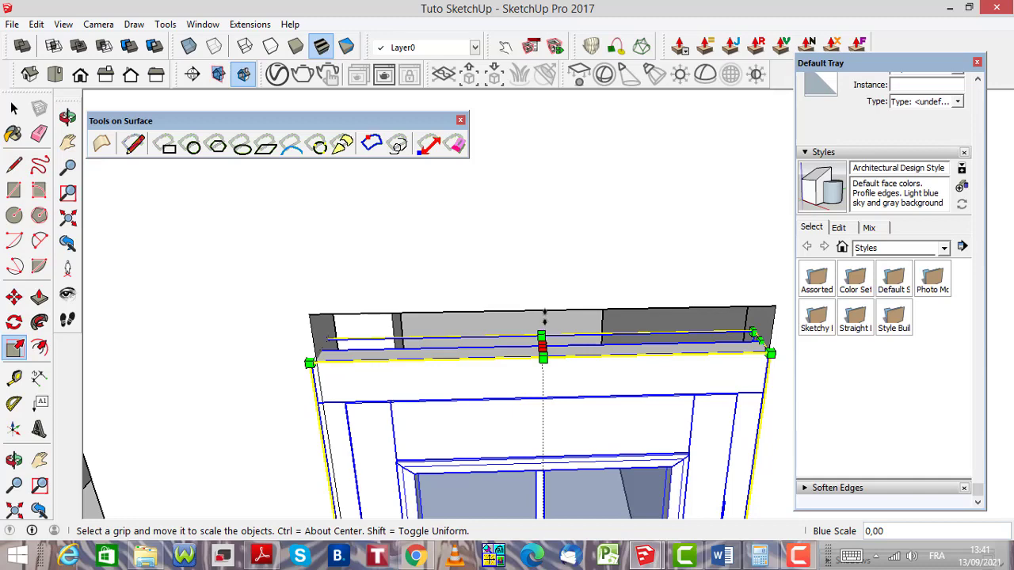
click(543, 346)
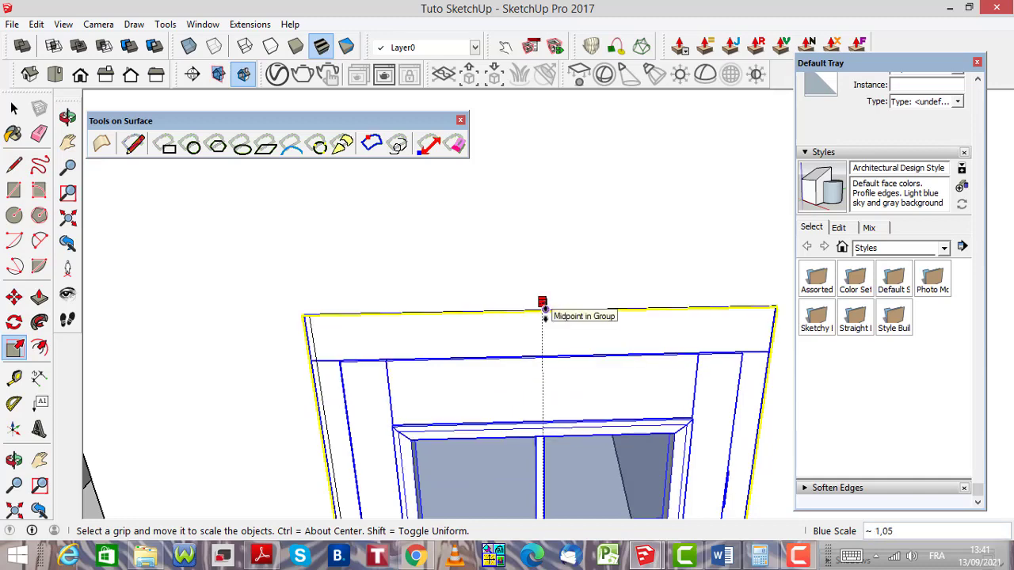
click(543, 311)
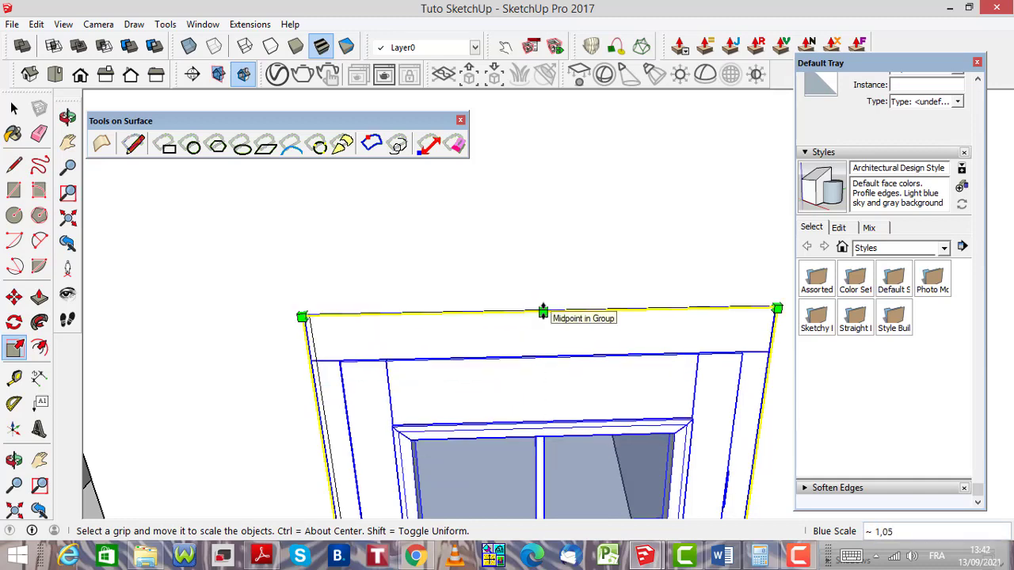
Turn on X-ray display and scale the door's width from its left side to meet the left edge of the opening
scroll(544, 292, down, 5)
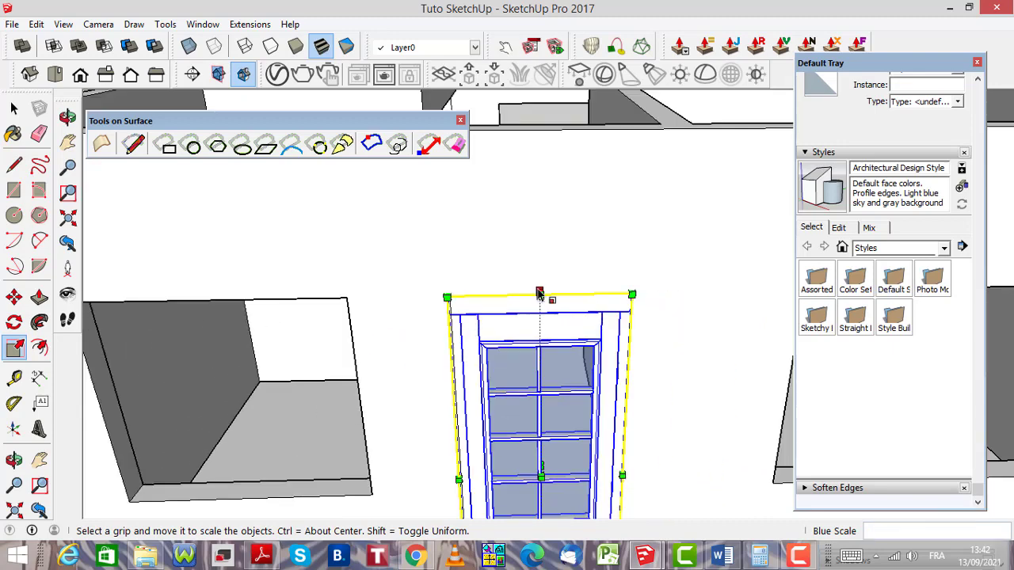
click(190, 49)
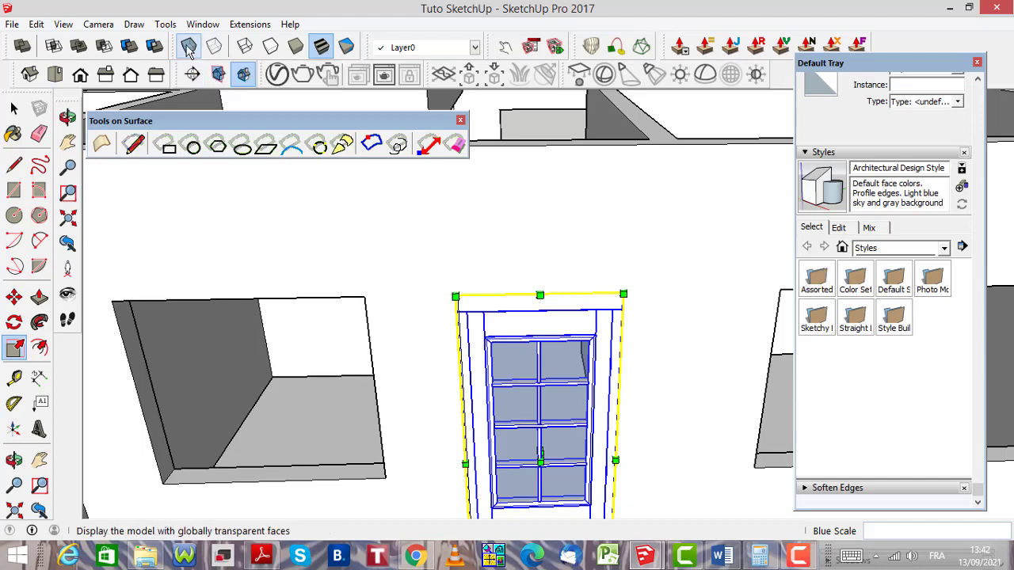
click(190, 49)
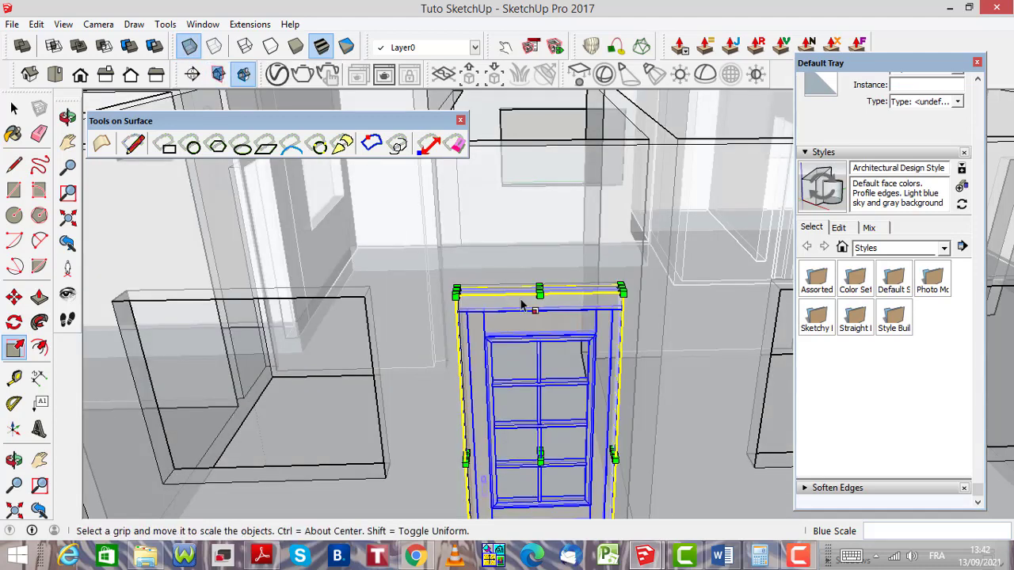
scroll(514, 412, up, 5)
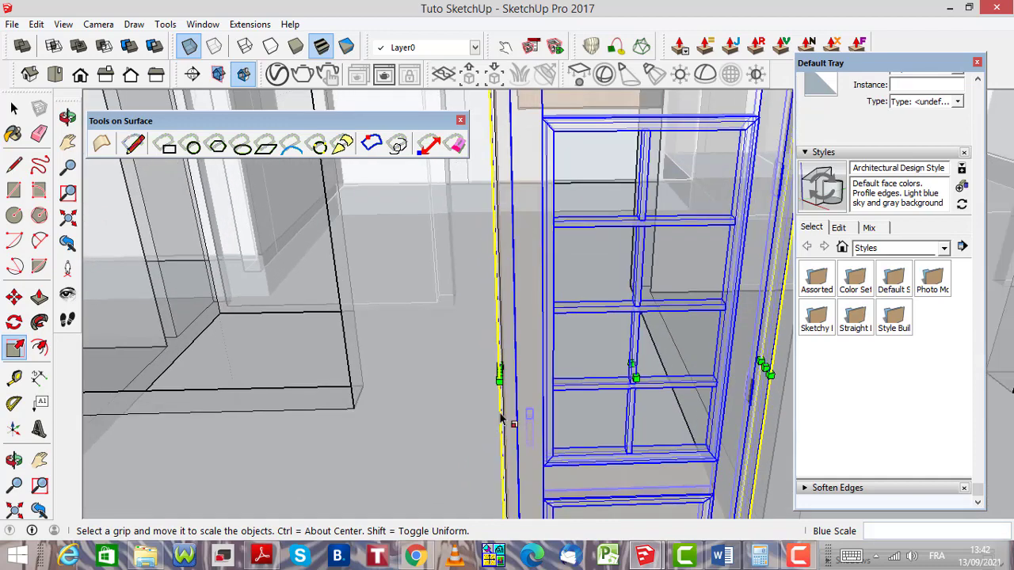
scroll(500, 400, up, 3)
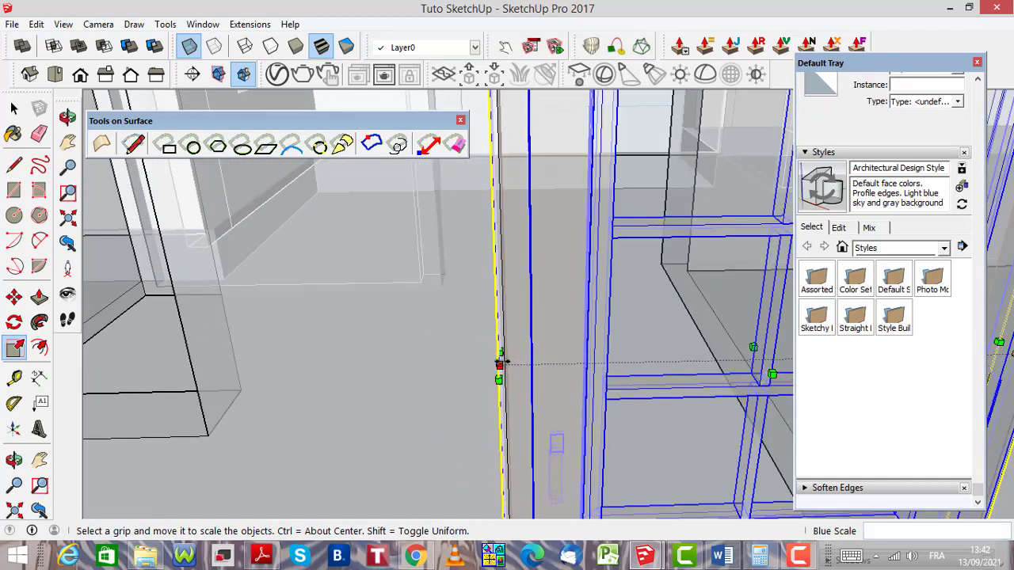
drag(499, 365, 502, 363)
Turn off the X-ray display, leave the Scale tool and deselect the fitted door
scroll(445, 348, down, 2)
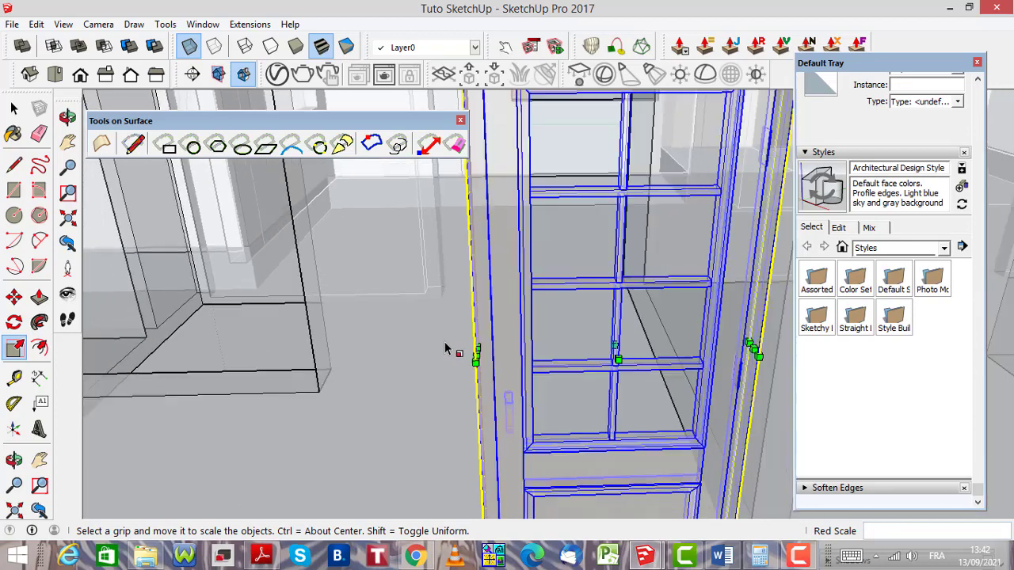
scroll(445, 349, down, 2)
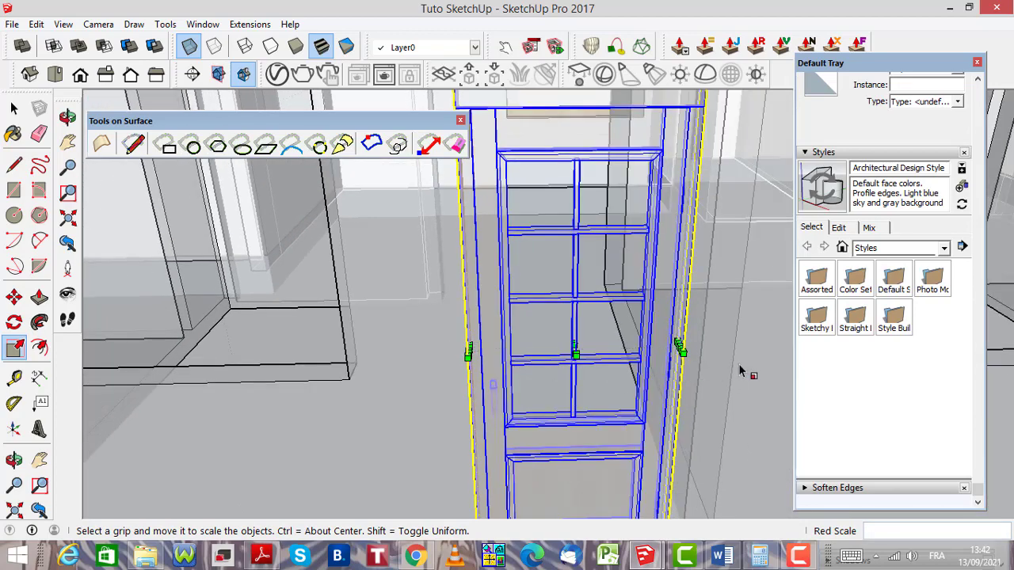
scroll(593, 353, down, 3)
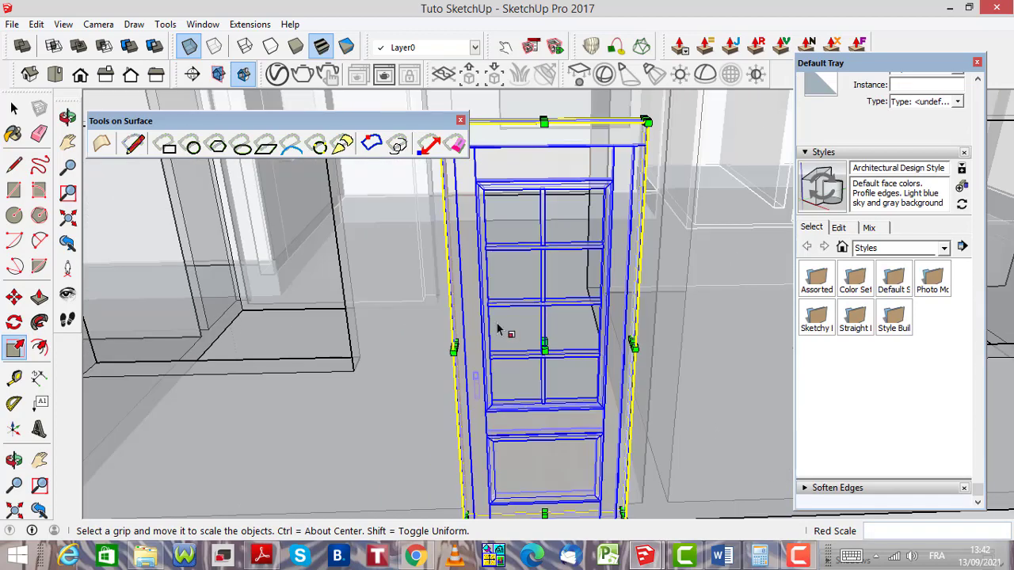
scroll(362, 221, down, 3)
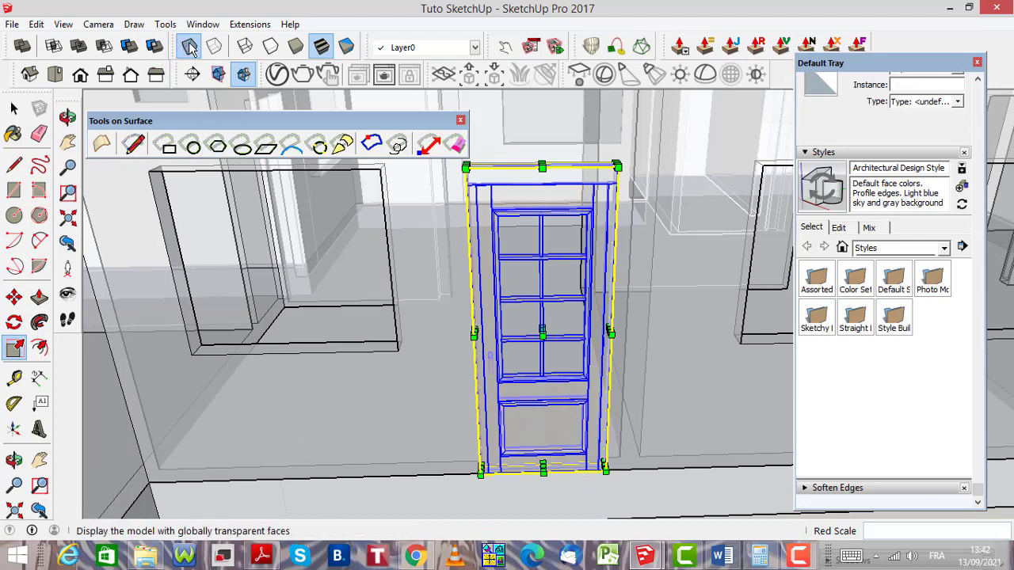
click(191, 47)
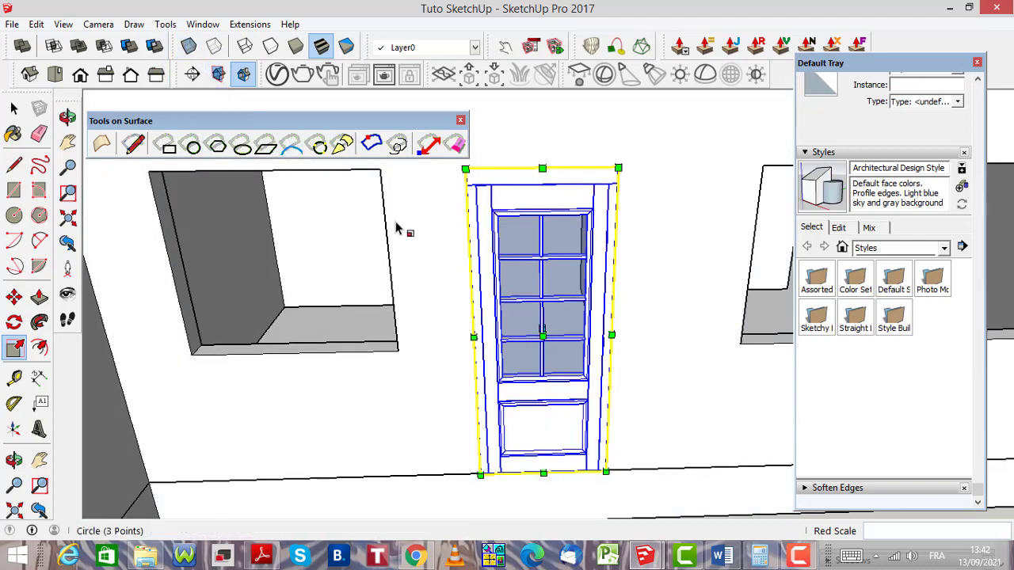
scroll(481, 244, down, 3)
scroll(477, 274, down, 3)
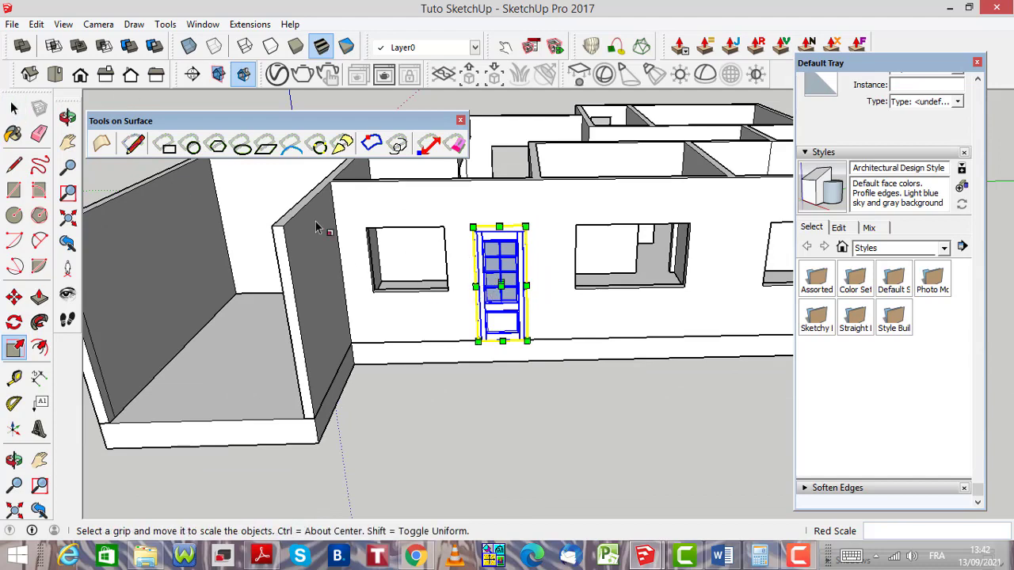
scroll(528, 230, up, 2)
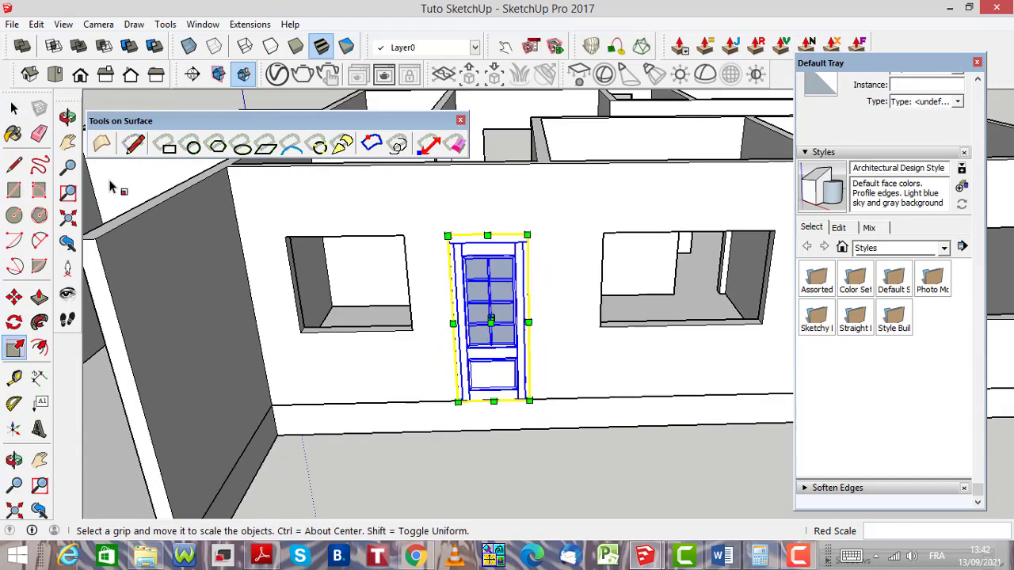
click(14, 109)
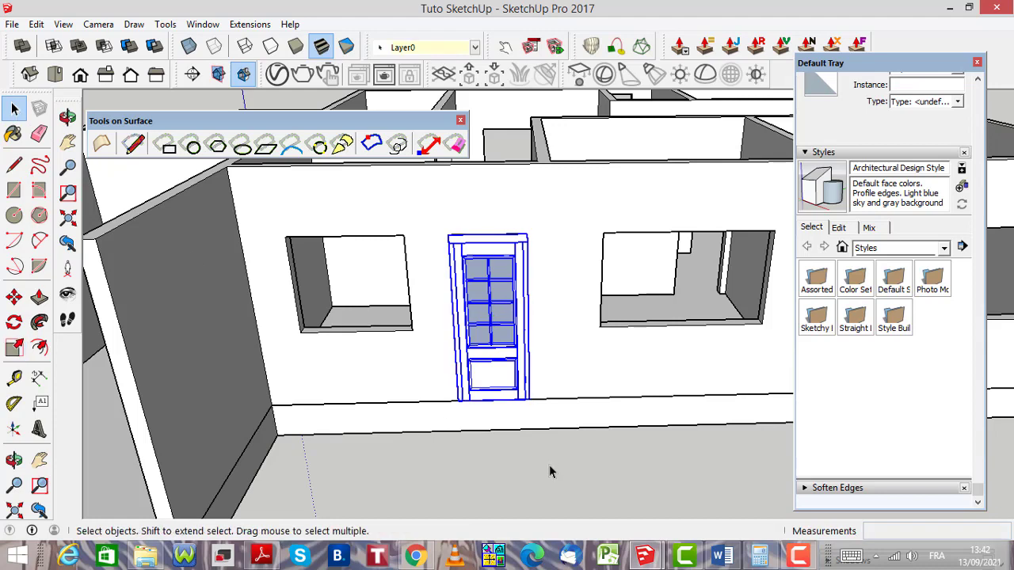
click(525, 471)
scroll(499, 352, up, 3)
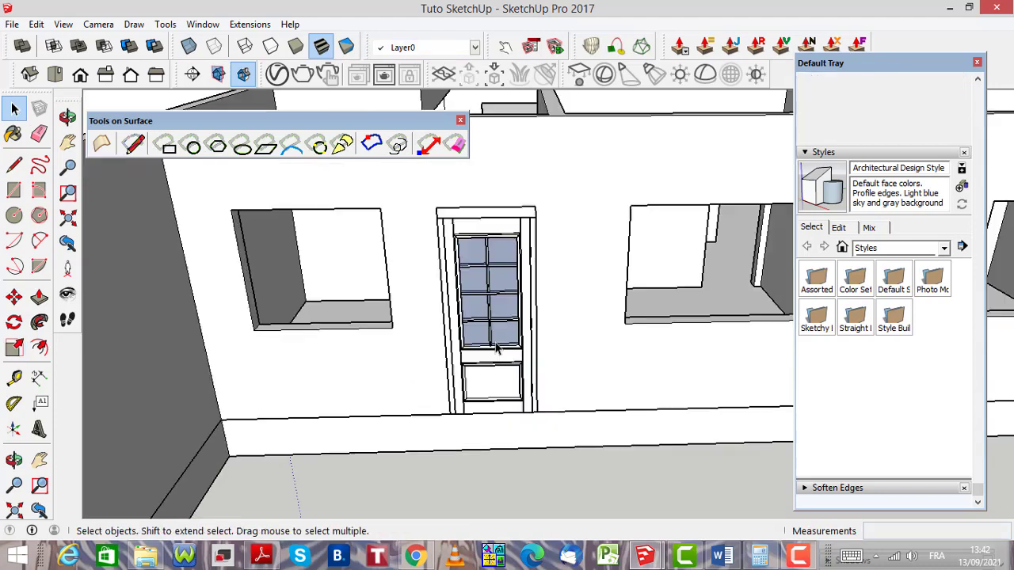
scroll(498, 348, down, 3)
scroll(469, 244, up, 6)
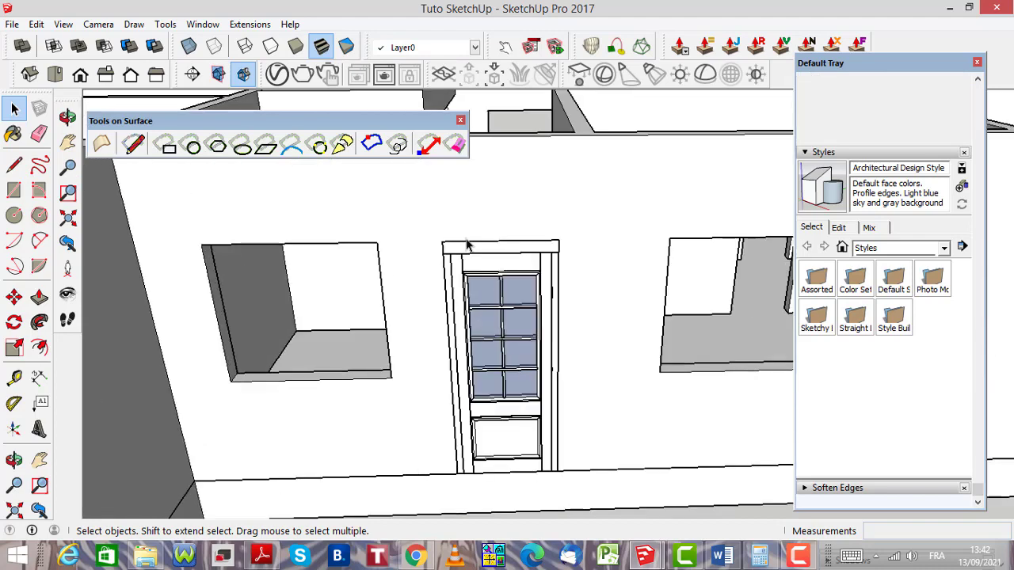
scroll(451, 255, down, 5)
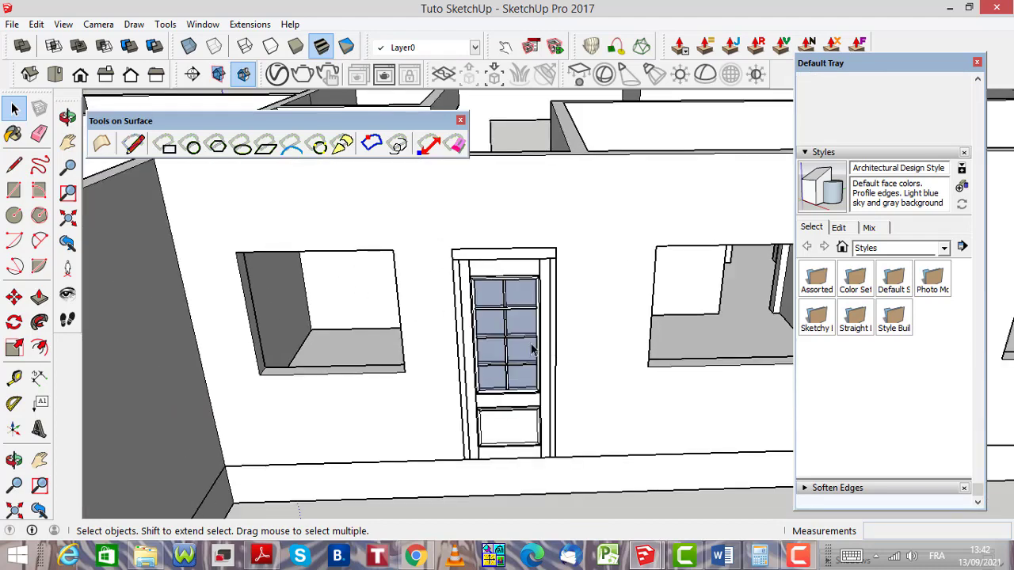
scroll(485, 419, down, 2)
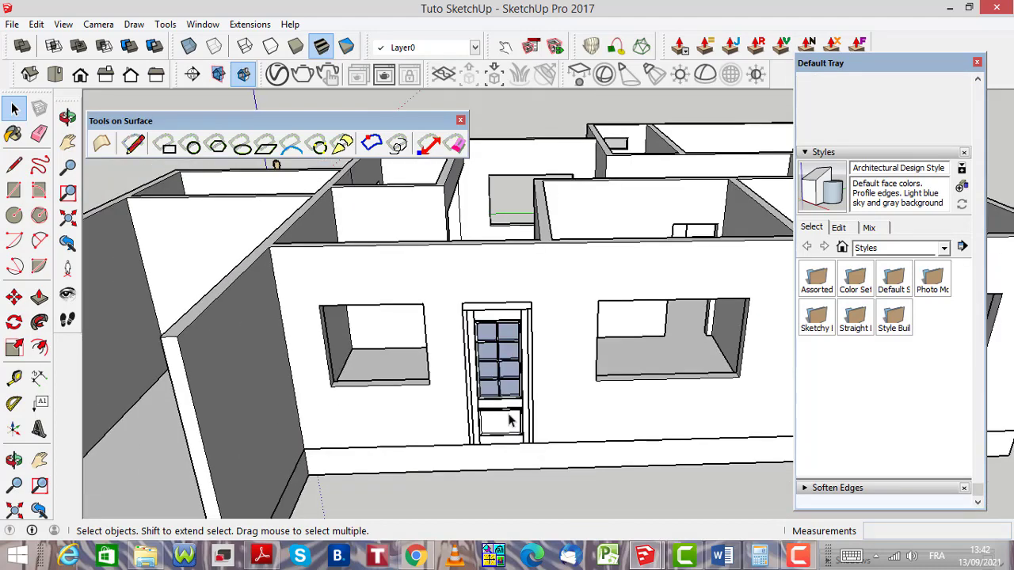
scroll(509, 413, up, 2)
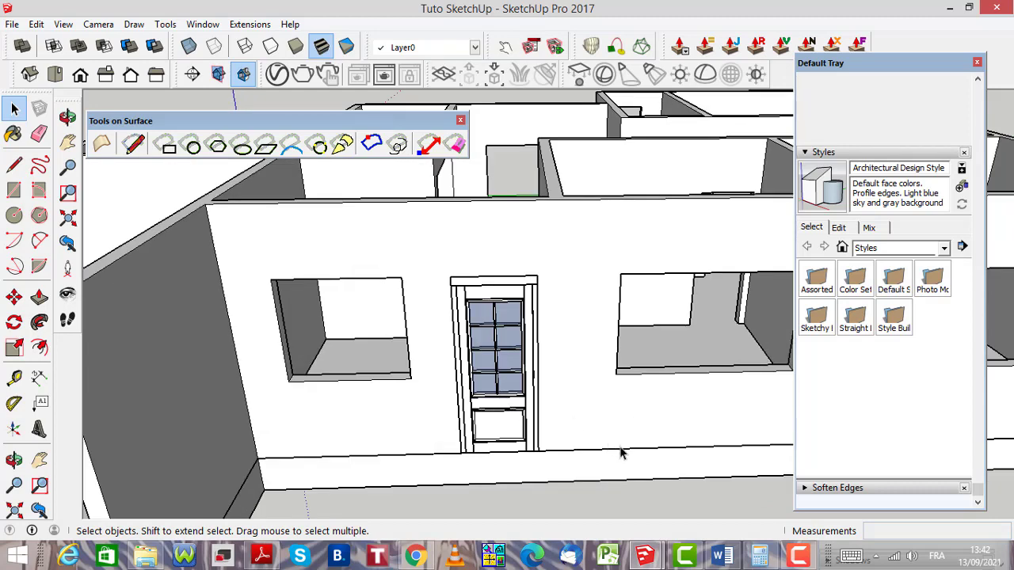
Switch to the PORTE+D'ENTRÉE+NATIV+3 model and copy the white-framed two-pane window with grey glass
mouse_move(647, 561)
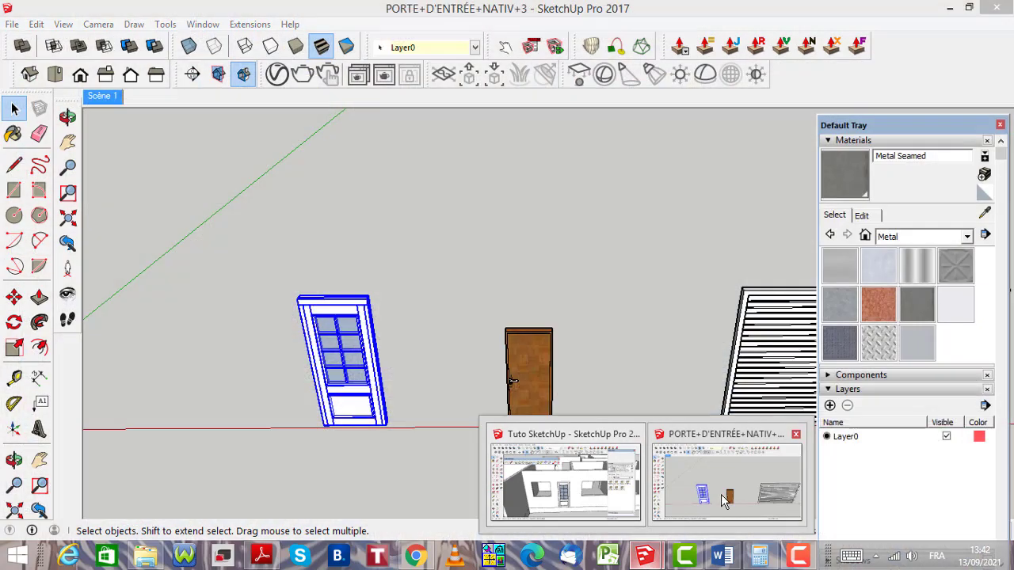
click(725, 499)
scroll(480, 321, down, 5)
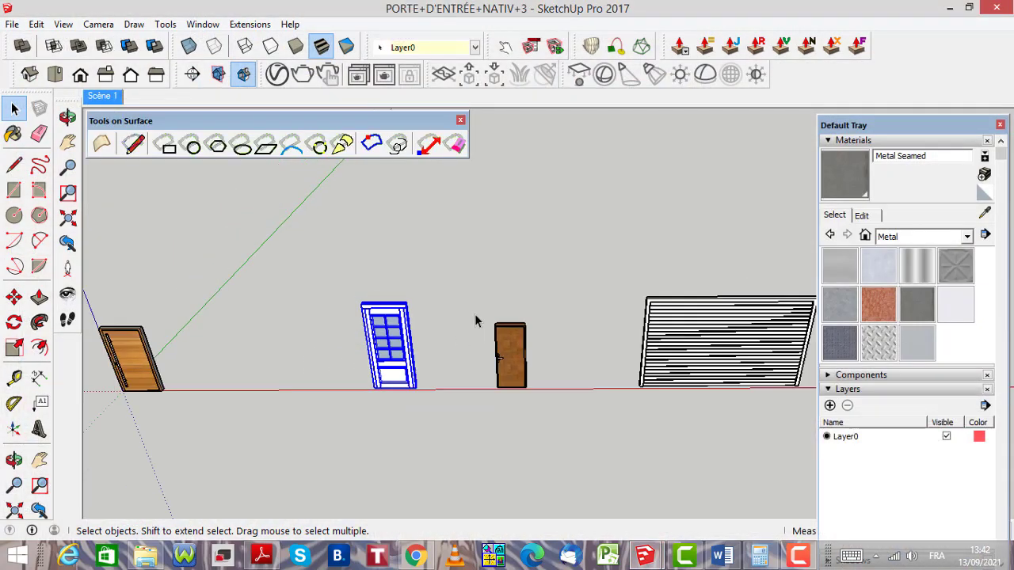
scroll(476, 322, down, 3)
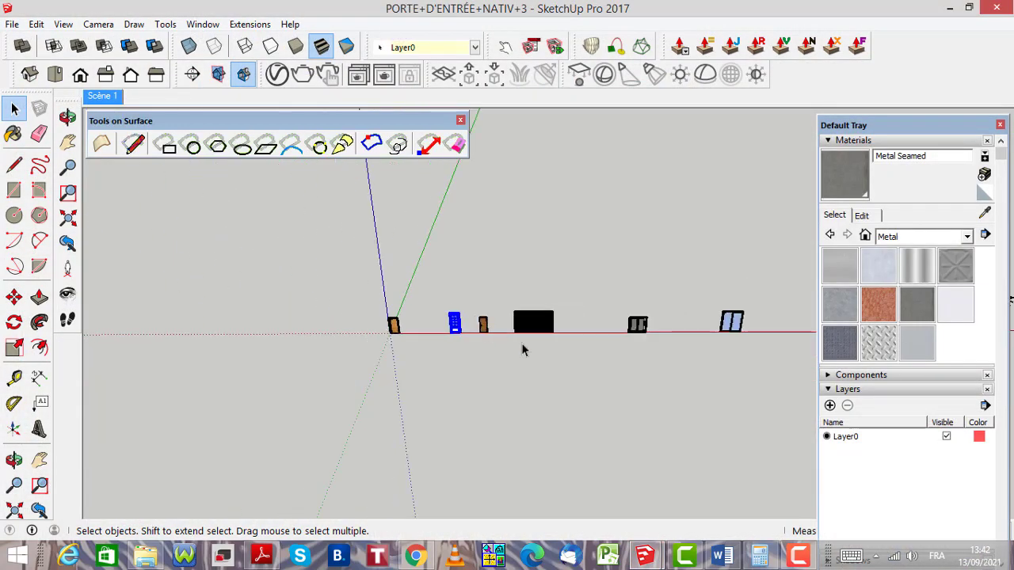
scroll(701, 360, up, 3)
scroll(645, 305, up, 8)
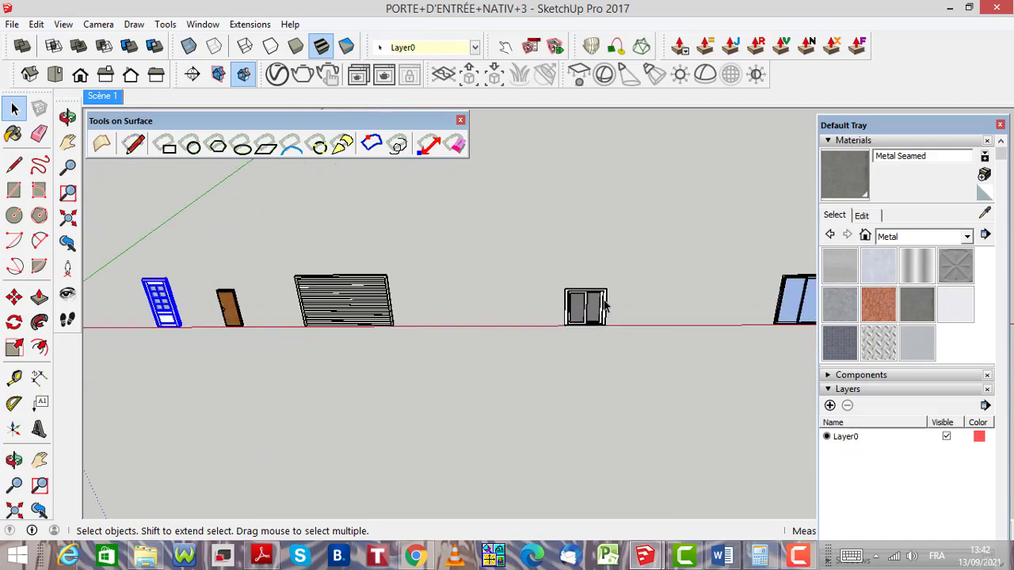
scroll(378, 333, down, 4)
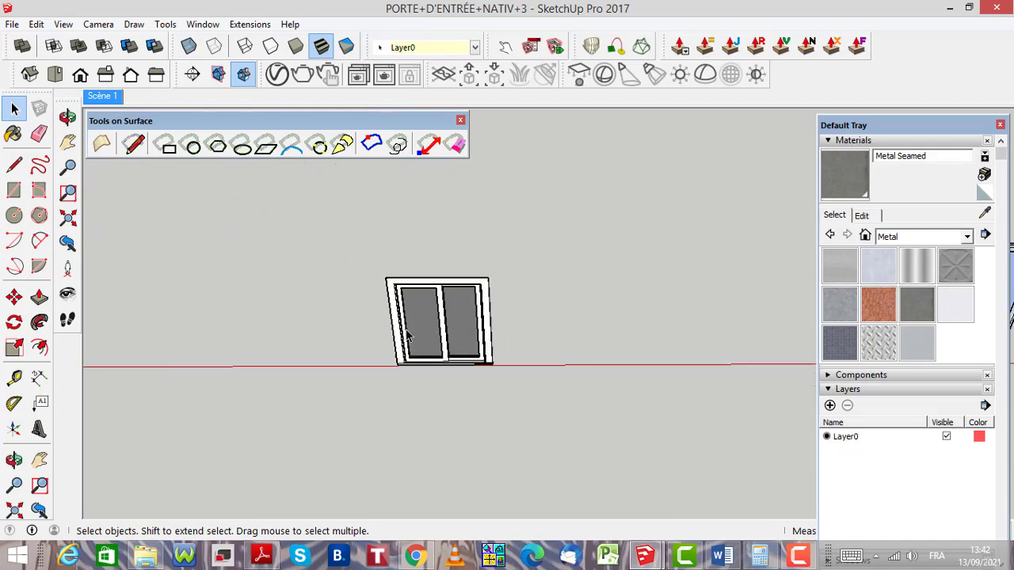
scroll(704, 333, up, 6)
scroll(691, 338, down, 6)
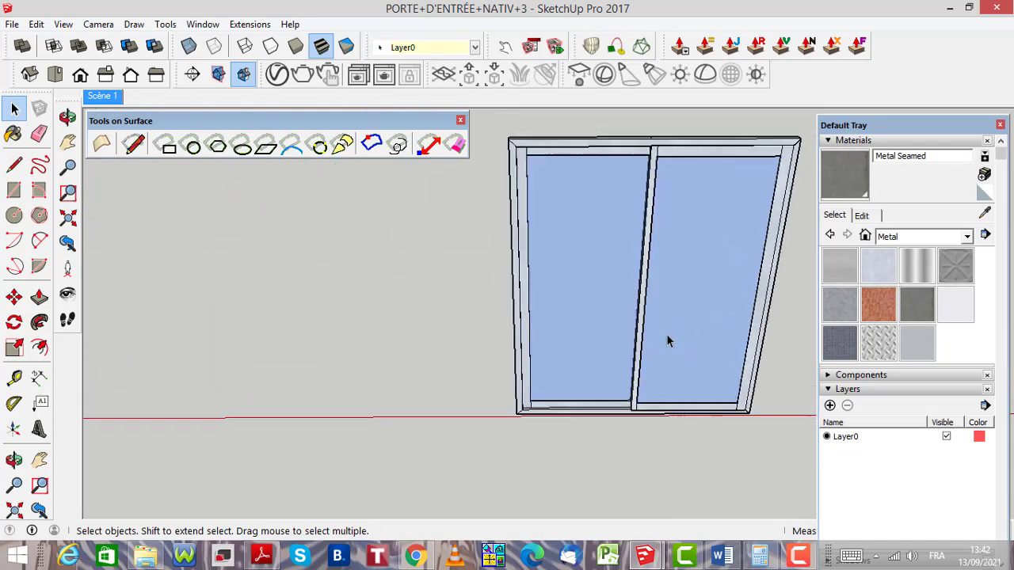
scroll(404, 335, up, 1)
scroll(408, 332, up, 5)
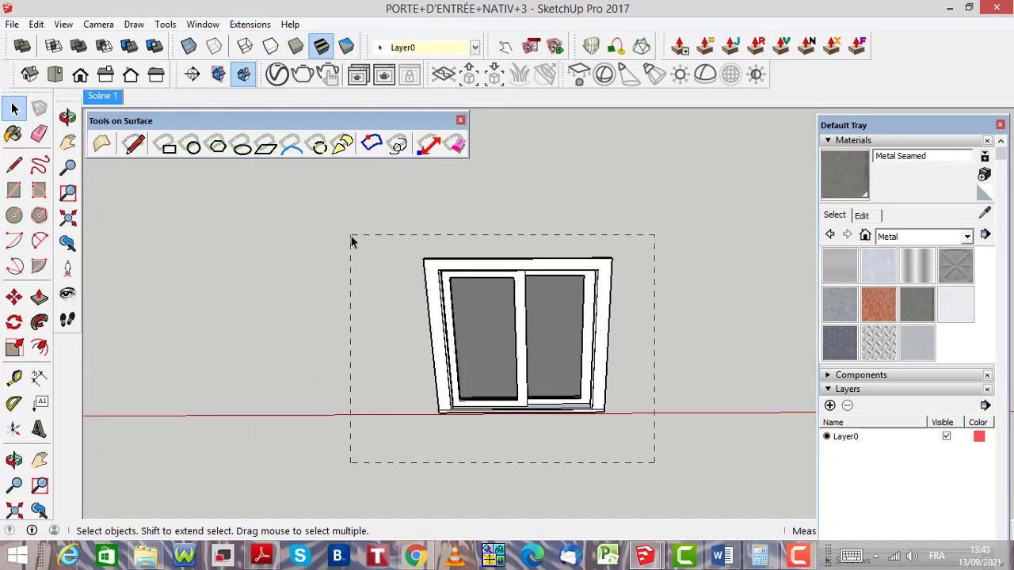
drag(354, 241, 353, 246)
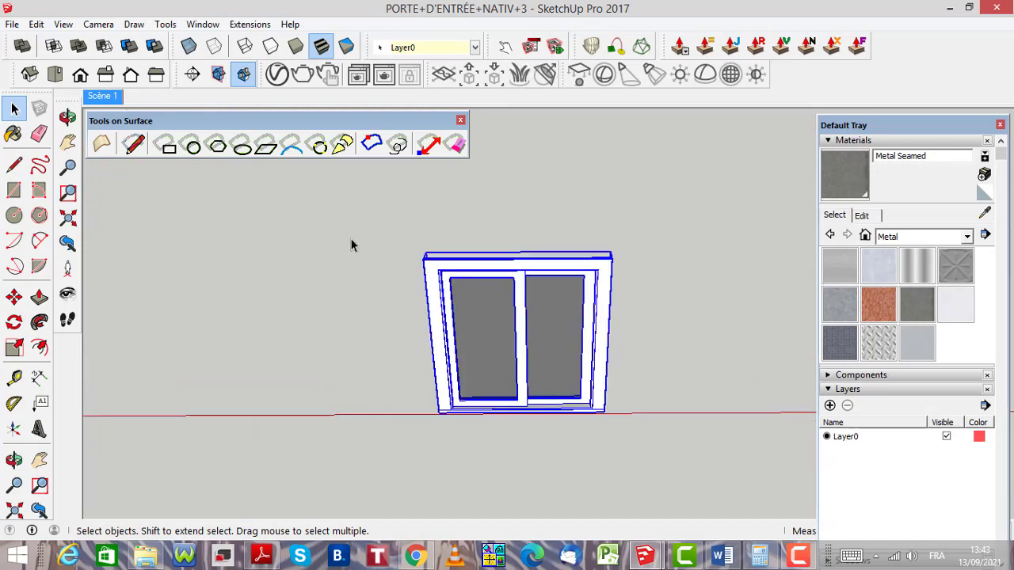
click(37, 24)
click(41, 95)
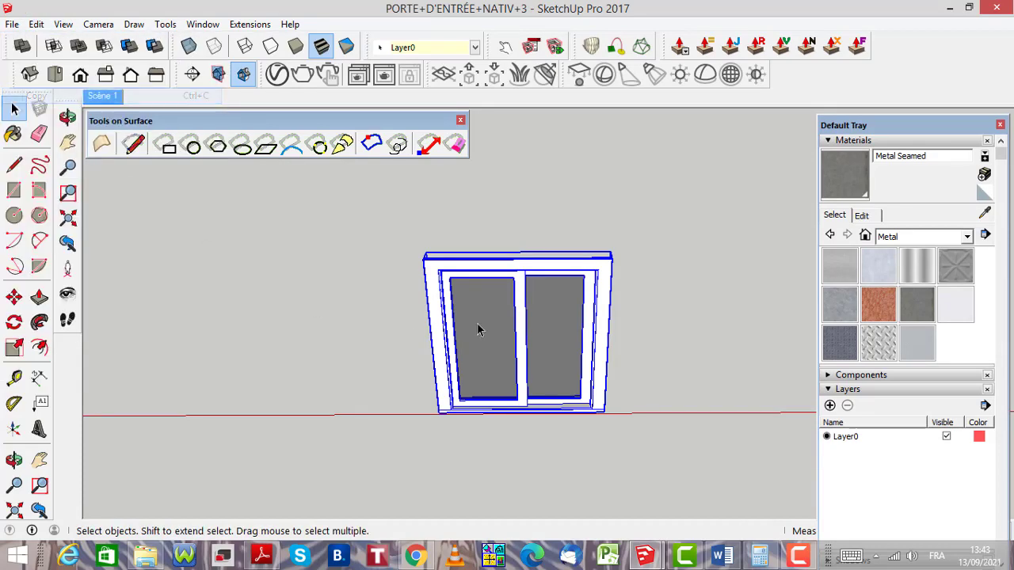
Switch to the Tuto SketchUp house model and paste the window on the ground in front of the front wall
mouse_move(648, 558)
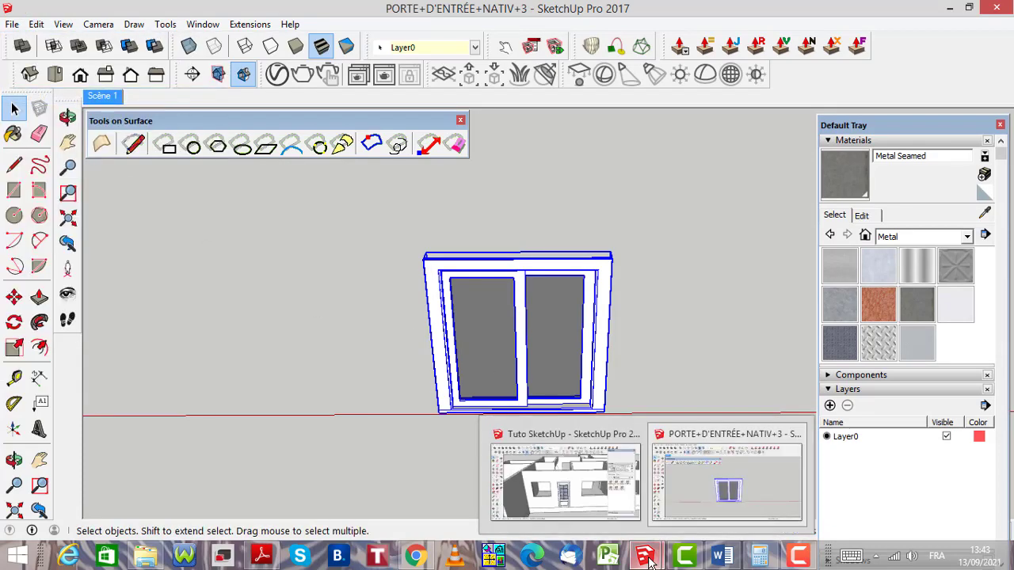
click(565, 494)
scroll(469, 358, down, 5)
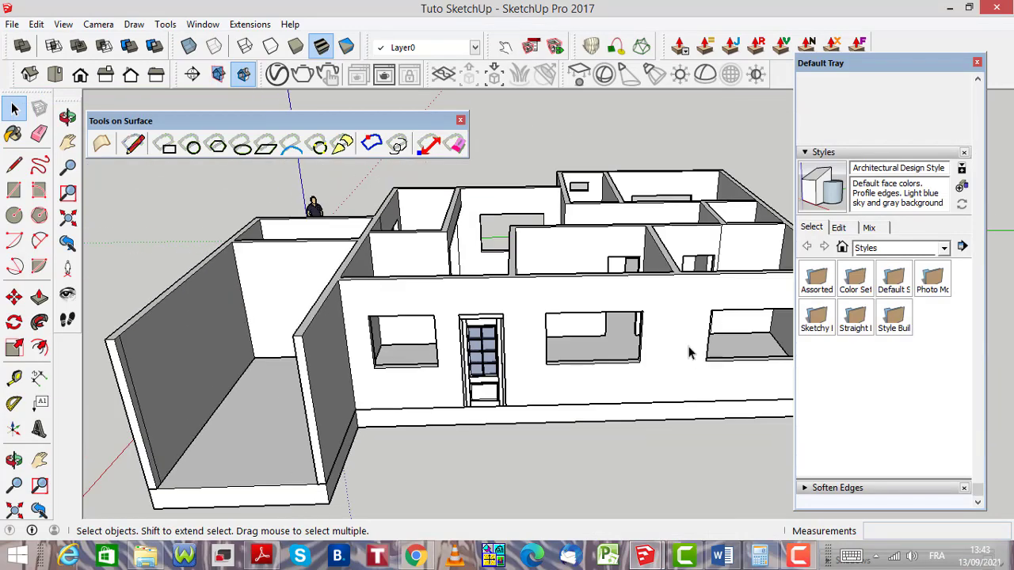
scroll(687, 336, up, 3)
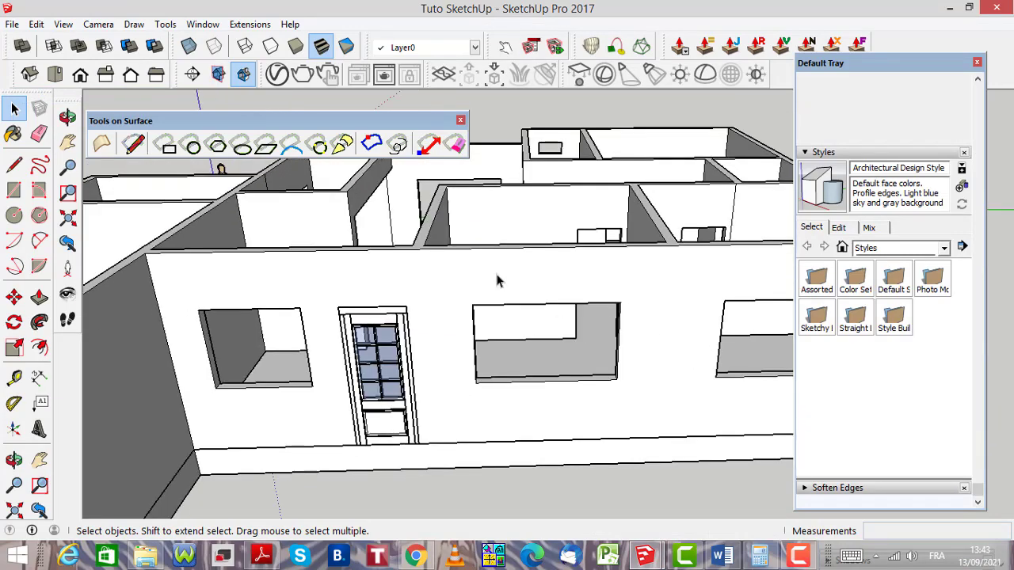
click(37, 25)
click(37, 112)
scroll(369, 282, down, 3)
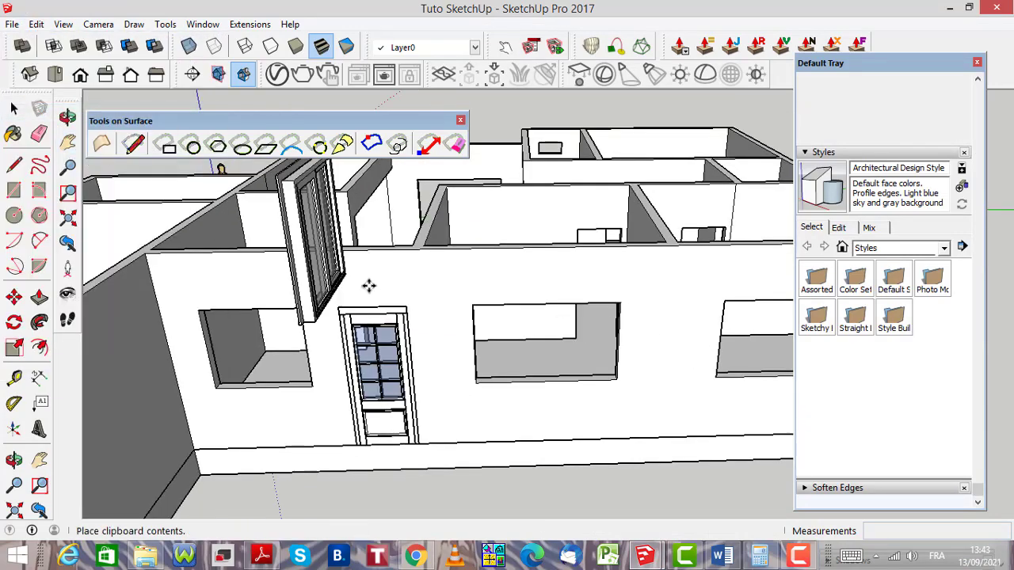
scroll(388, 276, down, 3)
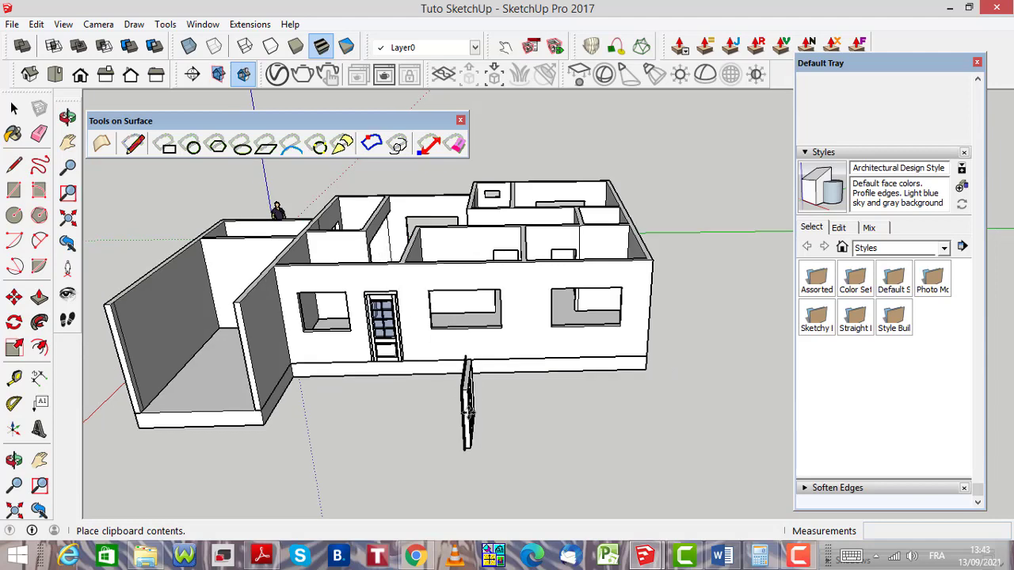
click(466, 411)
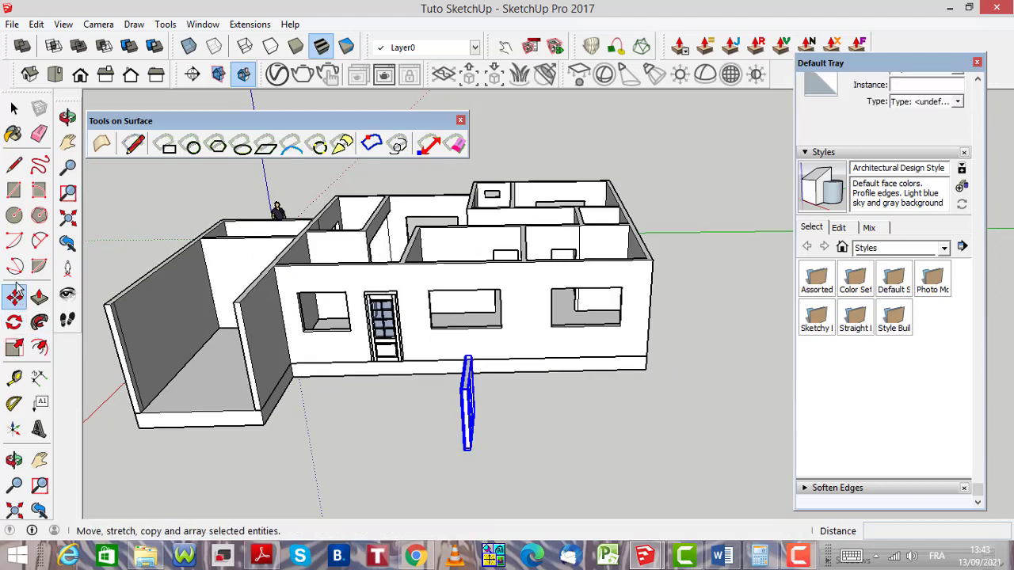
Rotate the pasted window 90 degrees about a vertical axis at its top so it lies parallel to the front wall
click(14, 323)
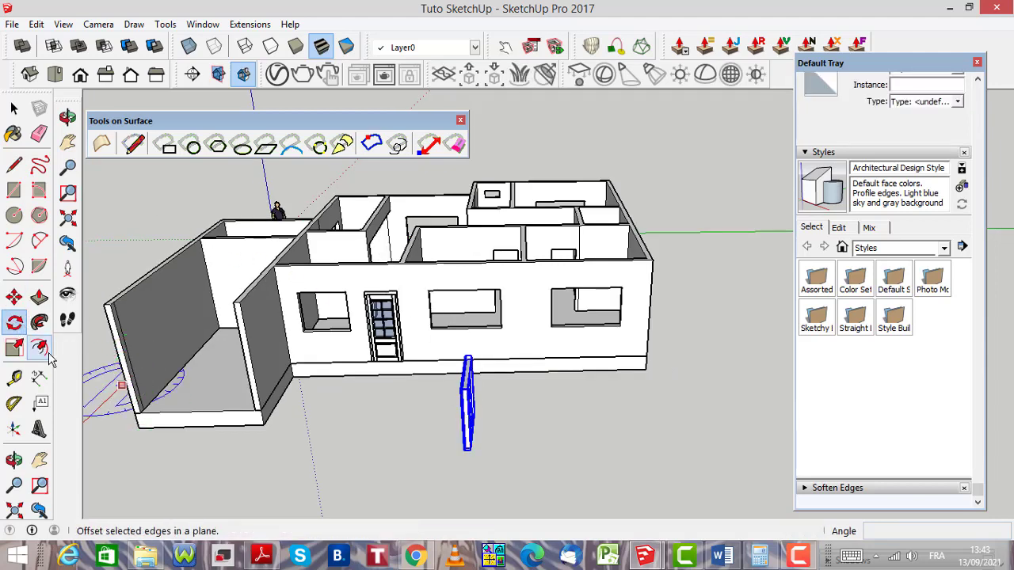
scroll(472, 396, up, 8)
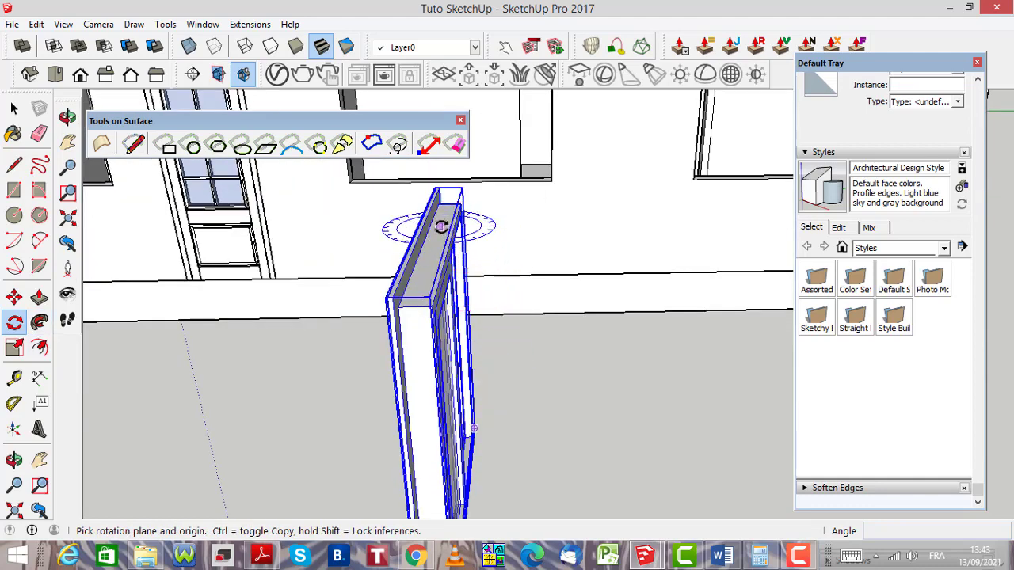
scroll(441, 226, up, 2)
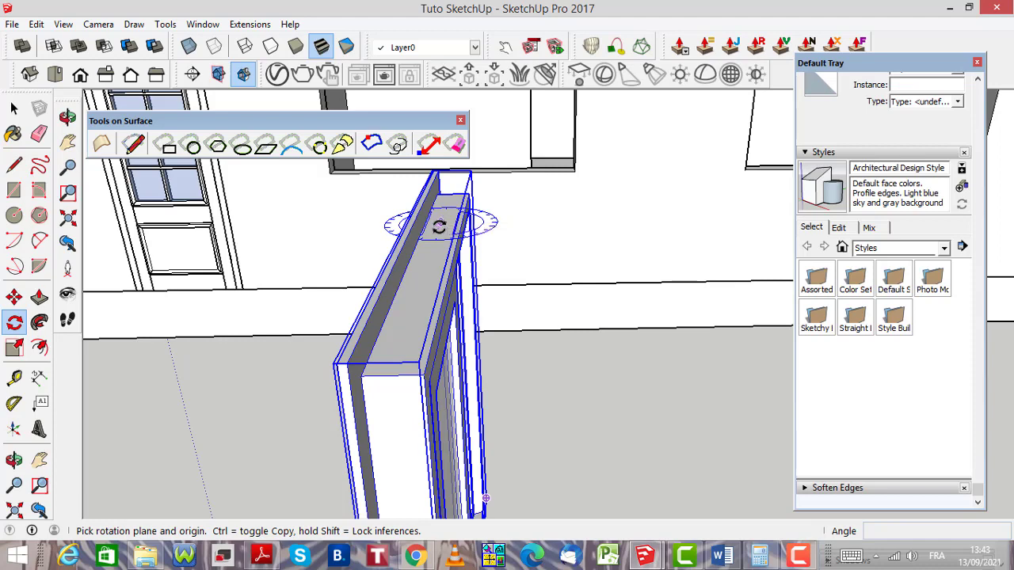
click(441, 222)
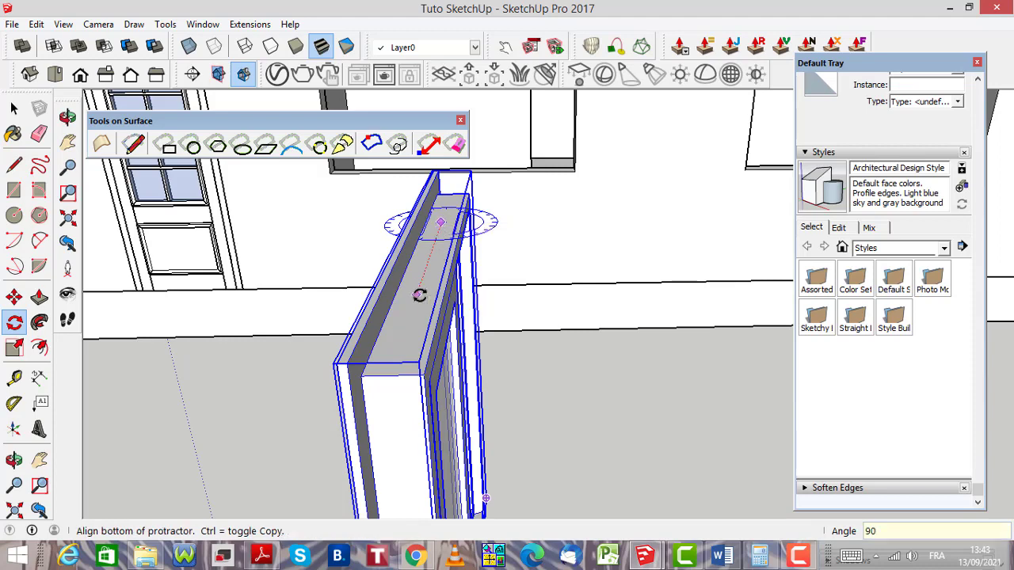
key(Return)
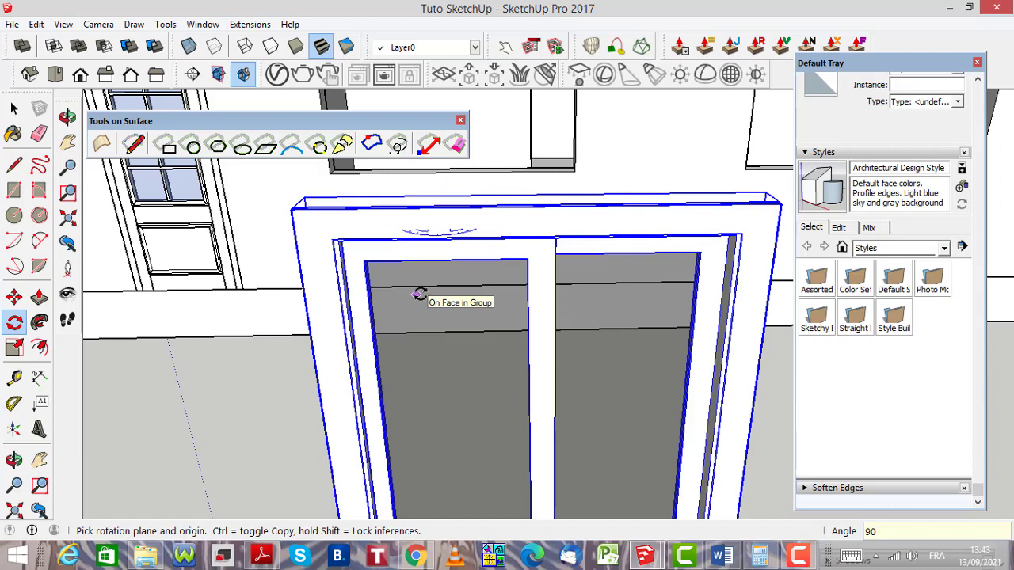
click(14, 109)
scroll(568, 410, down, 4)
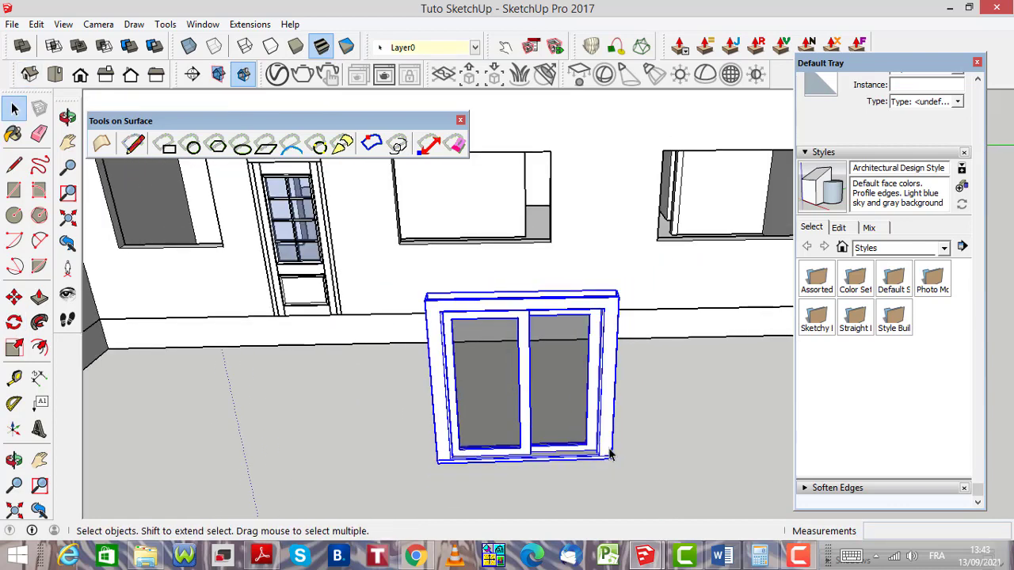
Move the window by its lower-right outer corner to the lower-right corner of the front wall's rightmost opening
click(13, 297)
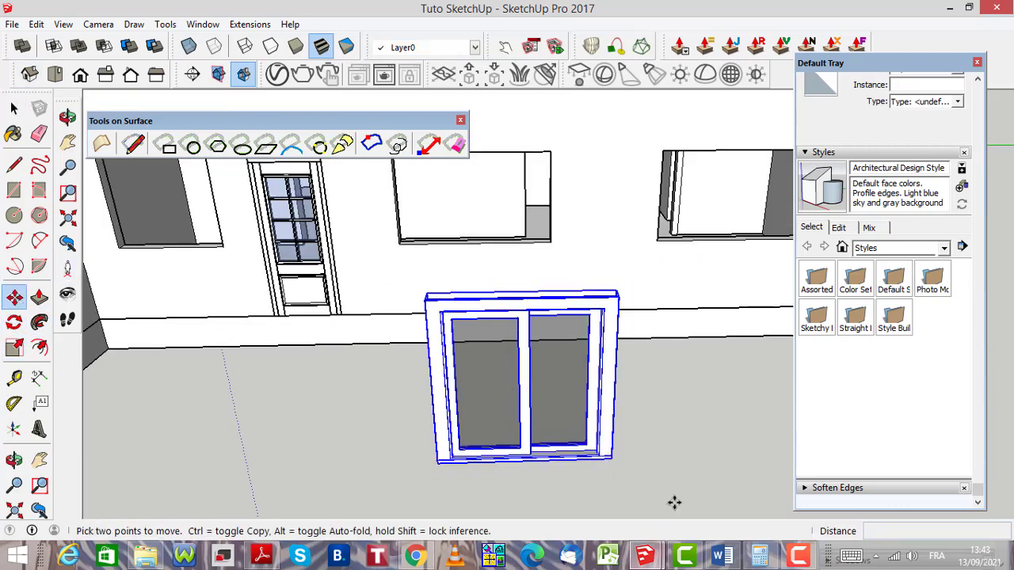
scroll(610, 461, up, 3)
scroll(609, 462, up, 2)
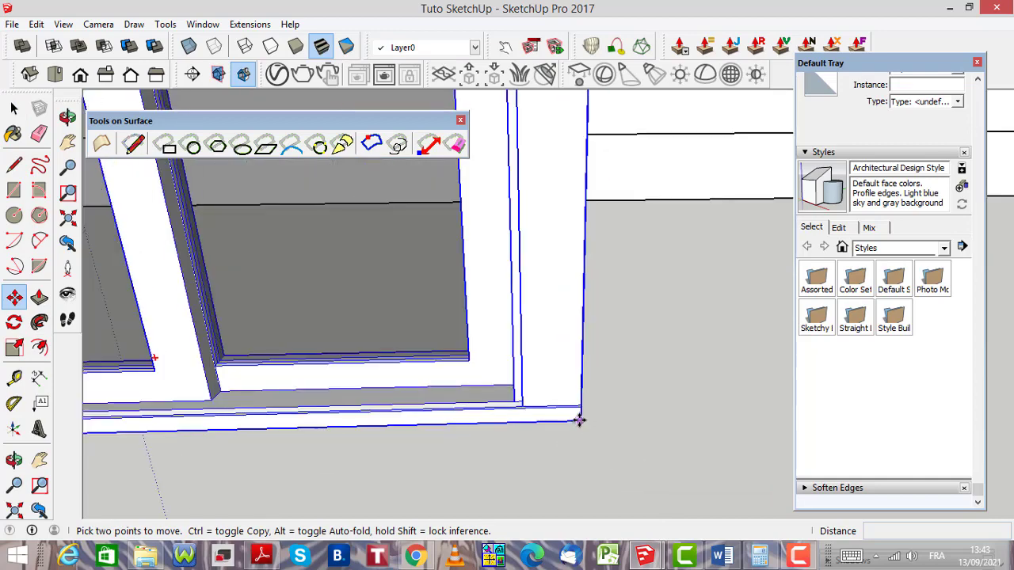
click(580, 419)
scroll(488, 451, down, 6)
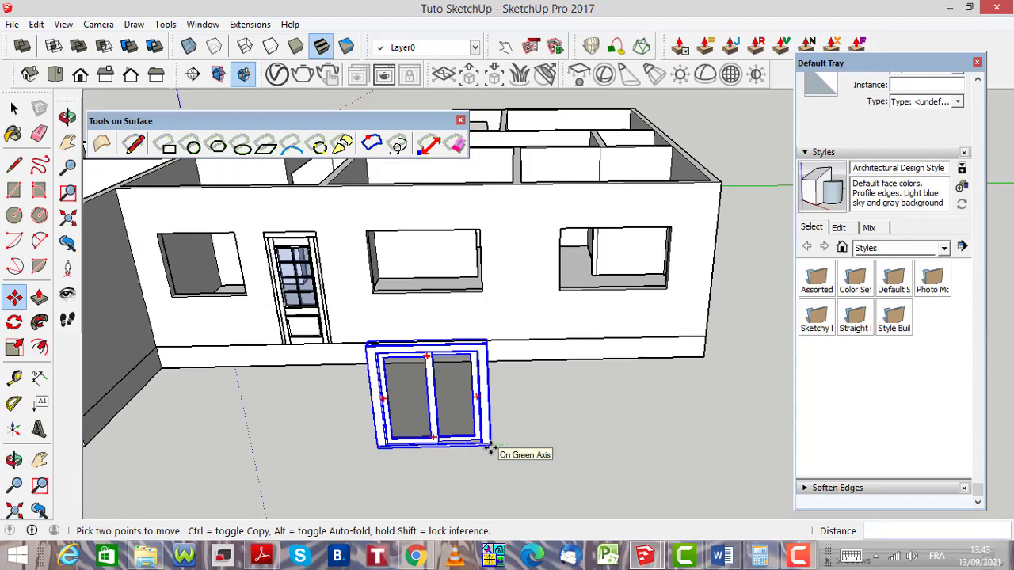
scroll(590, 305, up, 6)
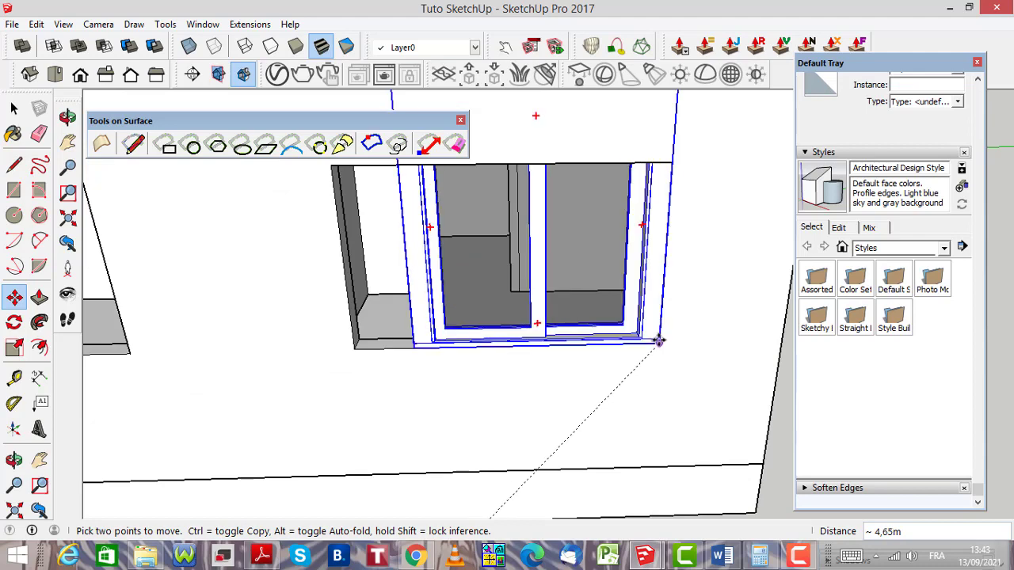
click(658, 344)
scroll(591, 436, down, 3)
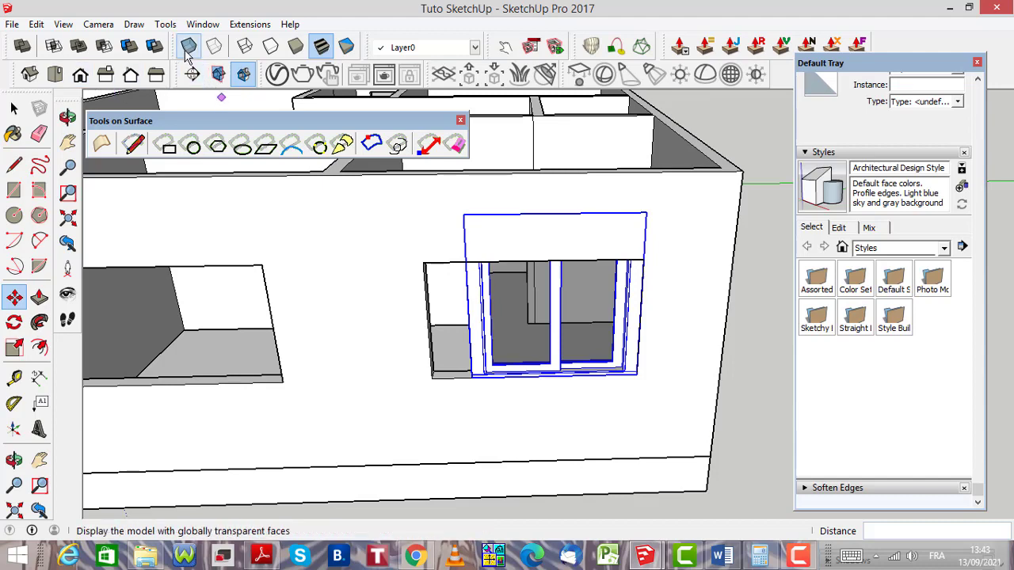
Turn on X-ray display and scale the window's height down to the opening's top edge and its width out to the left edge
click(211, 74)
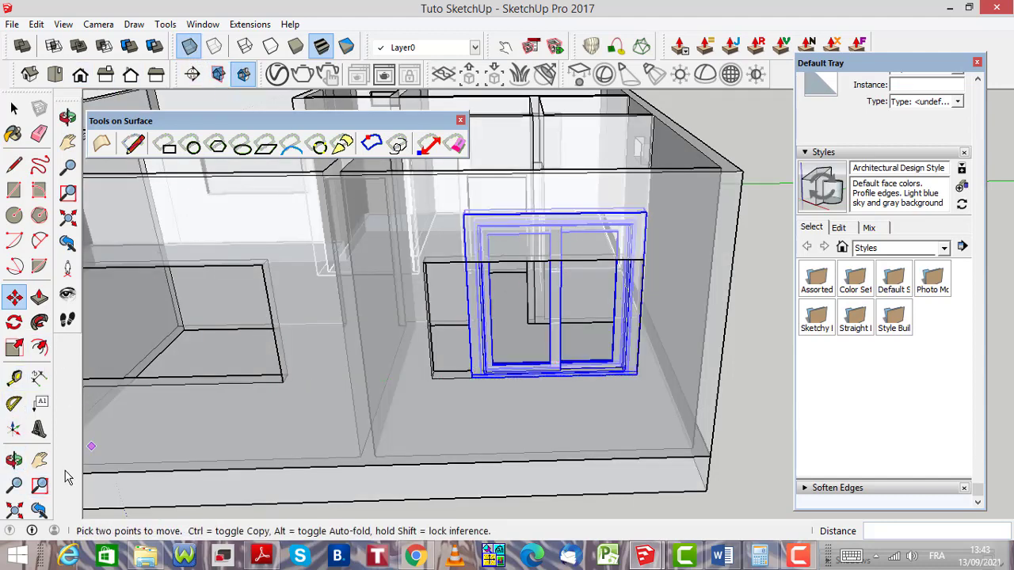
click(14, 348)
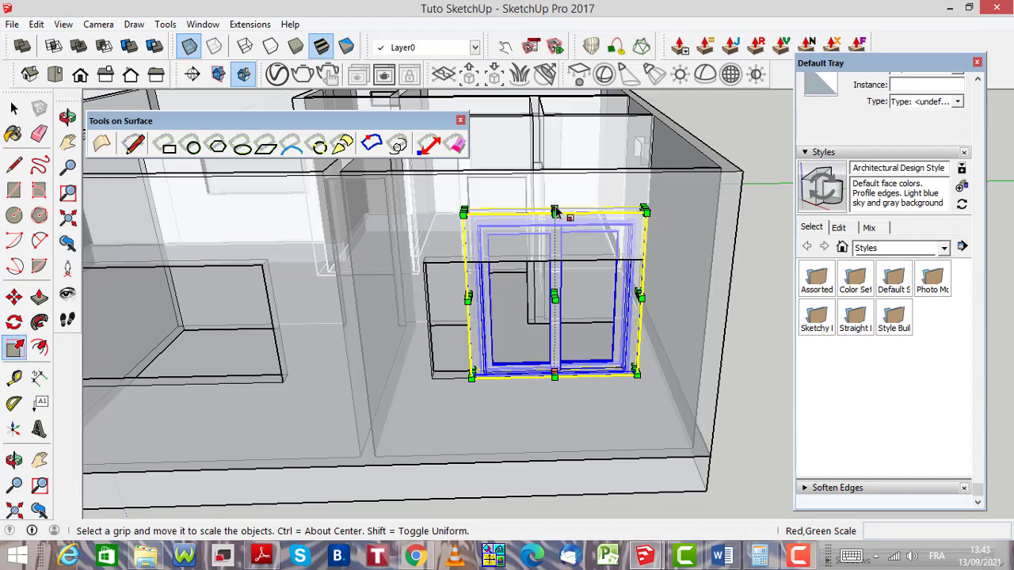
drag(554, 210, 555, 258)
scroll(423, 342, up, 5)
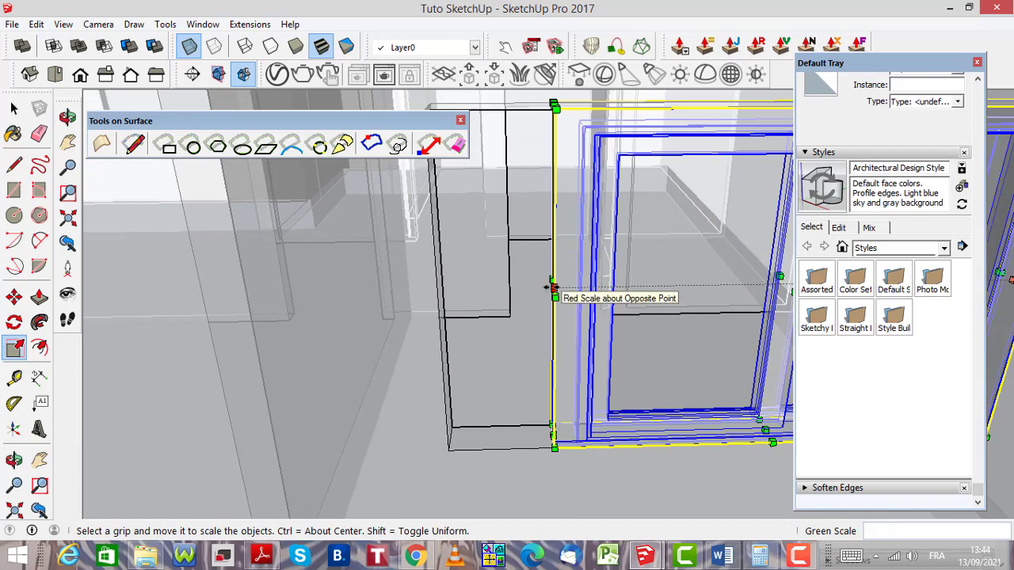
drag(549, 288, 436, 290)
scroll(362, 294, down, 5)
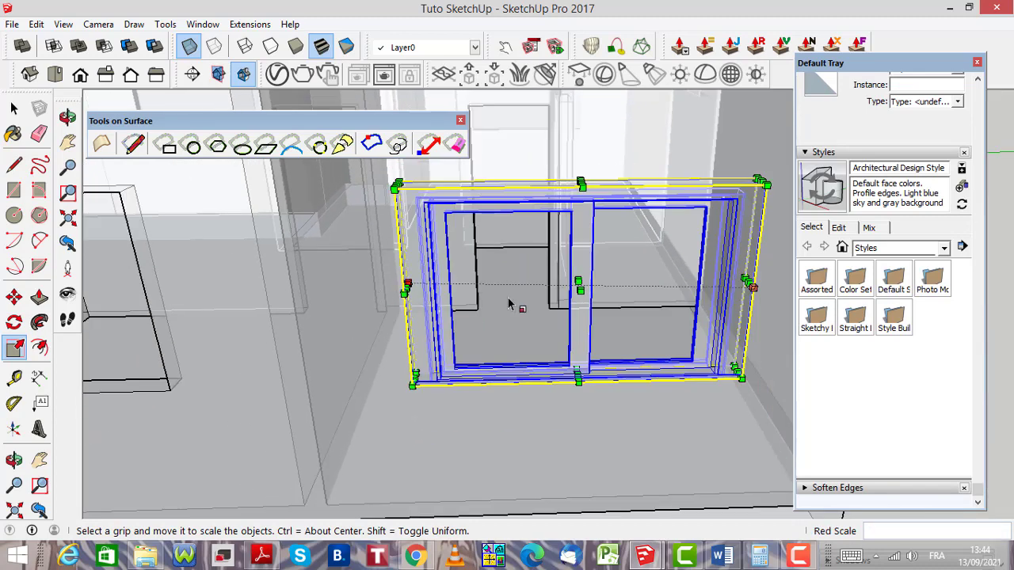
Check the window's fit in the rightmost opening, leave the Scale tool and turn off the X-ray display
scroll(634, 244, down, 1)
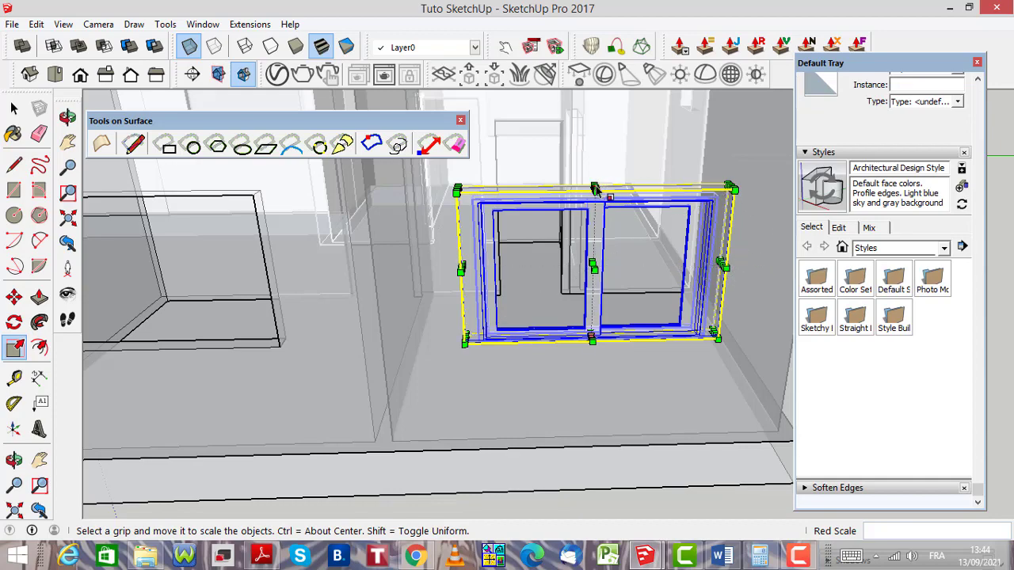
scroll(600, 184, up, 6)
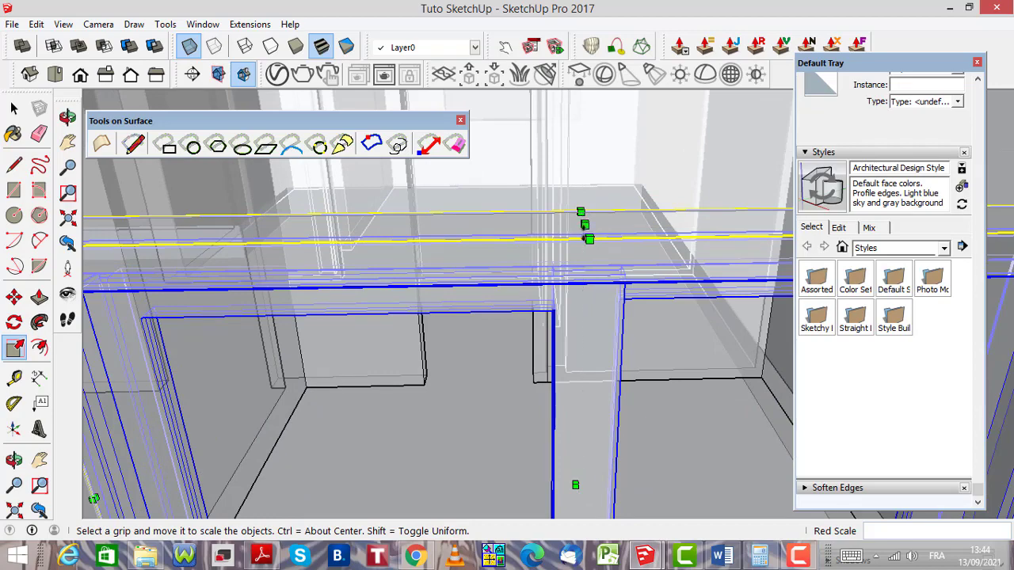
scroll(599, 204, down, 4)
scroll(599, 207, down, 8)
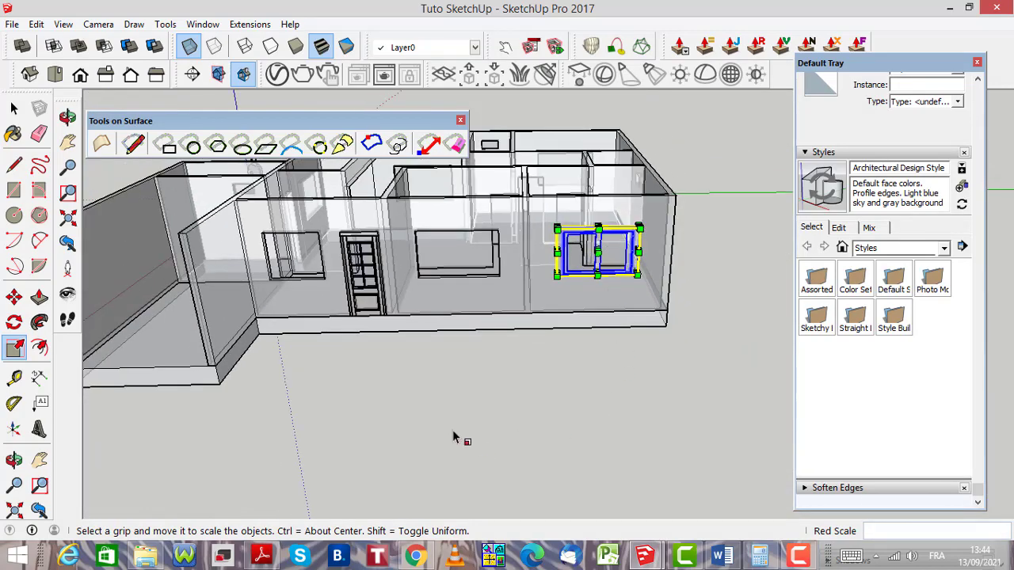
click(14, 108)
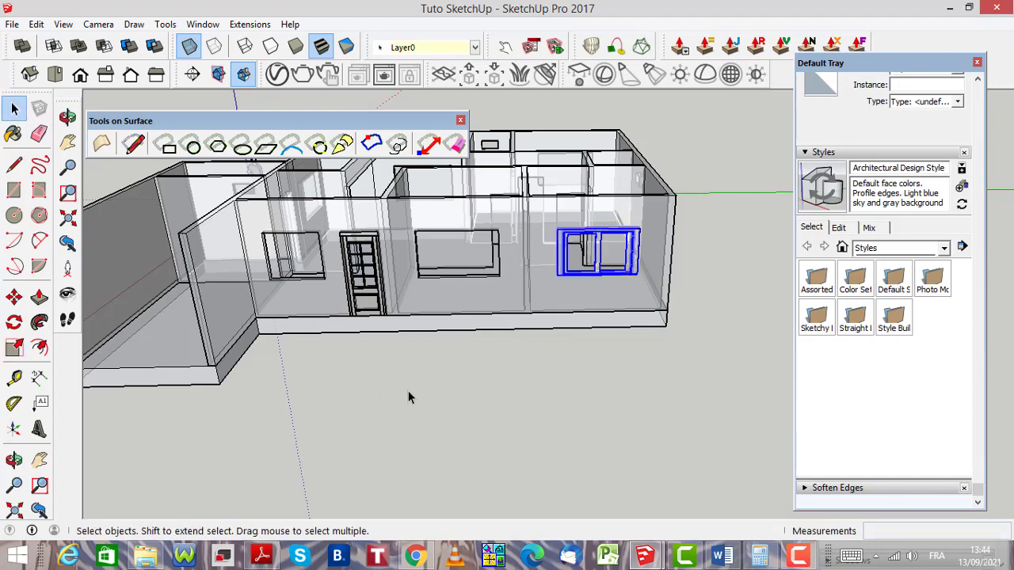
scroll(653, 258, up, 6)
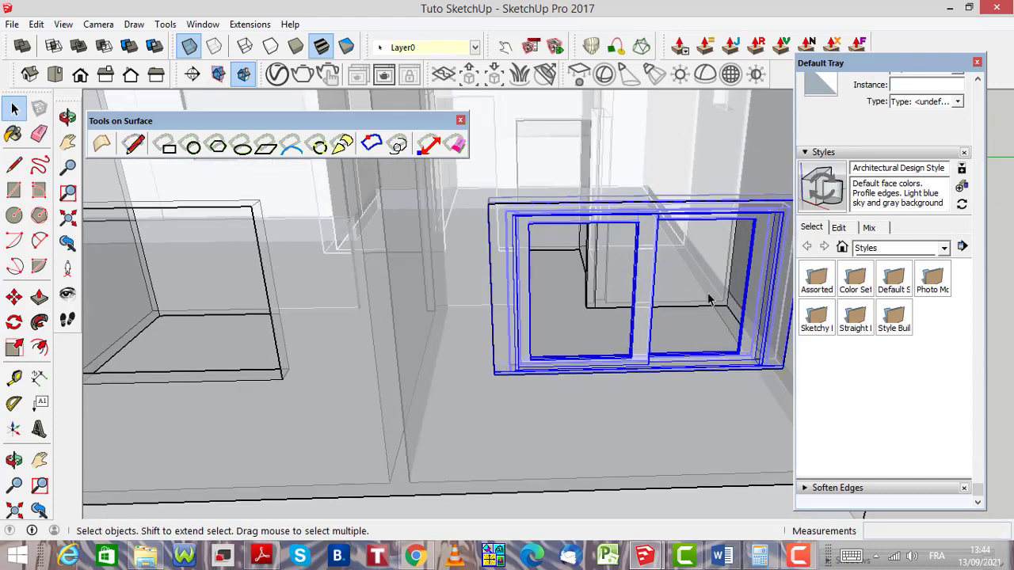
scroll(688, 291, down, 2)
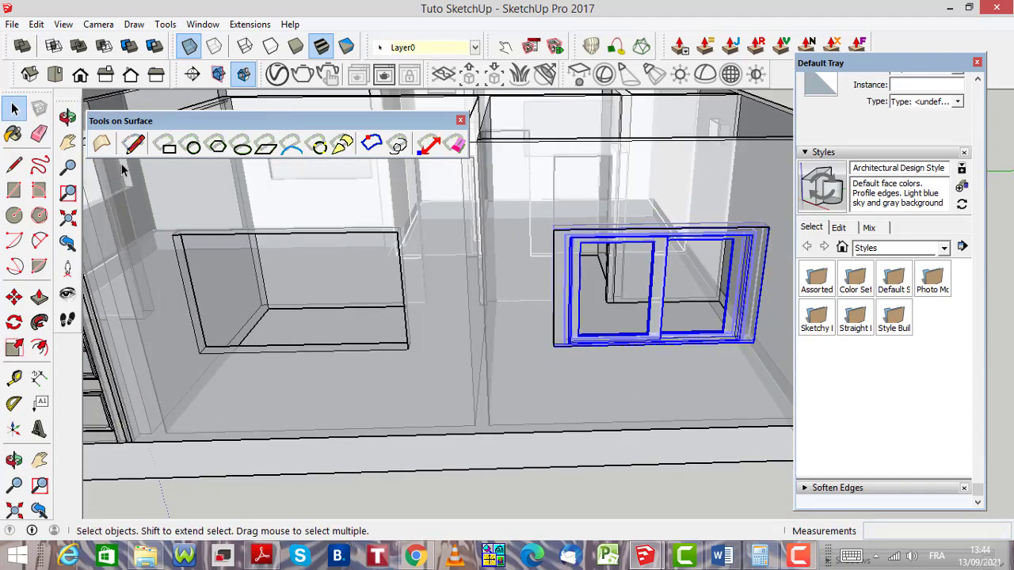
click(190, 49)
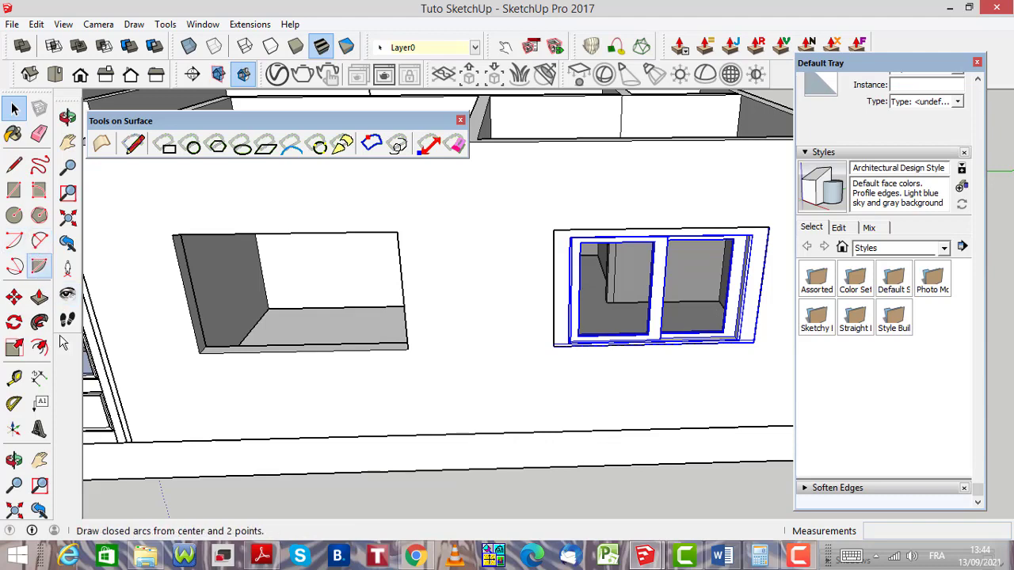
Copy the fitted window by its lower-right corner to the lower-right corner of the front wall's middle window opening
click(14, 298)
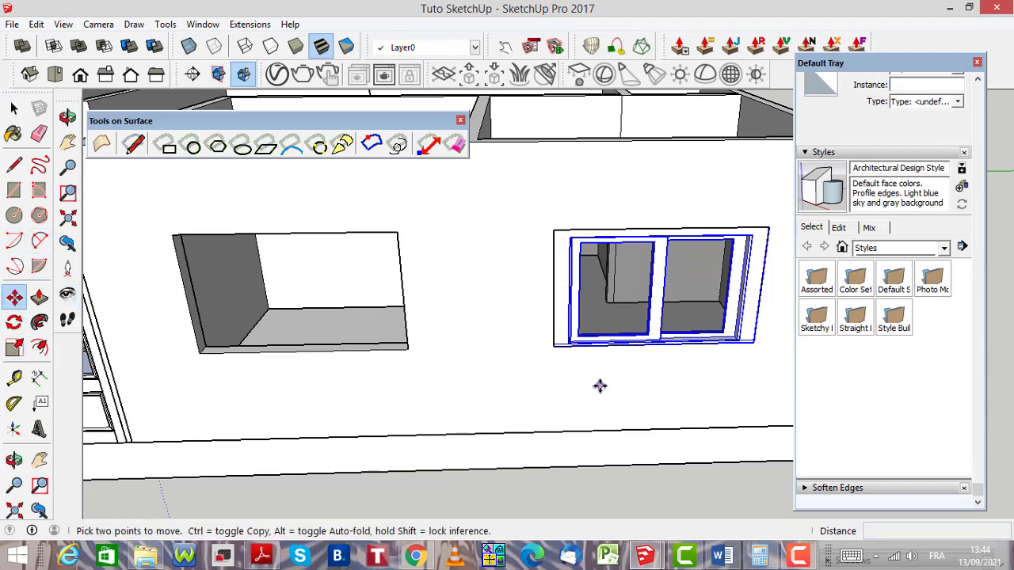
scroll(765, 345, up, 5)
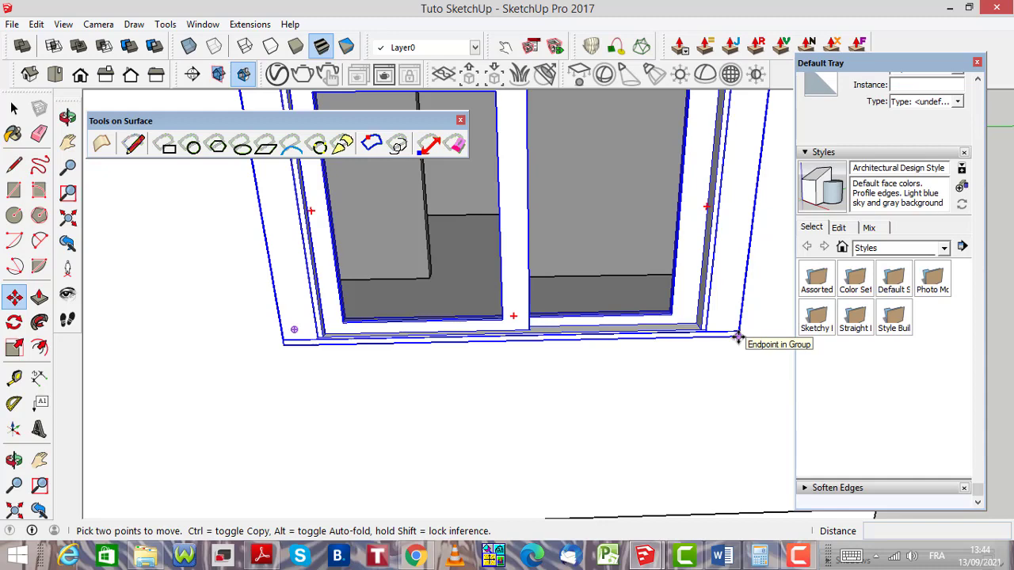
click(738, 337)
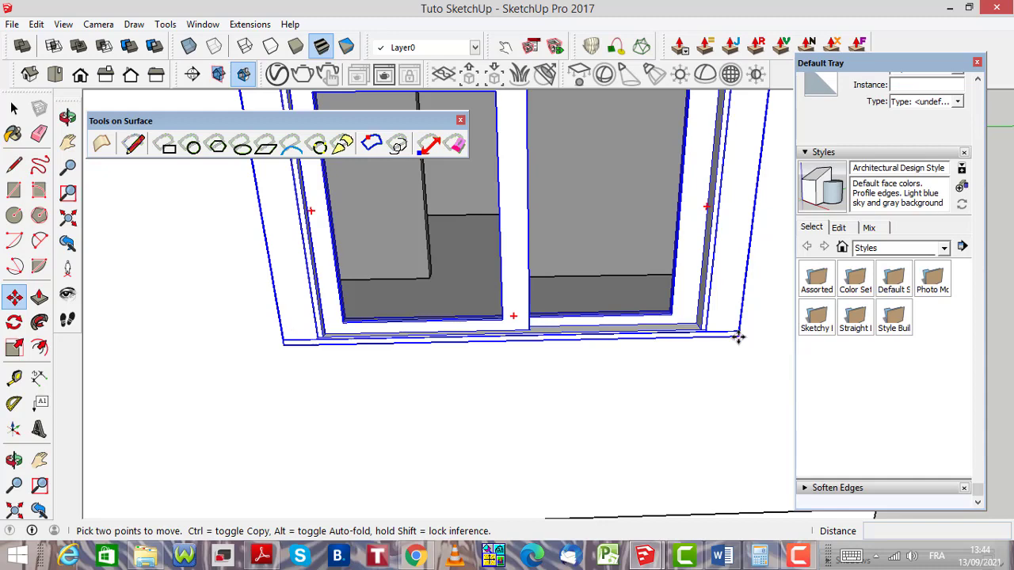
key(ctrl)
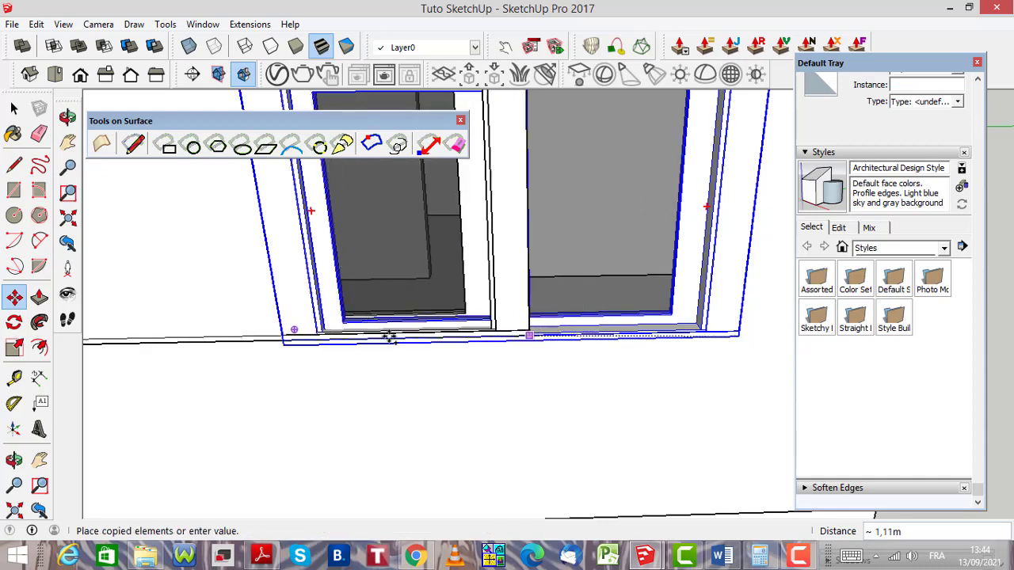
scroll(626, 344, down, 5)
scroll(626, 345, down, 2)
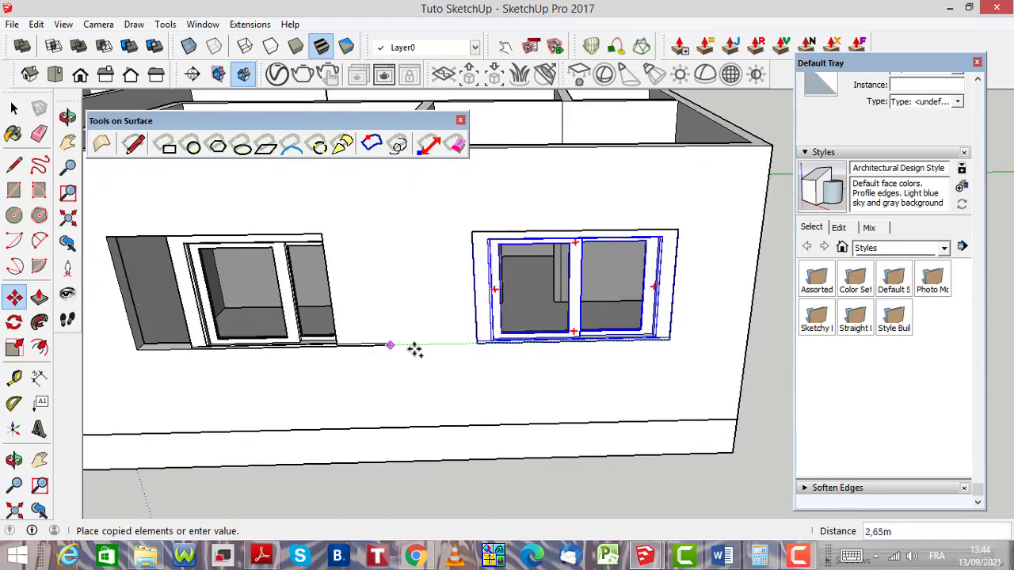
scroll(328, 349, up, 2)
scroll(309, 349, up, 2)
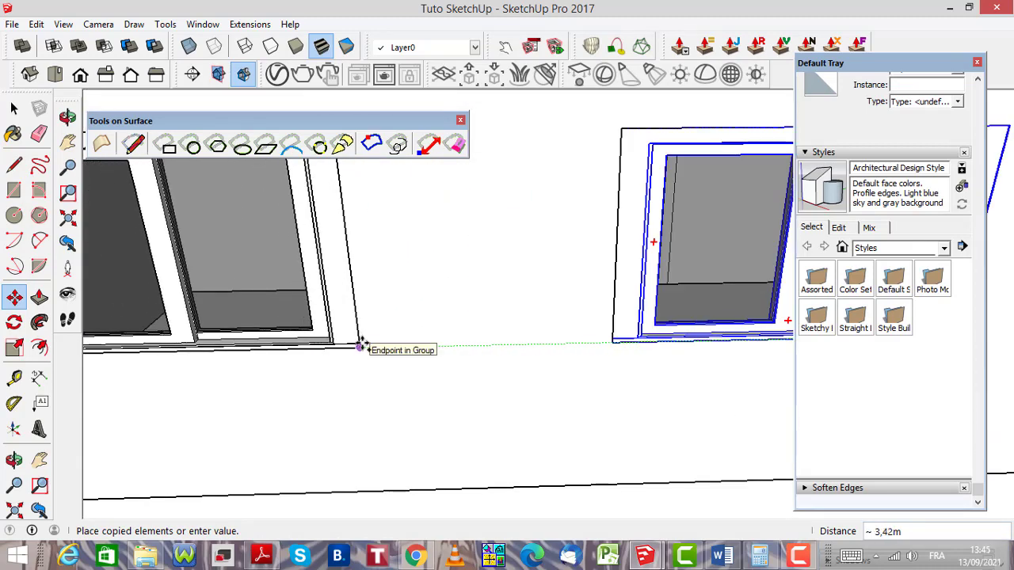
click(361, 343)
scroll(595, 364, down, 4)
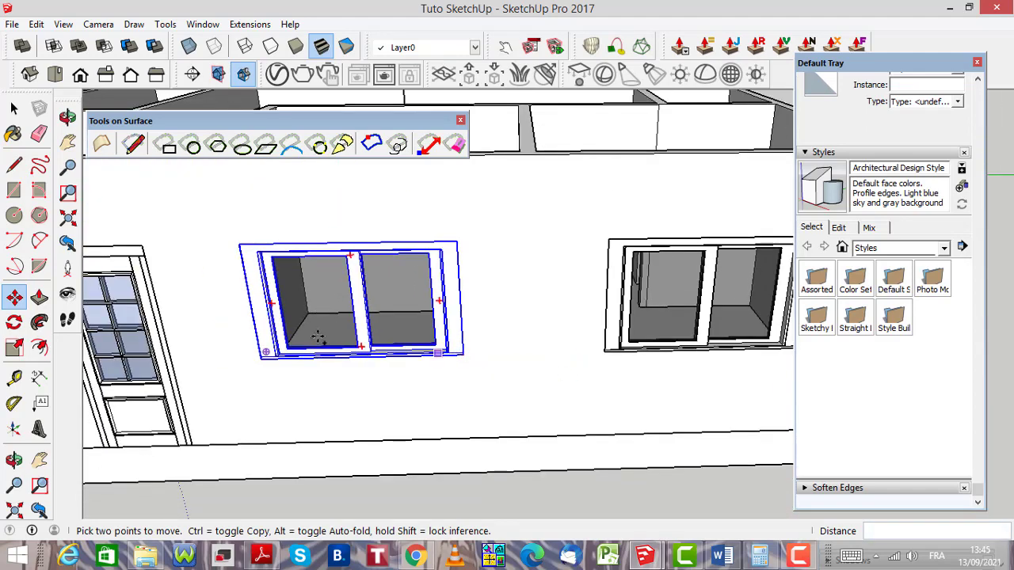
Move the window from the middle opening to the lower-right corner of the opening left of the entrance door
click(463, 354)
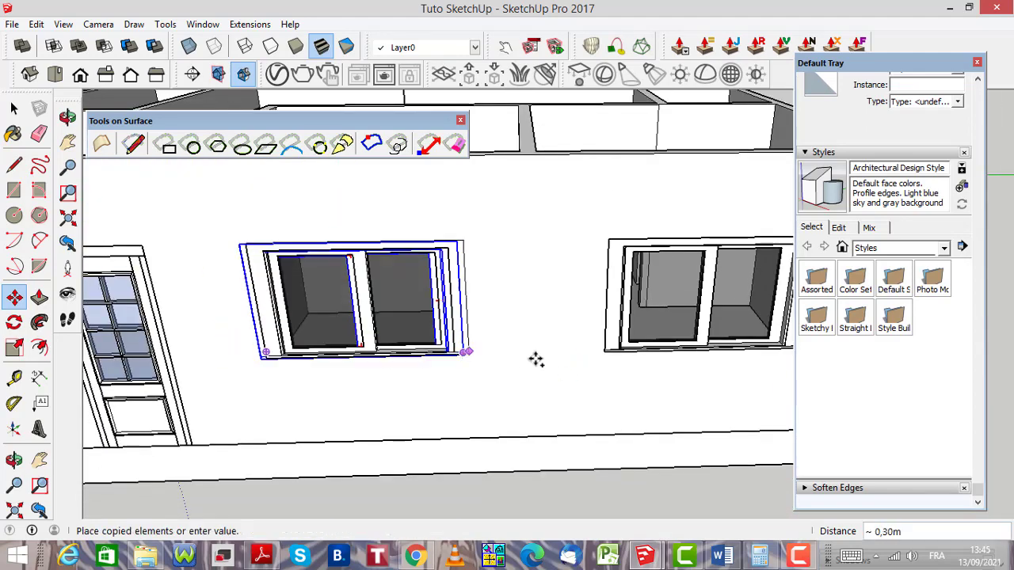
scroll(600, 362, down, 4)
click(267, 378)
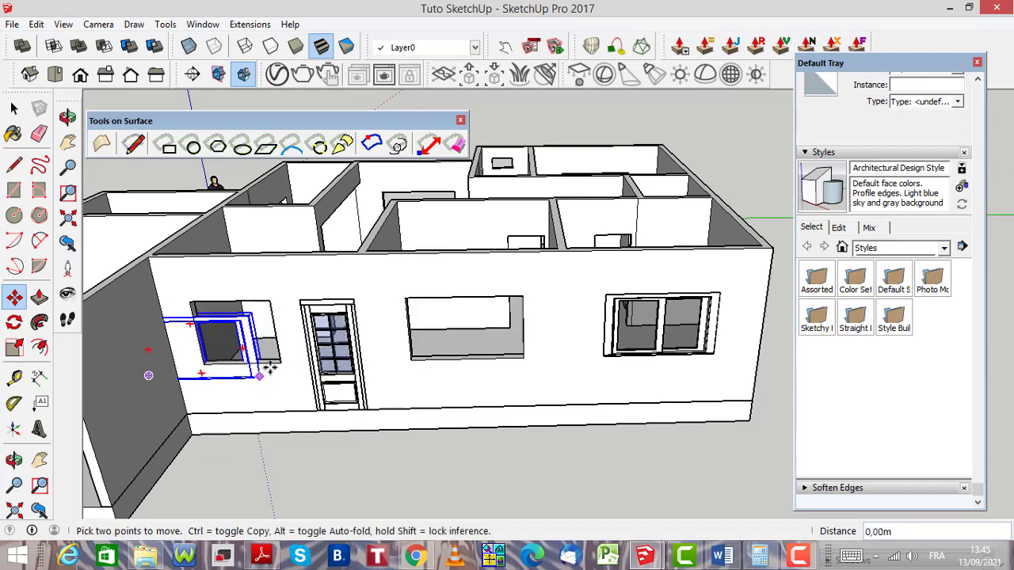
scroll(267, 368, up, 5)
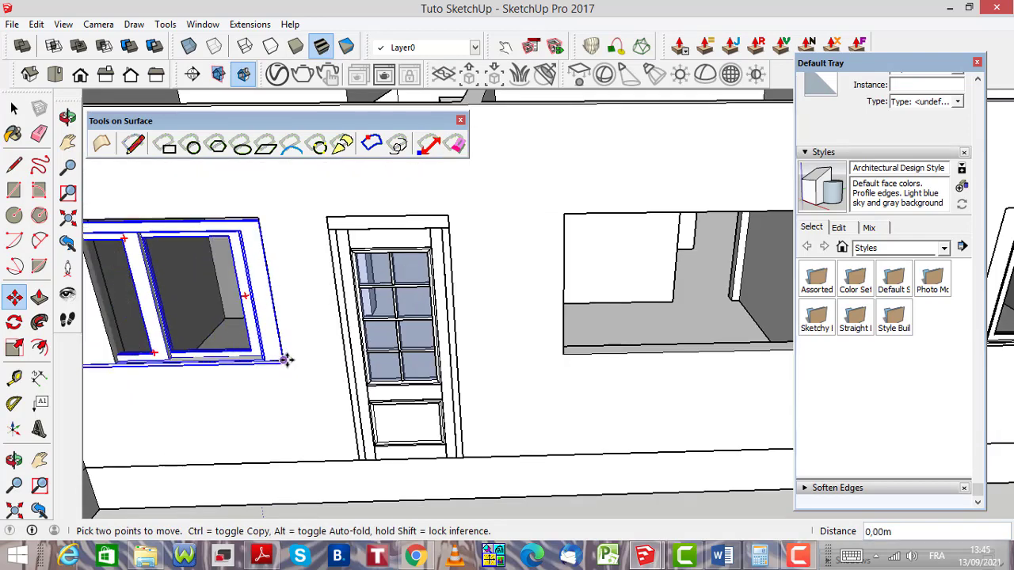
scroll(590, 346, down, 3)
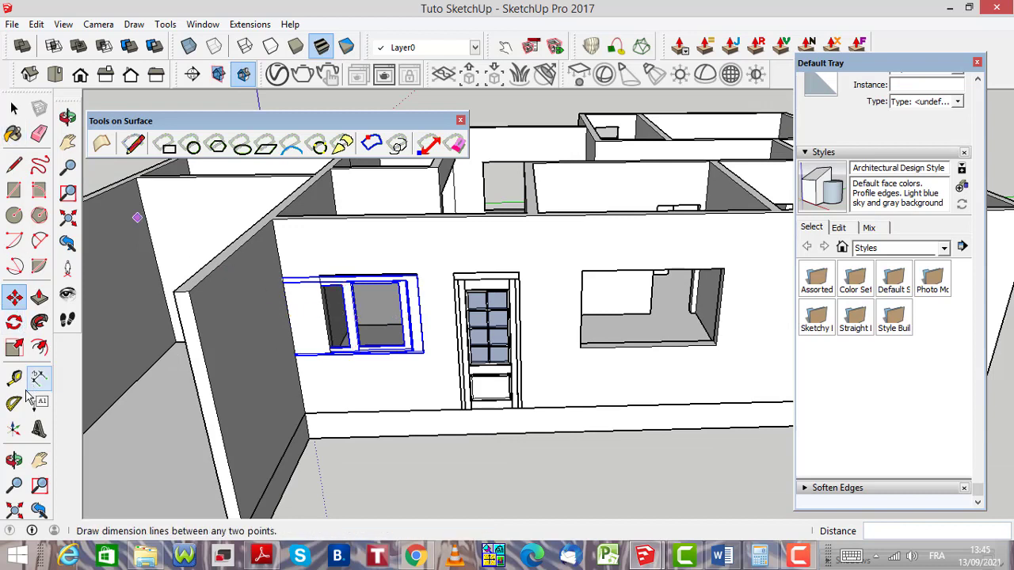
Turn on X-ray display and scale the window's width to about 0.66 to fit the opening left of the entrance door, then deselect it
click(15, 351)
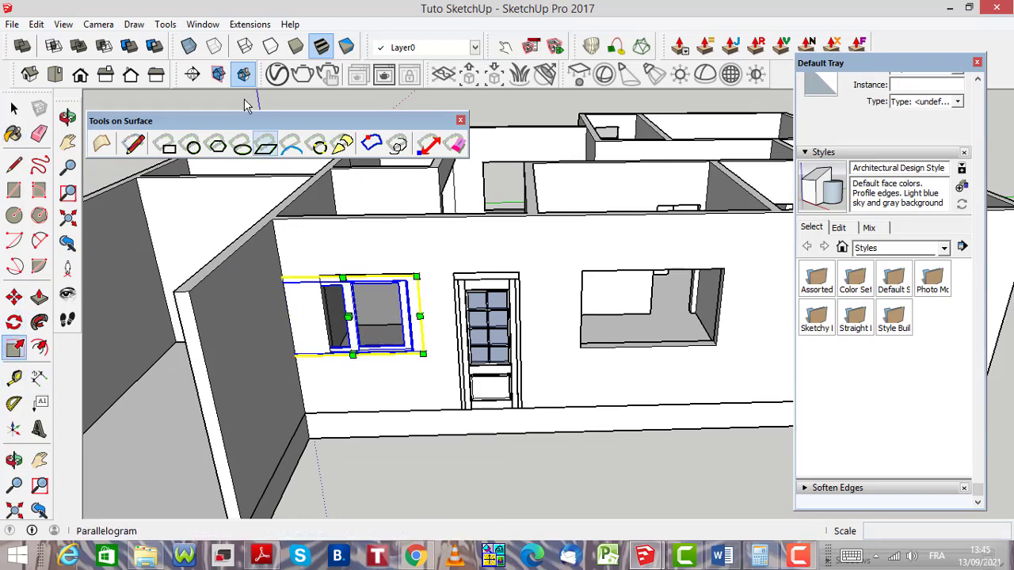
click(190, 48)
scroll(301, 340, up, 3)
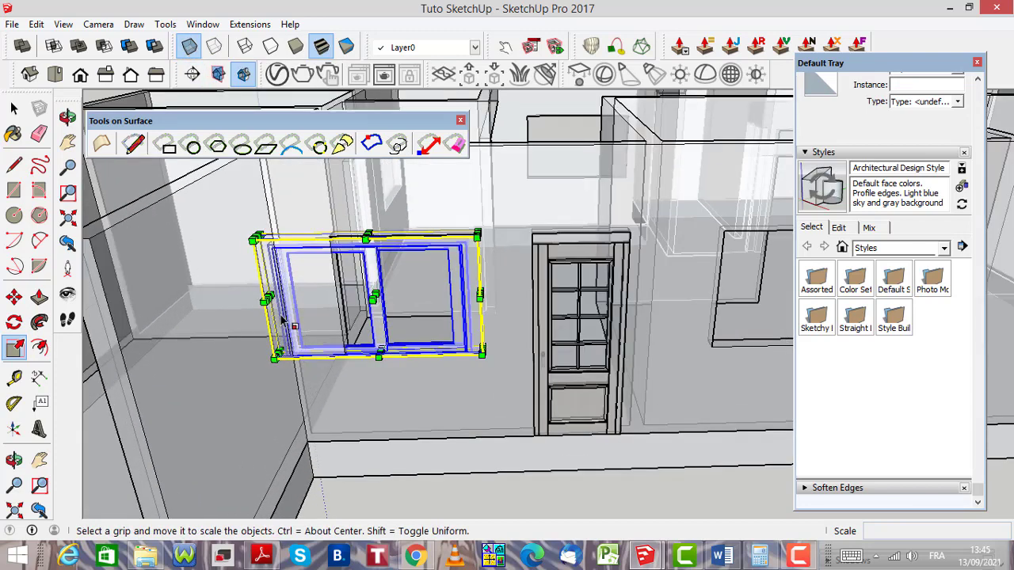
drag(268, 298, 335, 295)
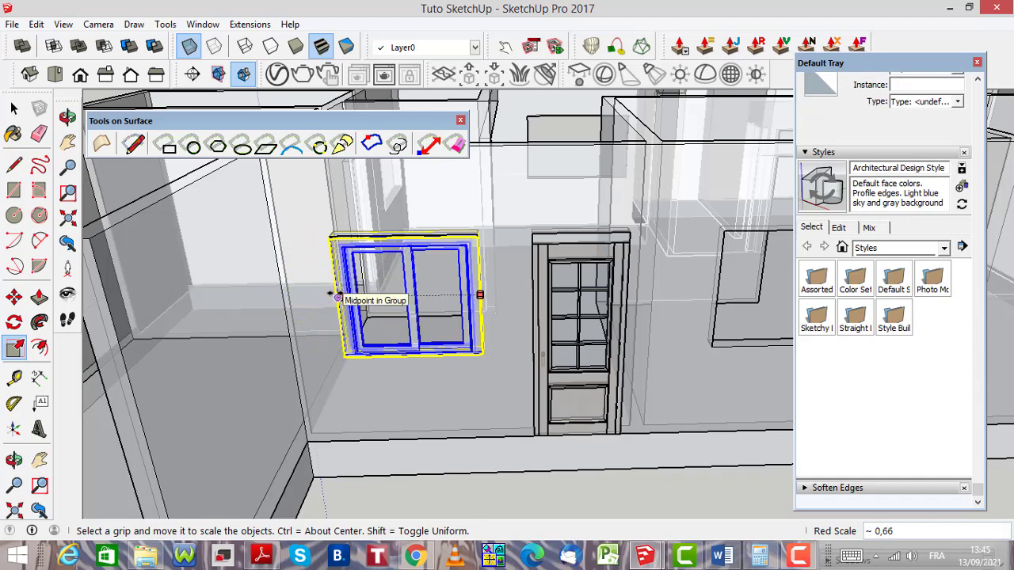
scroll(522, 303, down, 2)
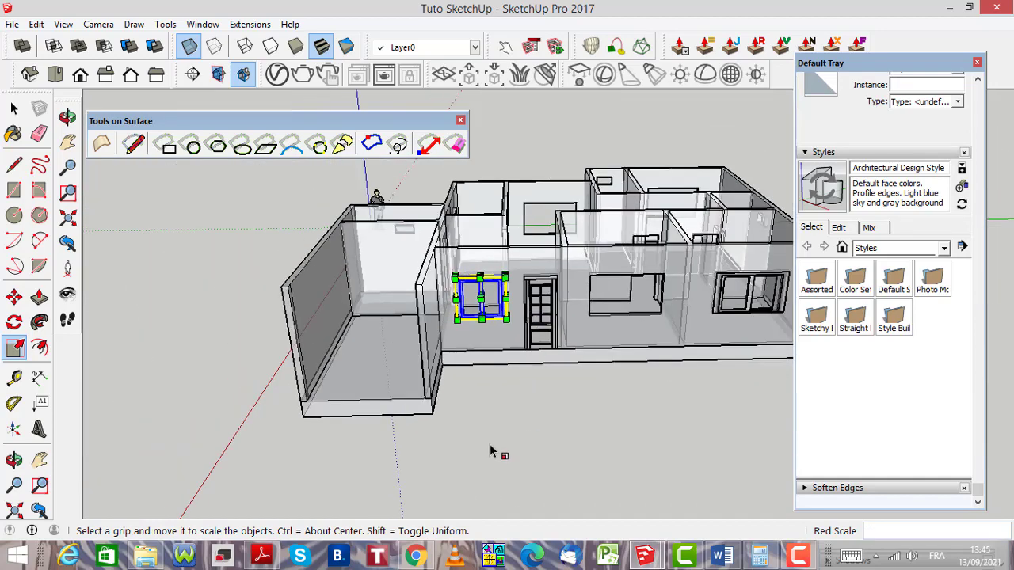
click(13, 108)
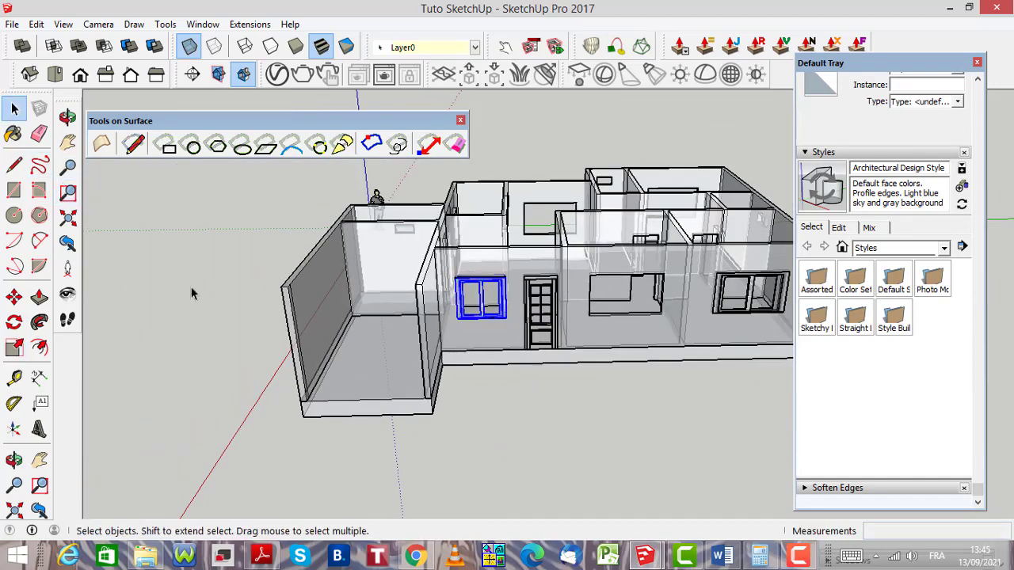
click(205, 295)
Check the narrowed window's fit beside the entrance door and turn off the X-ray display
scroll(641, 362, up, 2)
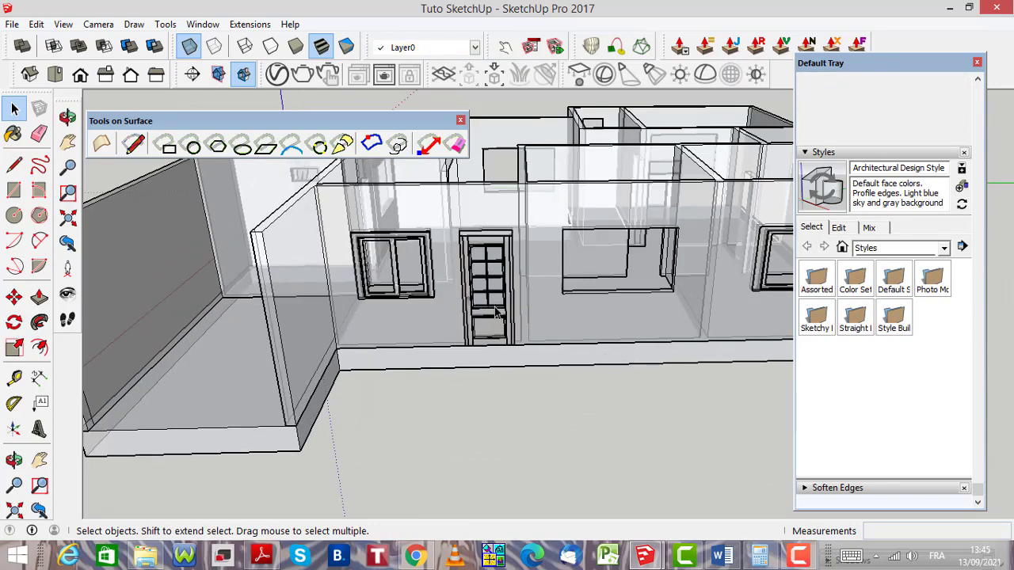
scroll(496, 311, down, 4)
scroll(590, 291, up, 4)
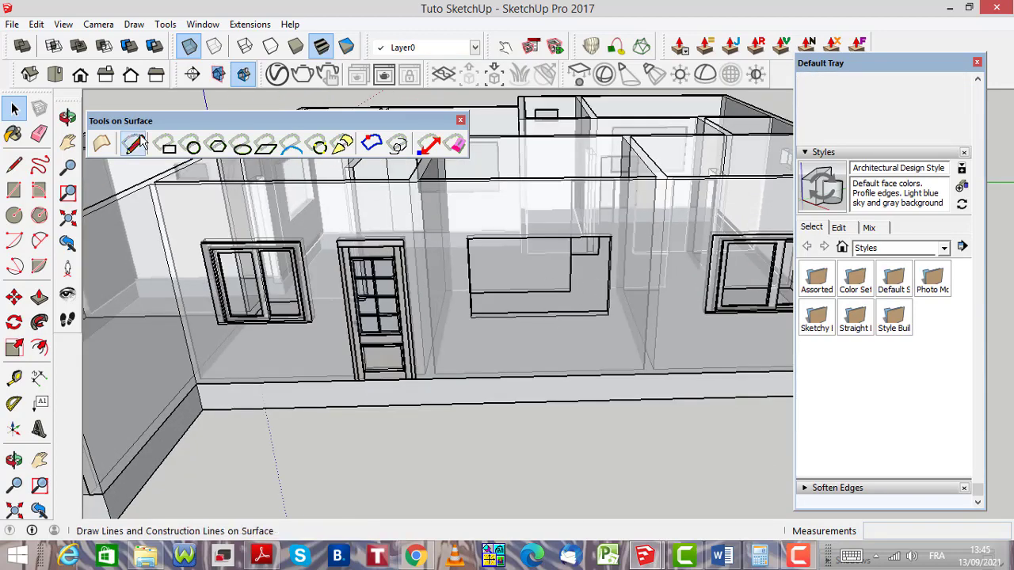
click(189, 47)
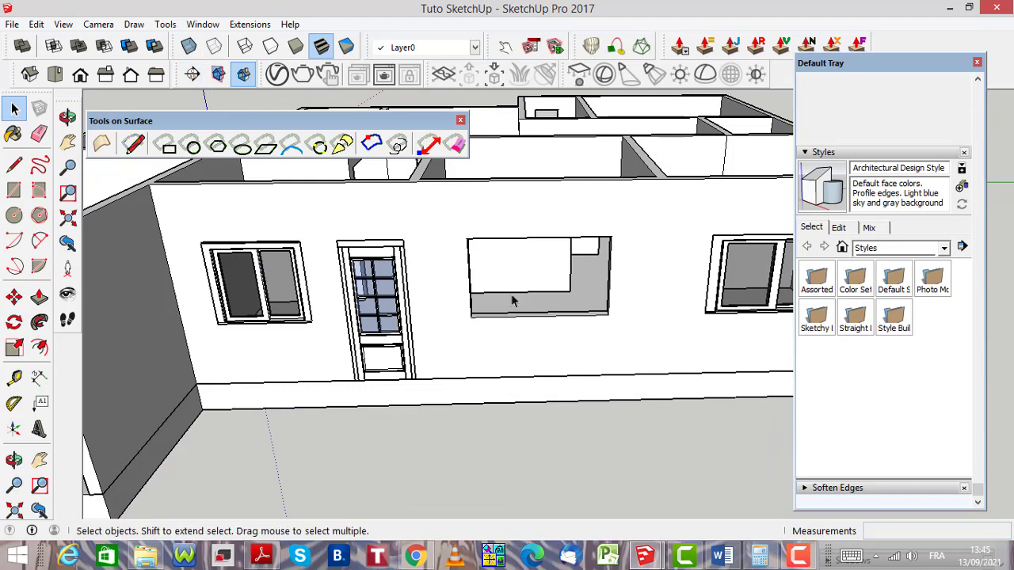
Copy the front wall's rightmost window by its lower-right corner to the lower-right corner of the empty middle opening
scroll(598, 294, up, 4)
scroll(473, 271, down, 6)
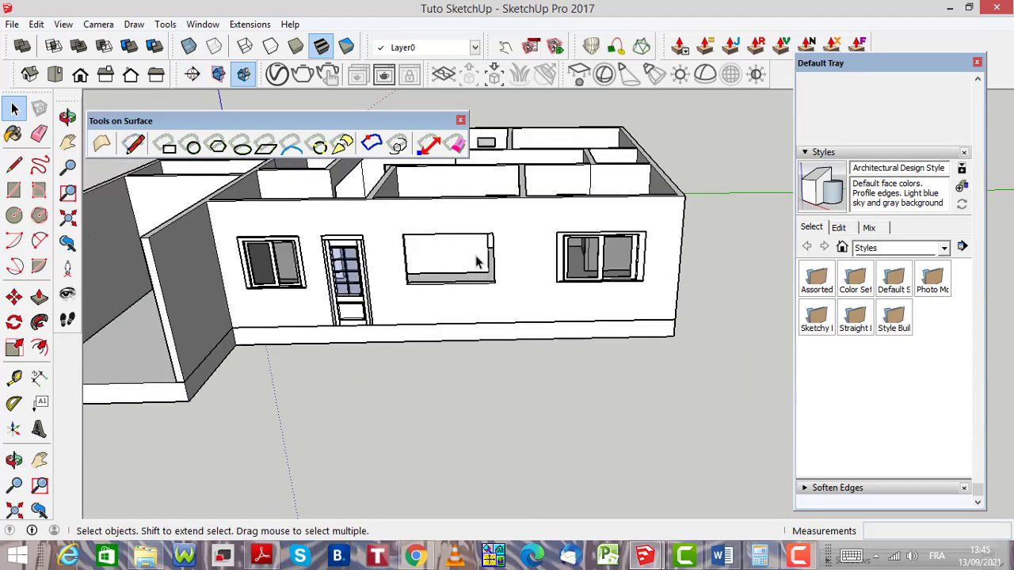
scroll(470, 253, up, 4)
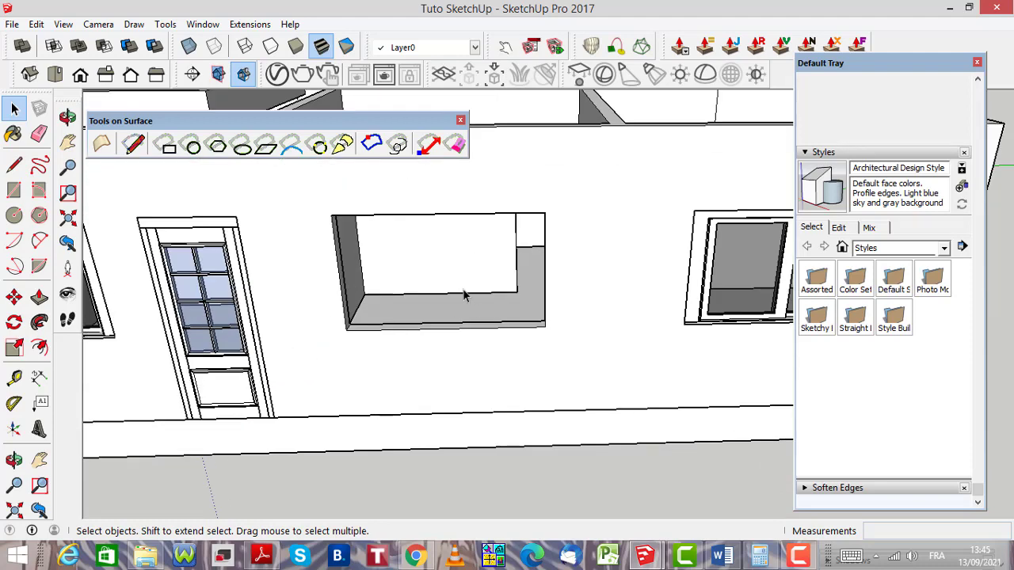
scroll(465, 295, down, 5)
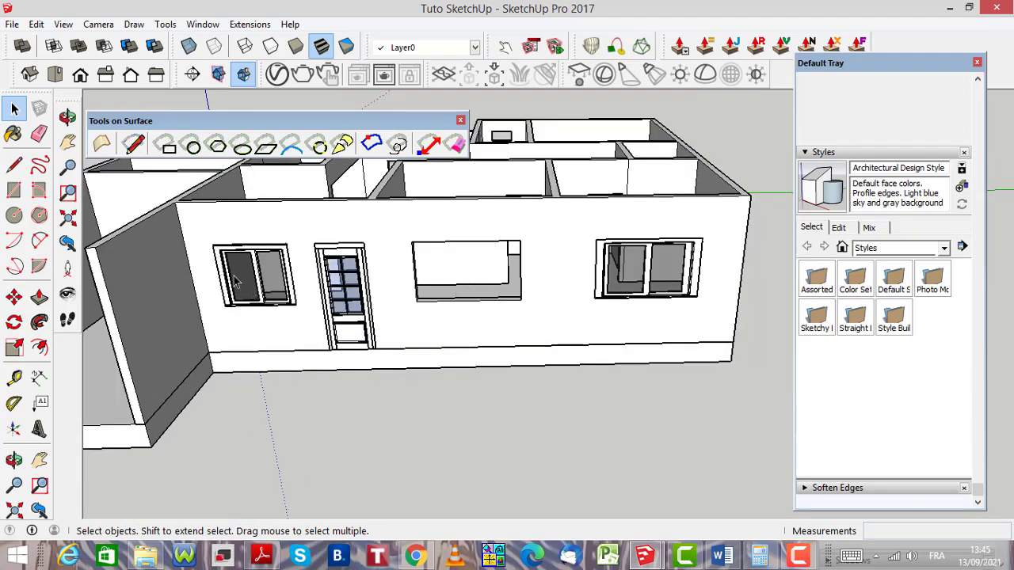
scroll(602, 293, up, 3)
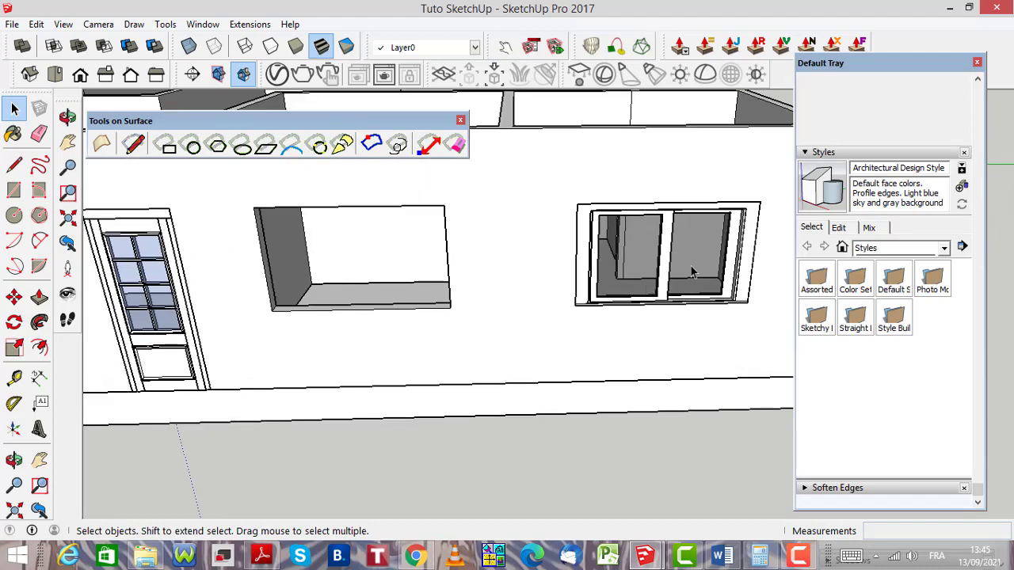
click(692, 271)
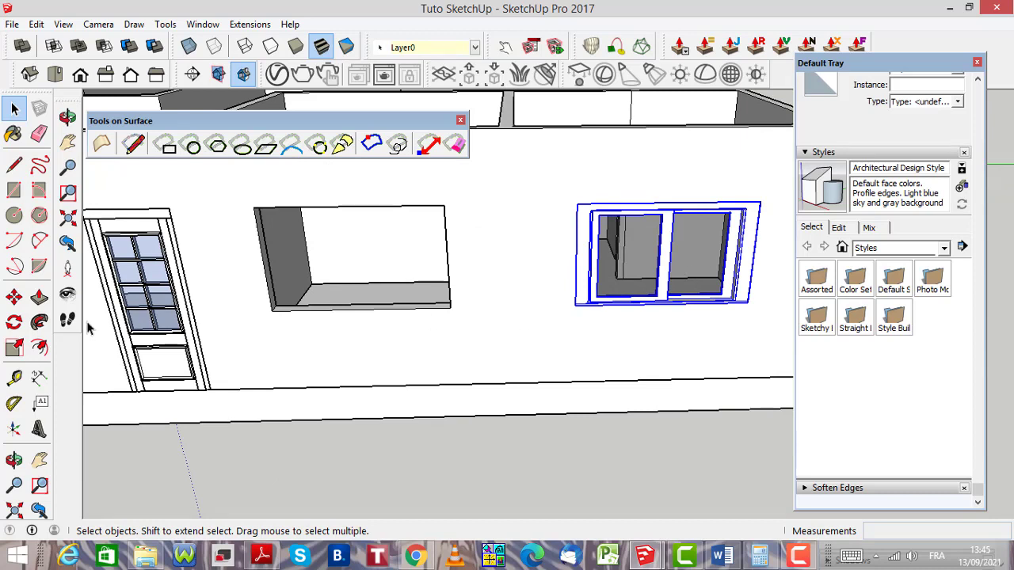
click(14, 298)
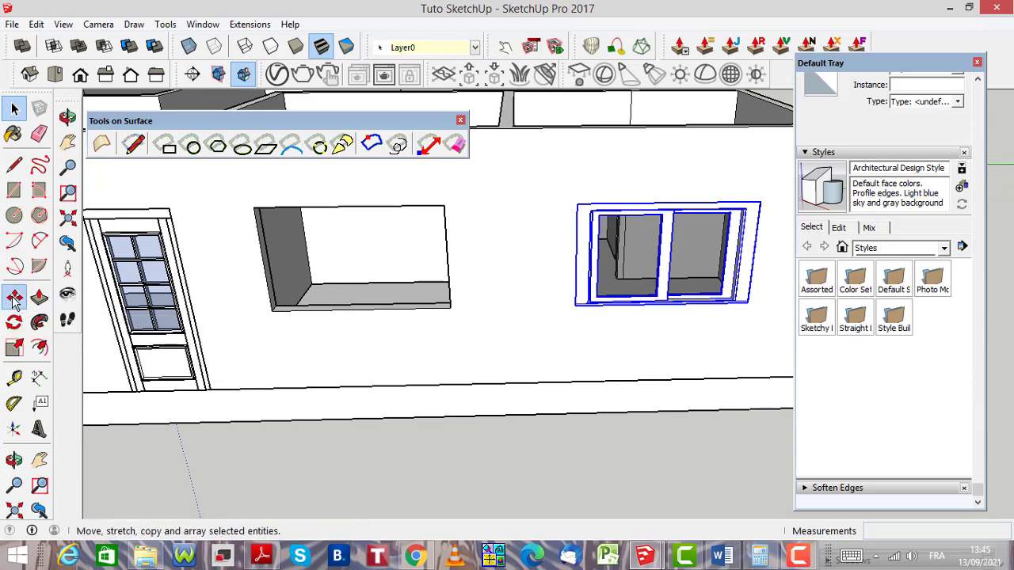
click(14, 299)
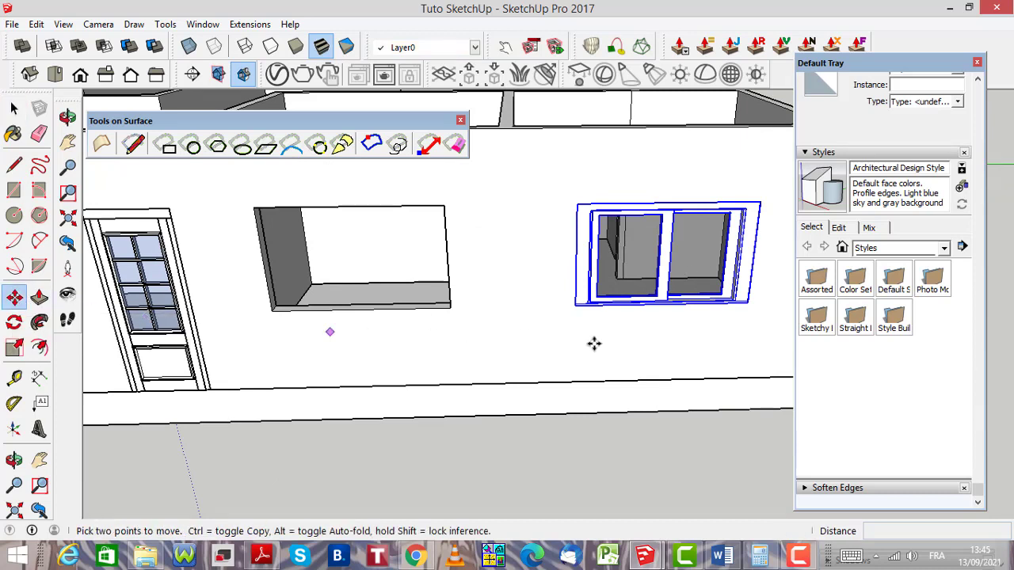
key(ctrl)
click(748, 303)
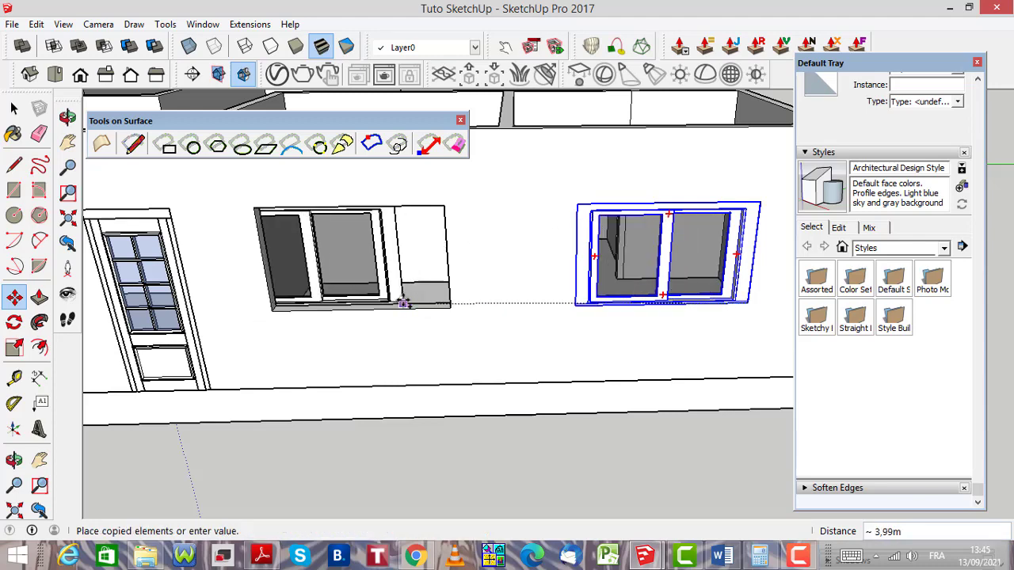
scroll(480, 313, up, 4)
scroll(602, 333, up, 3)
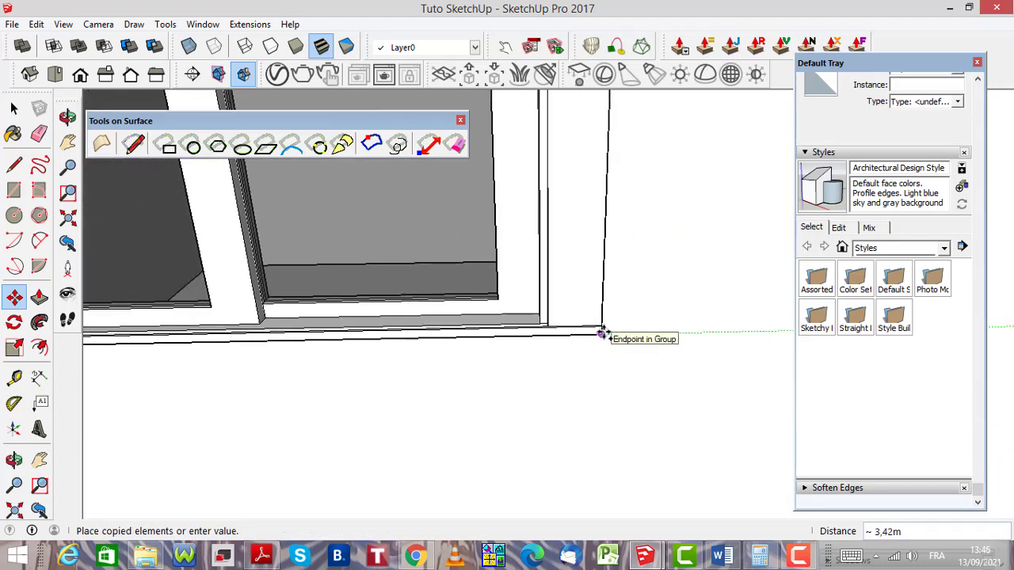
click(602, 332)
scroll(500, 308, down, 6)
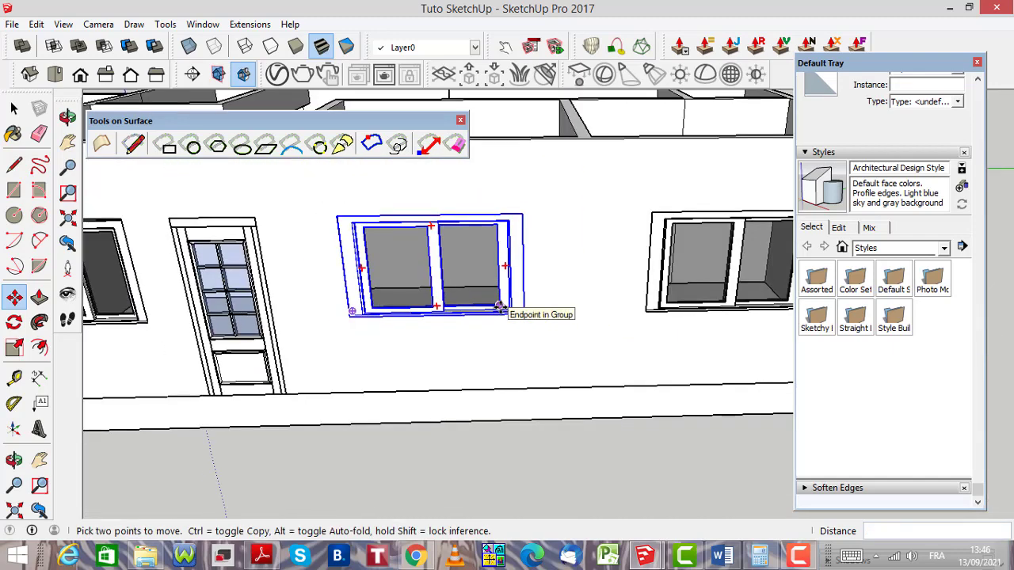
scroll(500, 308, down, 3)
click(14, 109)
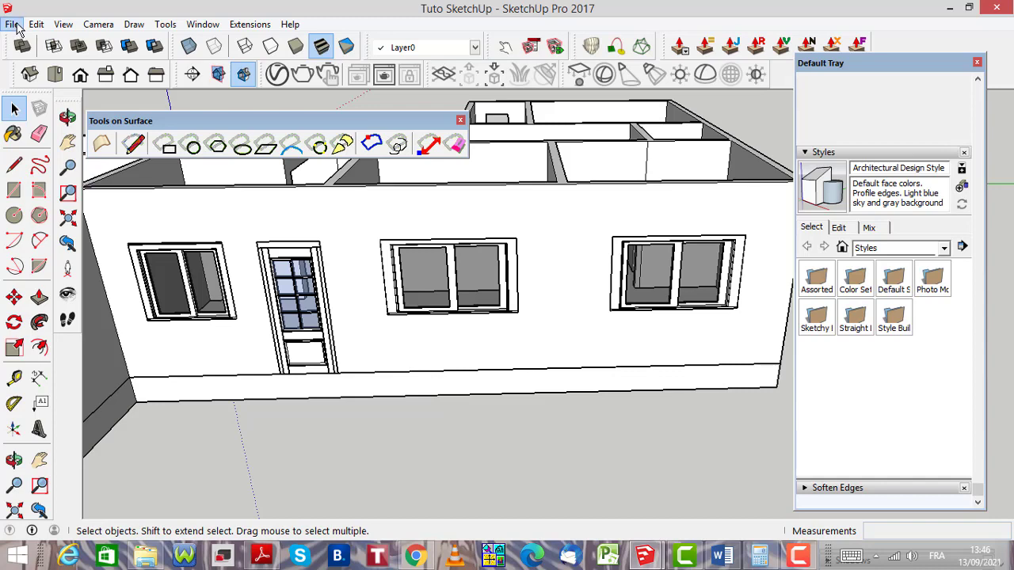
Save the model with its front windows in place
click(13, 24)
click(42, 79)
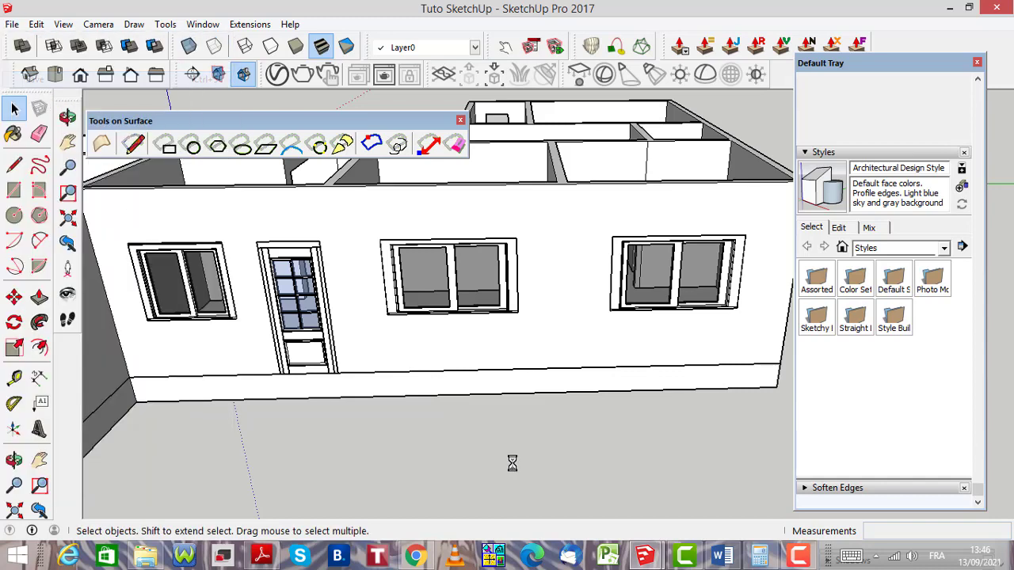
Copy the rightmost front window by its lower-left corner to a free spot about 12.27 m away, outside the house near its rear corner
scroll(483, 447, down, 5)
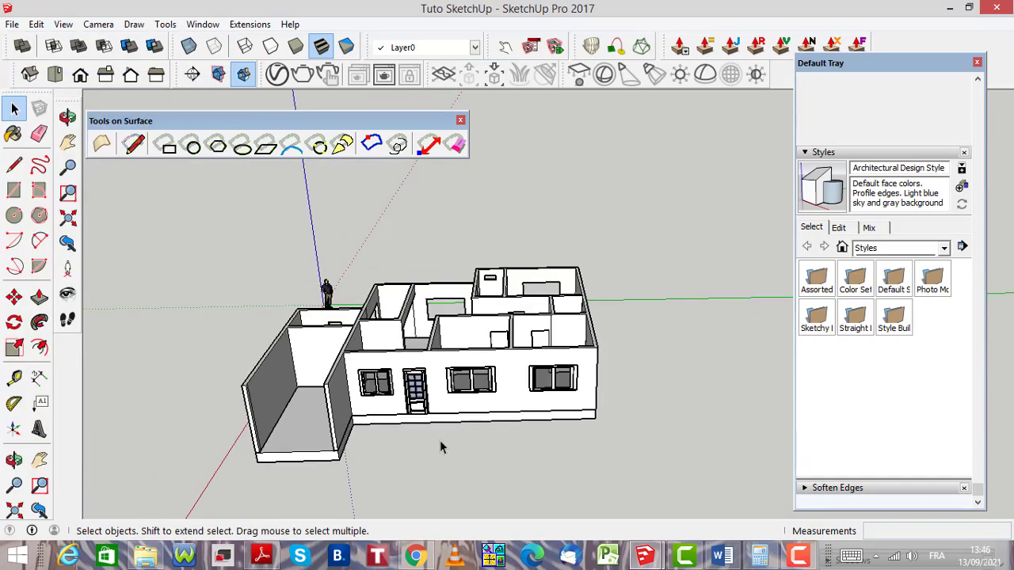
click(68, 118)
drag(638, 391, 571, 380)
drag(683, 354, 467, 356)
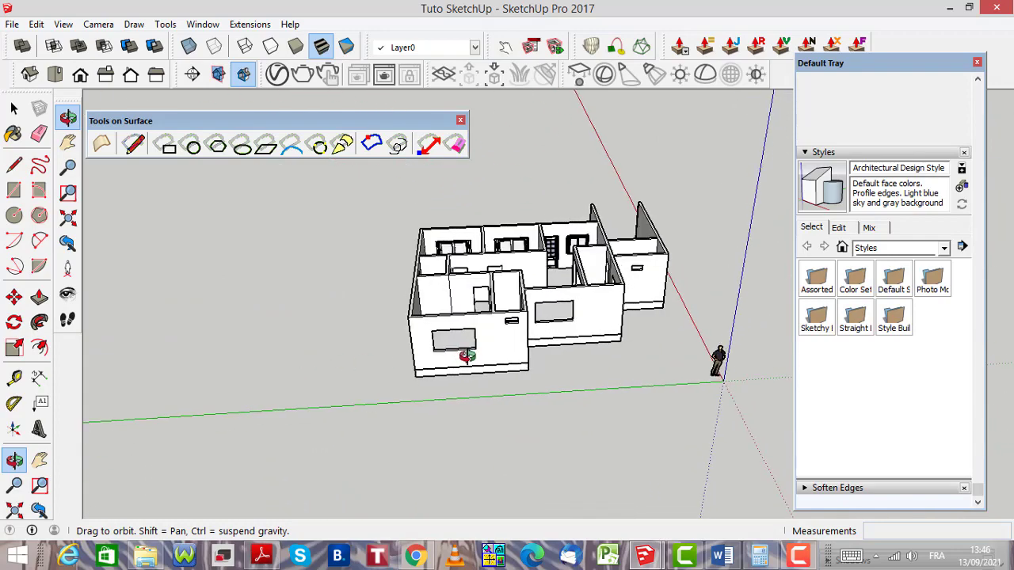
drag(609, 326, 723, 387)
scroll(697, 379, up, 3)
scroll(484, 375, up, 5)
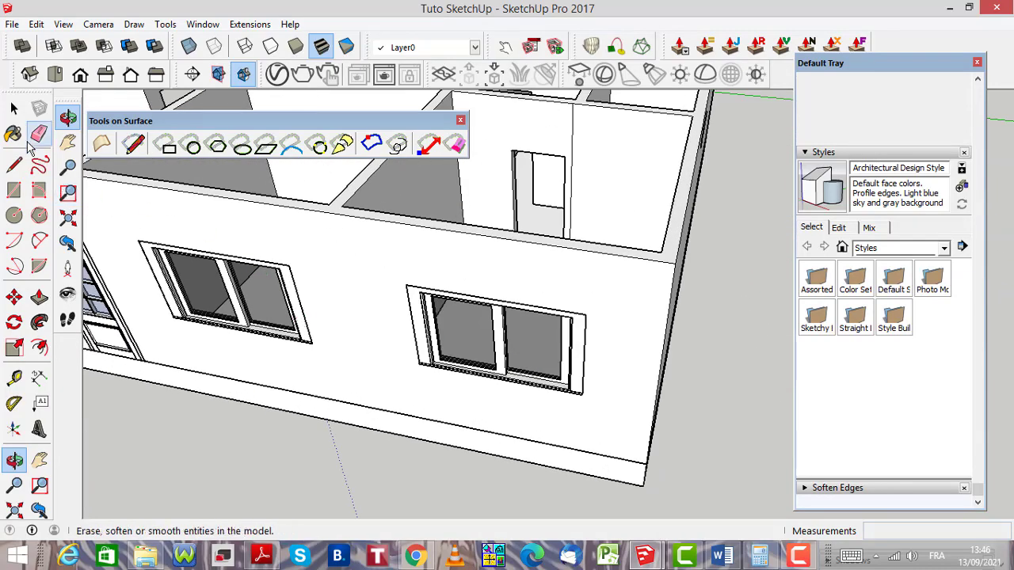
click(14, 108)
click(537, 366)
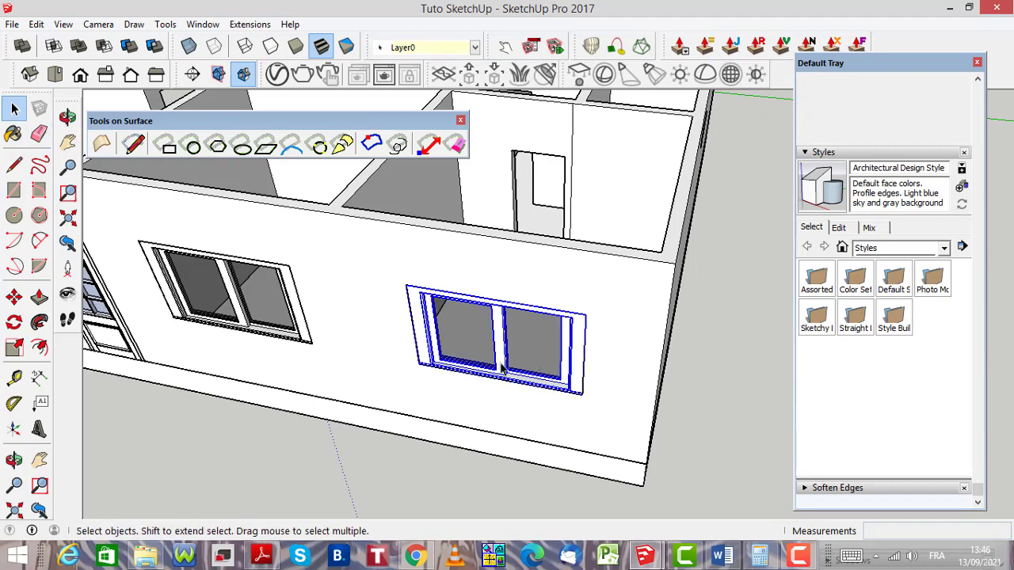
click(14, 298)
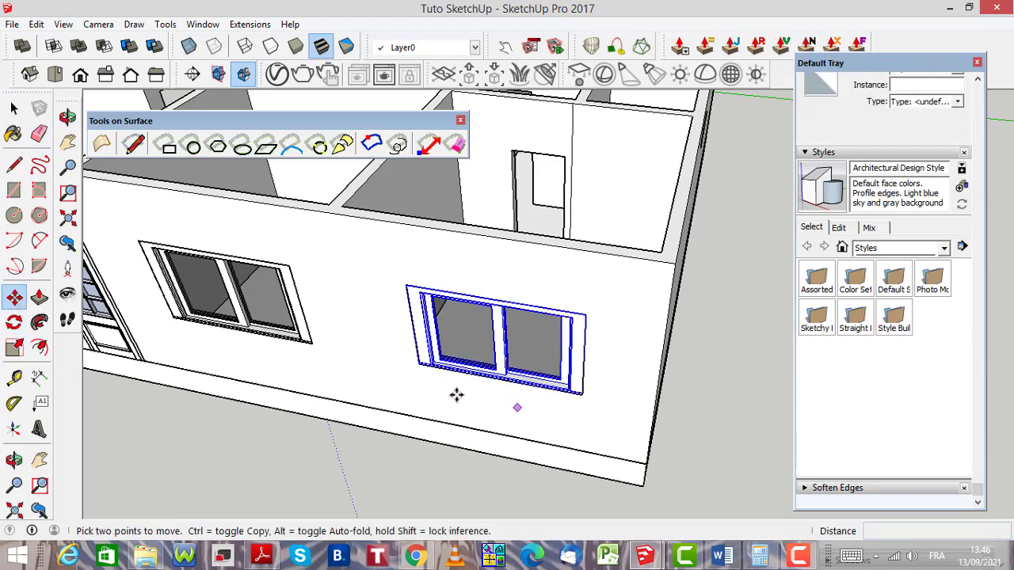
scroll(419, 364, up, 5)
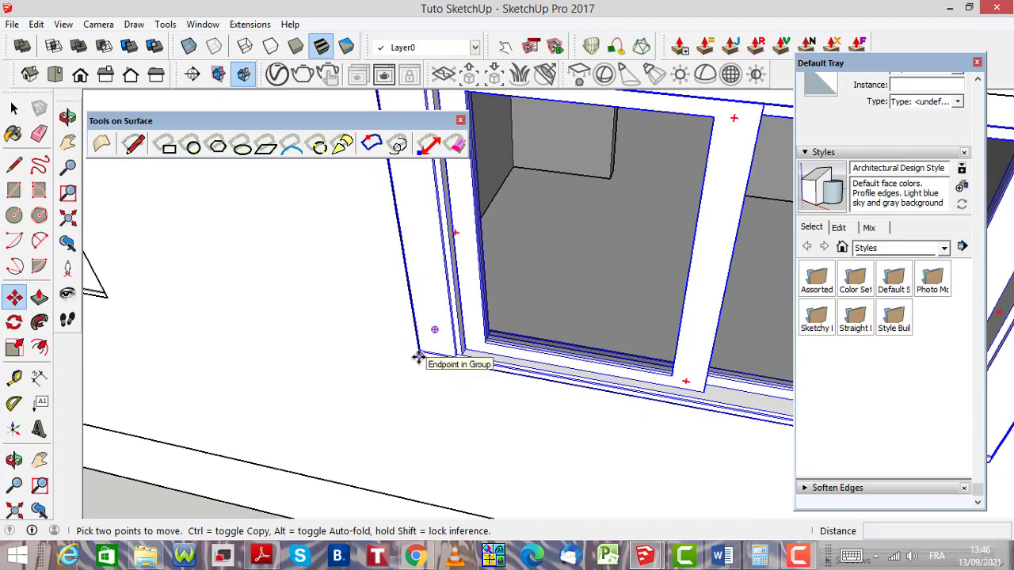
click(419, 357)
key(ctrl)
scroll(380, 399, down, 5)
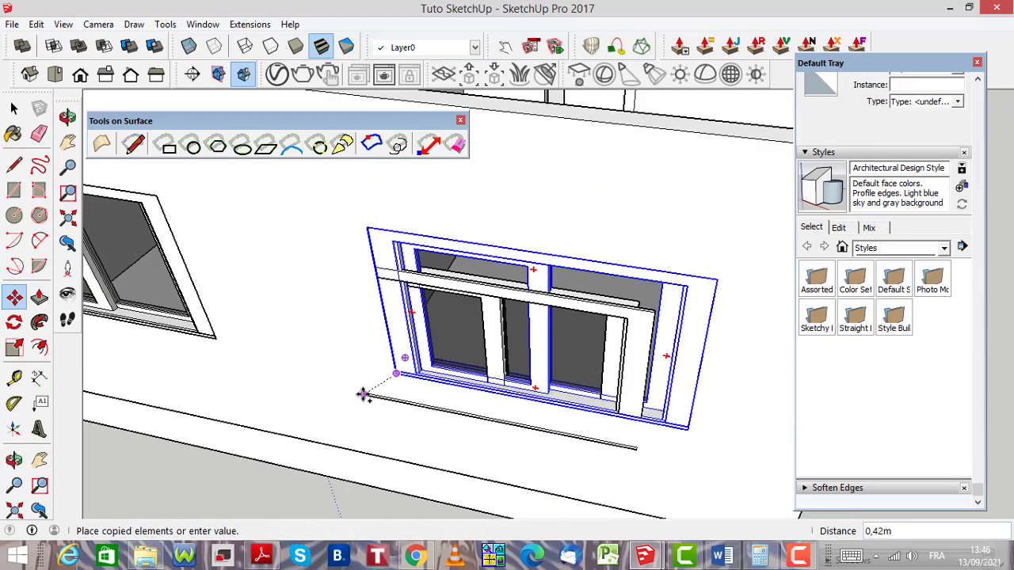
scroll(362, 395, down, 6)
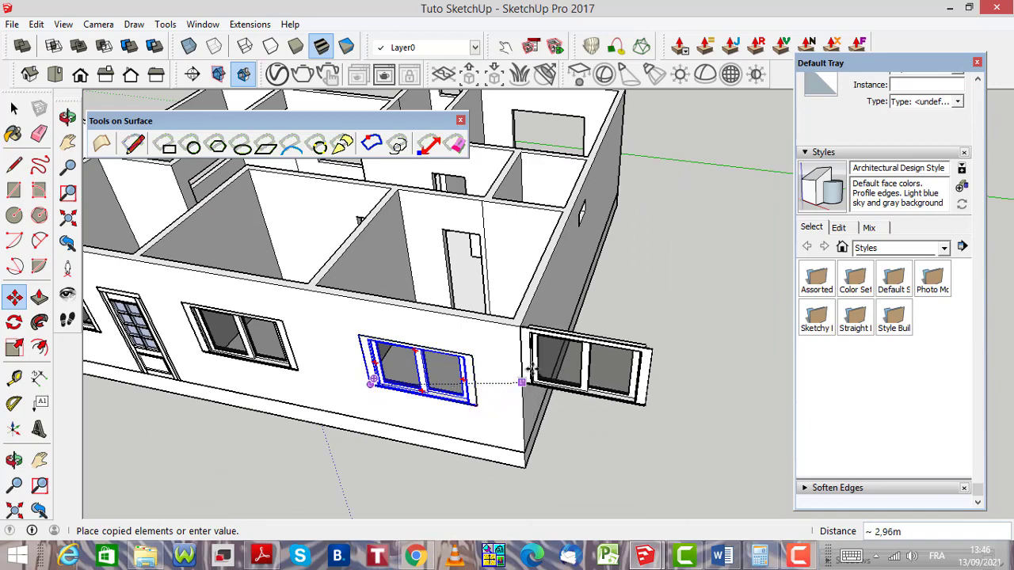
scroll(526, 348, down, 6)
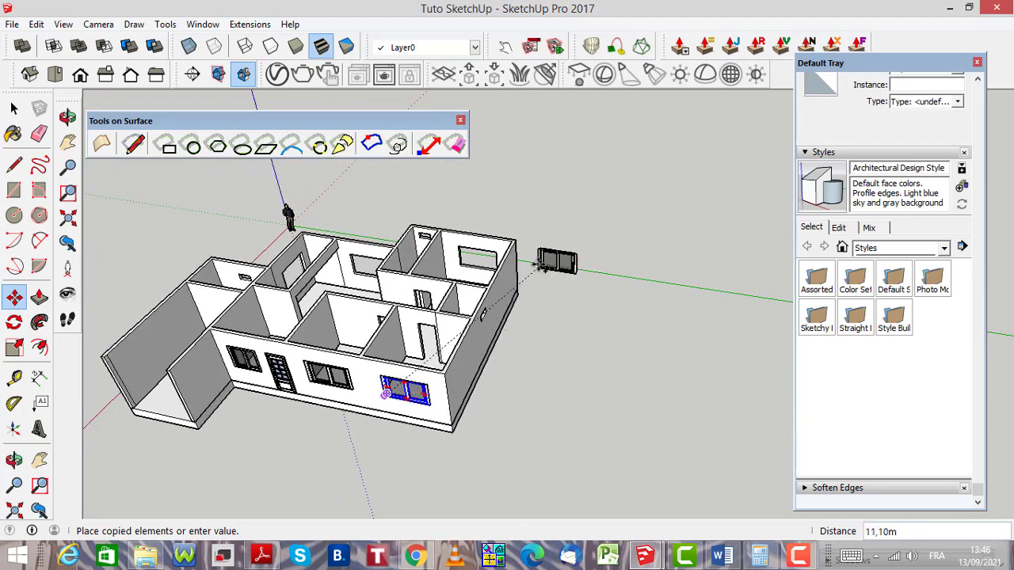
scroll(538, 266, up, 6)
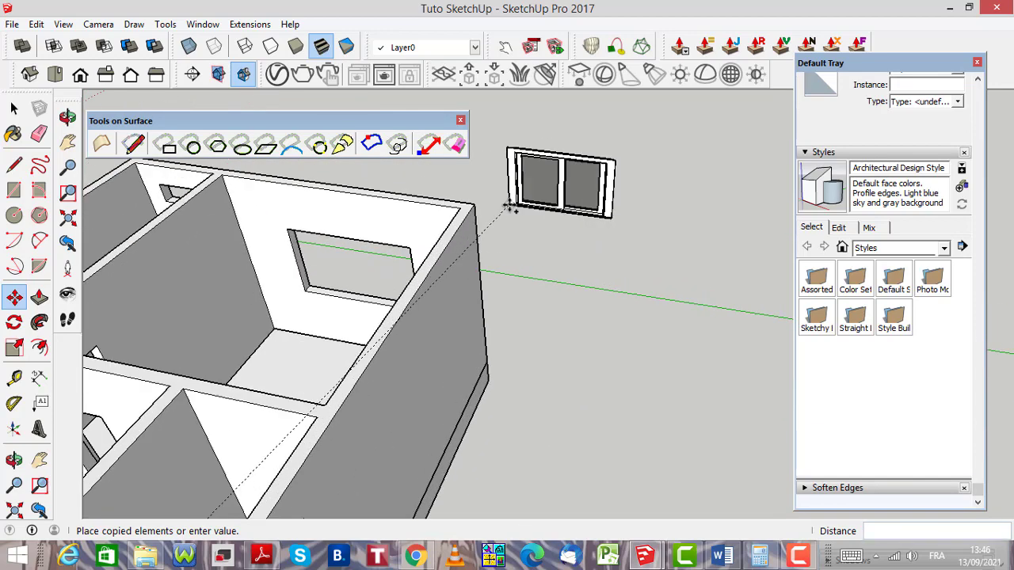
scroll(510, 208, up, 3)
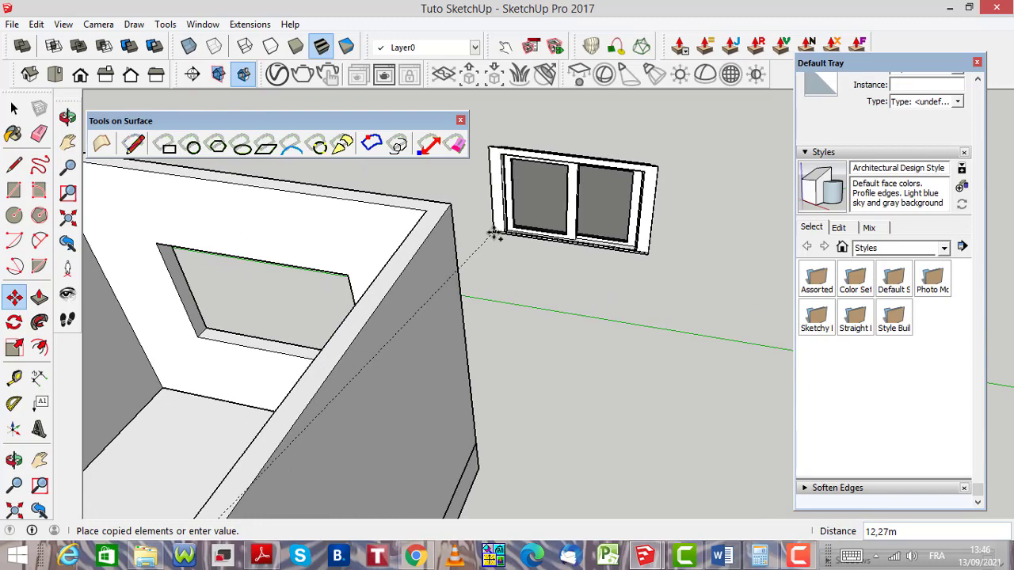
click(494, 234)
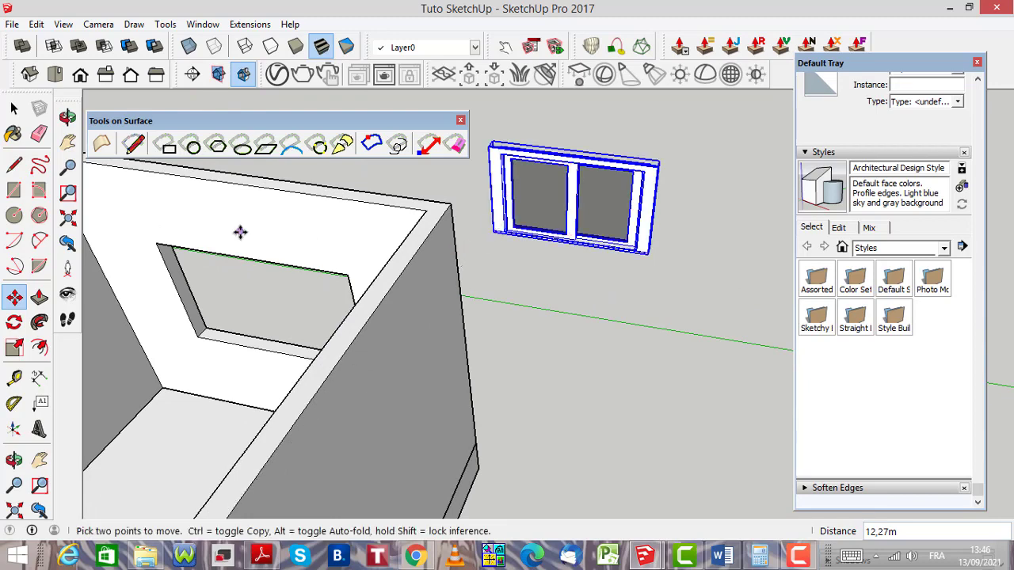
Rotate the copied window outside the house 180° about a vertical axis through the top of its frame
click(67, 117)
drag(335, 302, 346, 326)
drag(455, 325, 388, 362)
scroll(388, 363, up, 3)
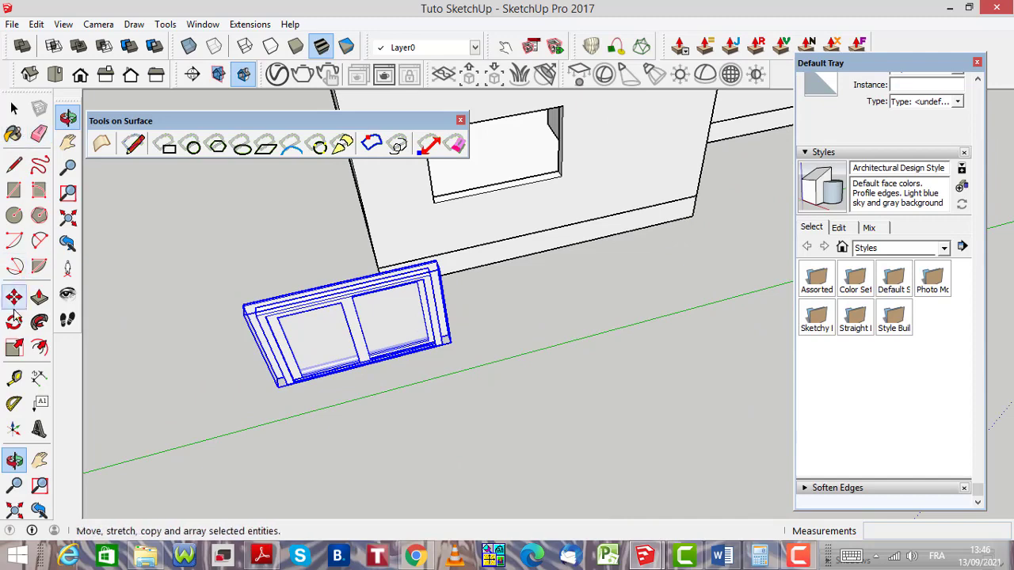
scroll(354, 327, up, 2)
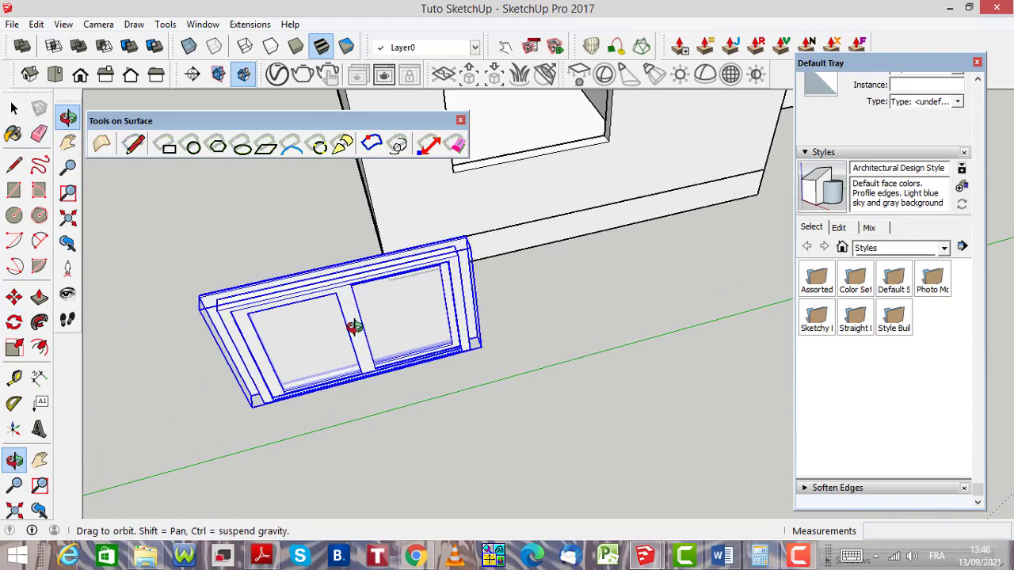
click(14, 321)
scroll(476, 263, up, 2)
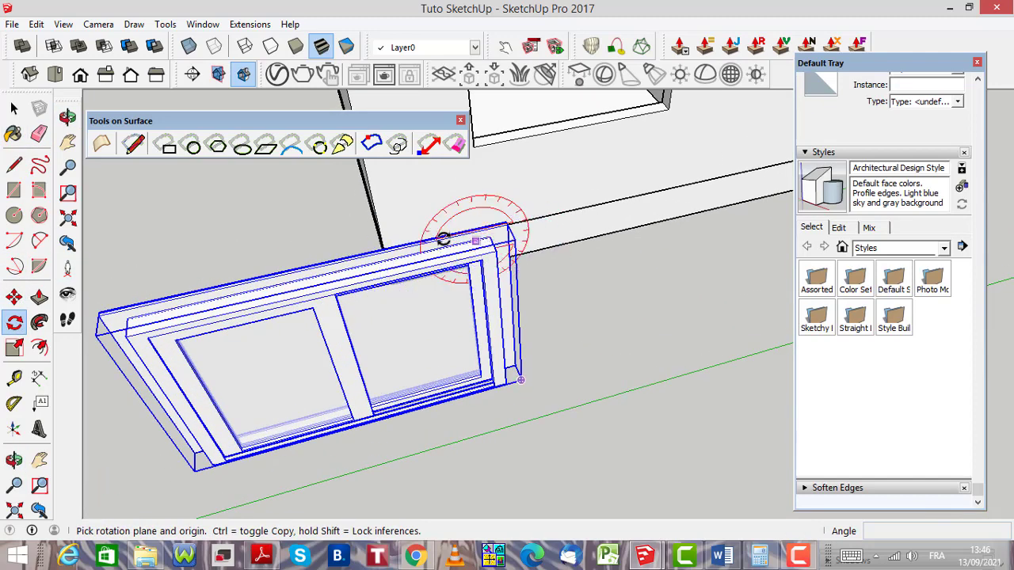
scroll(453, 253, up, 2)
scroll(528, 243, up, 2)
scroll(717, 273, down, 5)
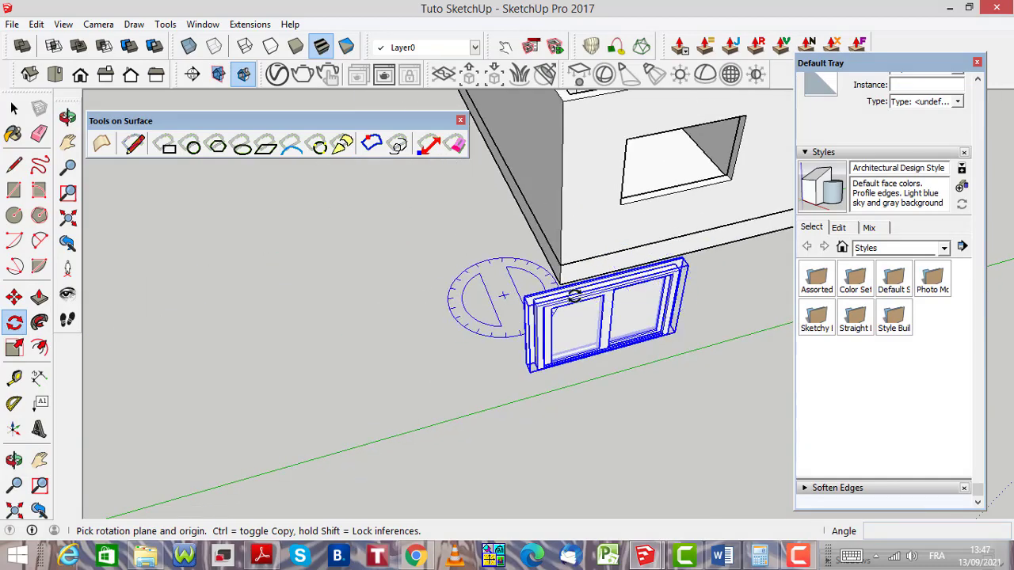
scroll(610, 306, up, 5)
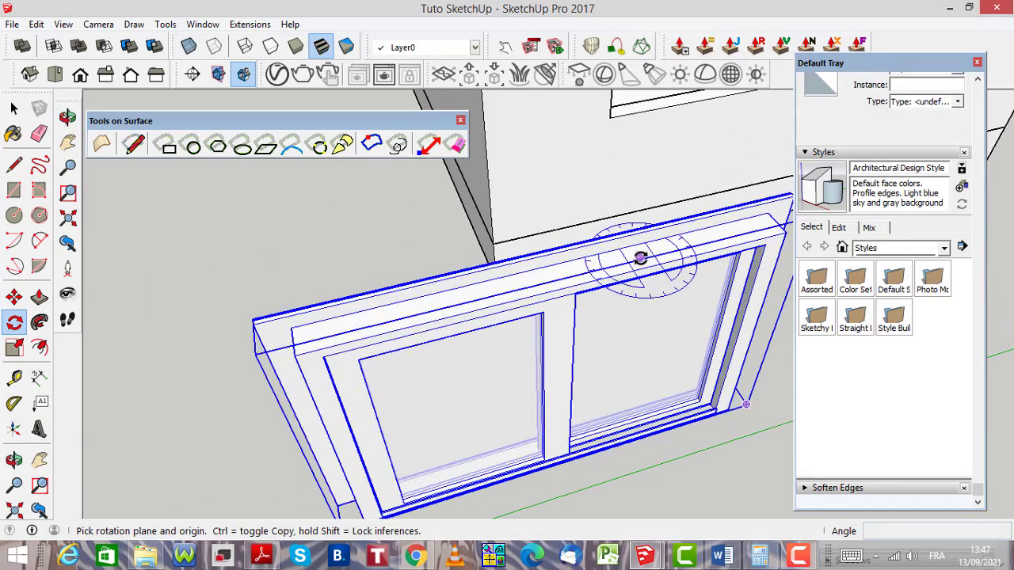
scroll(626, 265, up, 2)
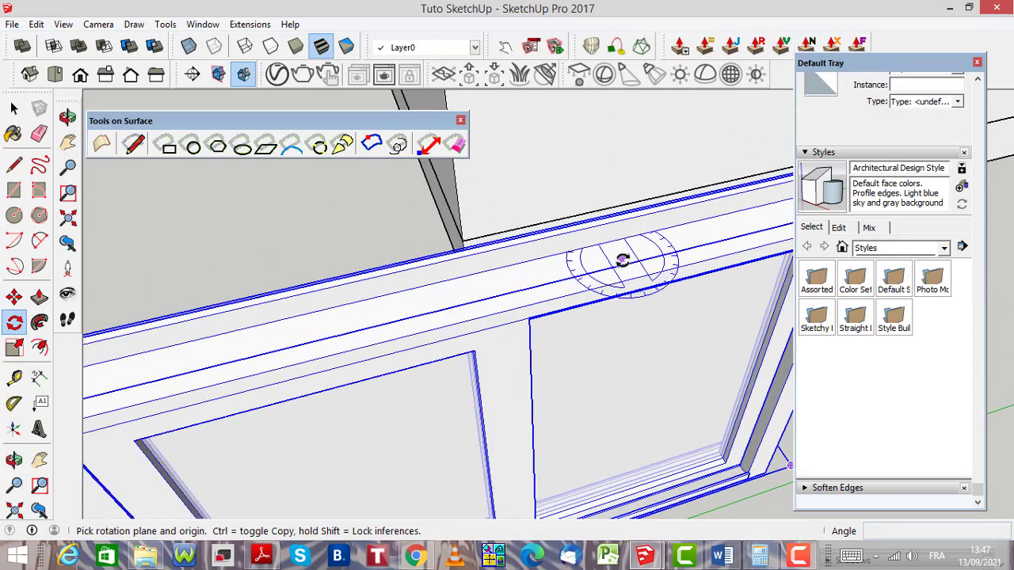
click(628, 255)
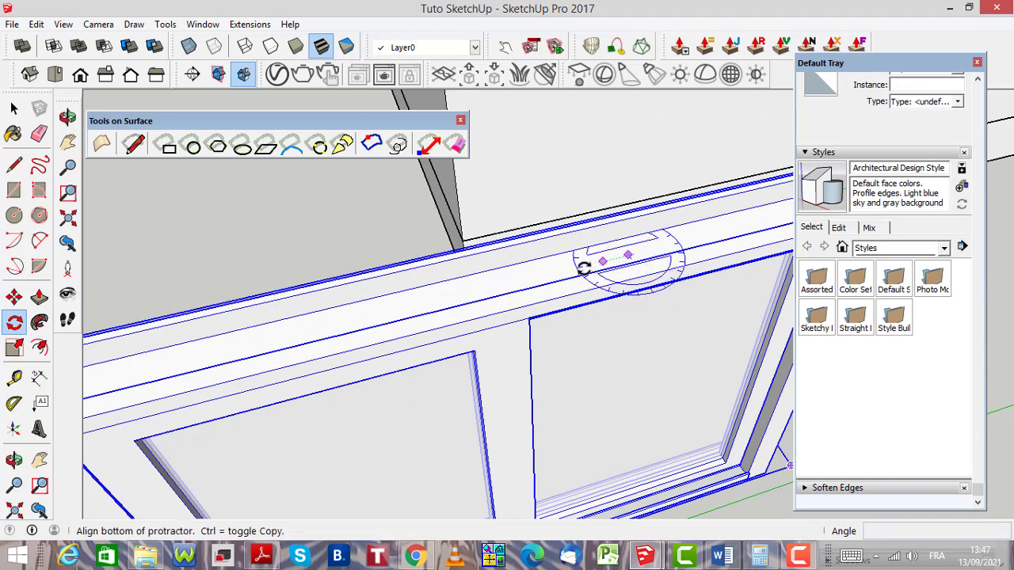
click(488, 289)
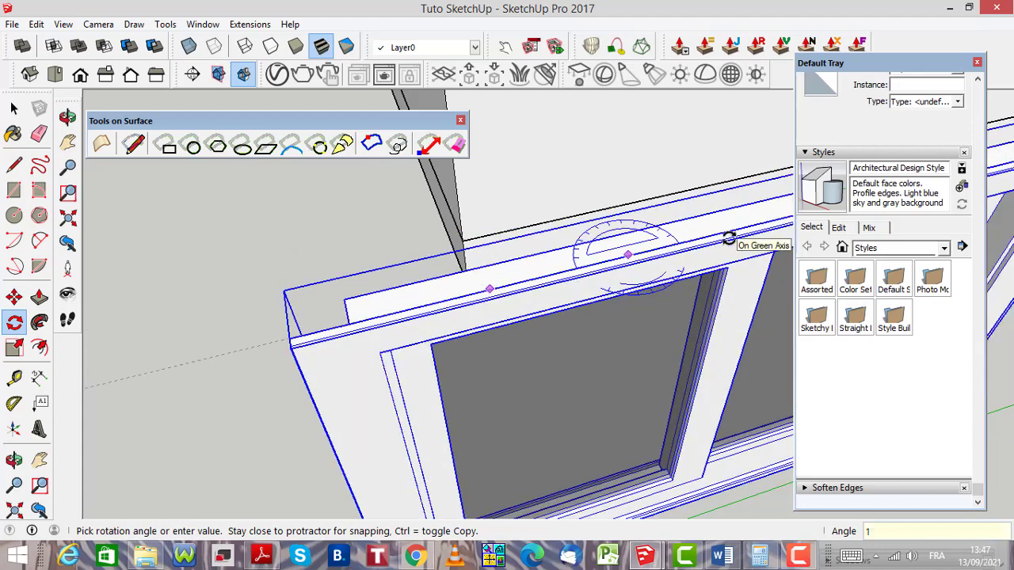
click(728, 239)
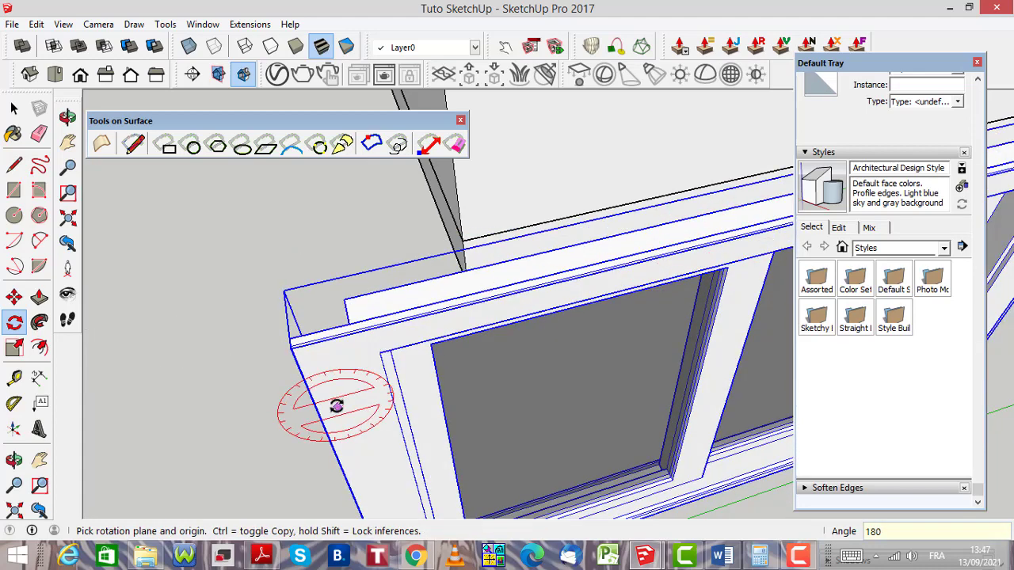
click(14, 109)
Move the rotated window by its outer lower-right corner to the lower-right corner of the nearby large rear-wall opening
scroll(243, 301, down, 6)
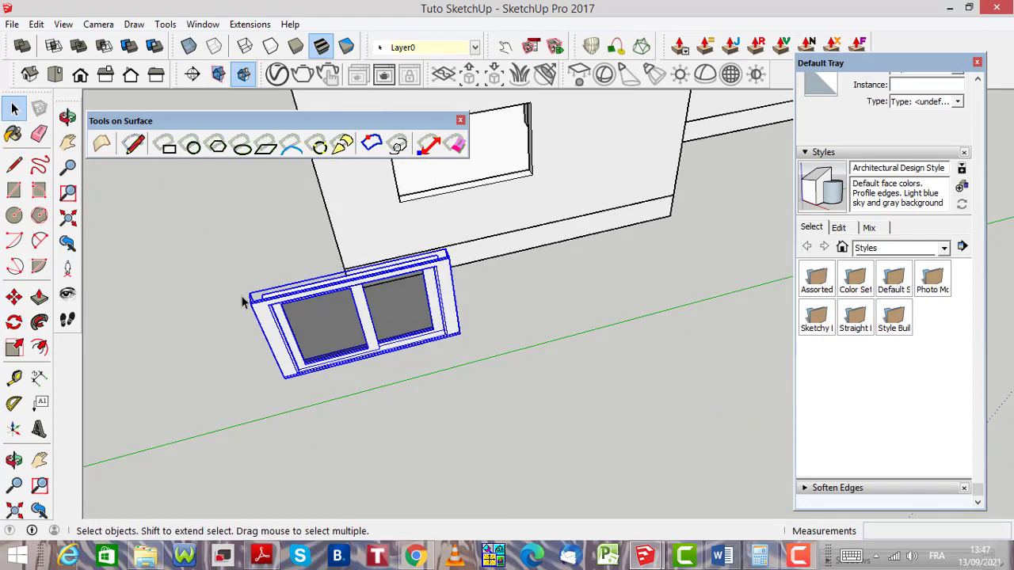
scroll(241, 285, up, 2)
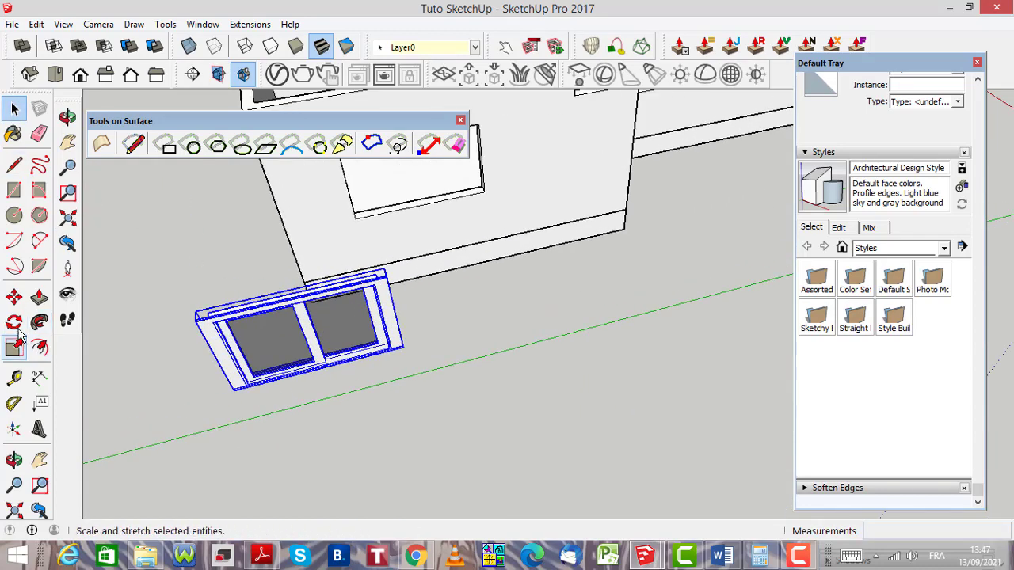
click(13, 296)
scroll(405, 342, up, 4)
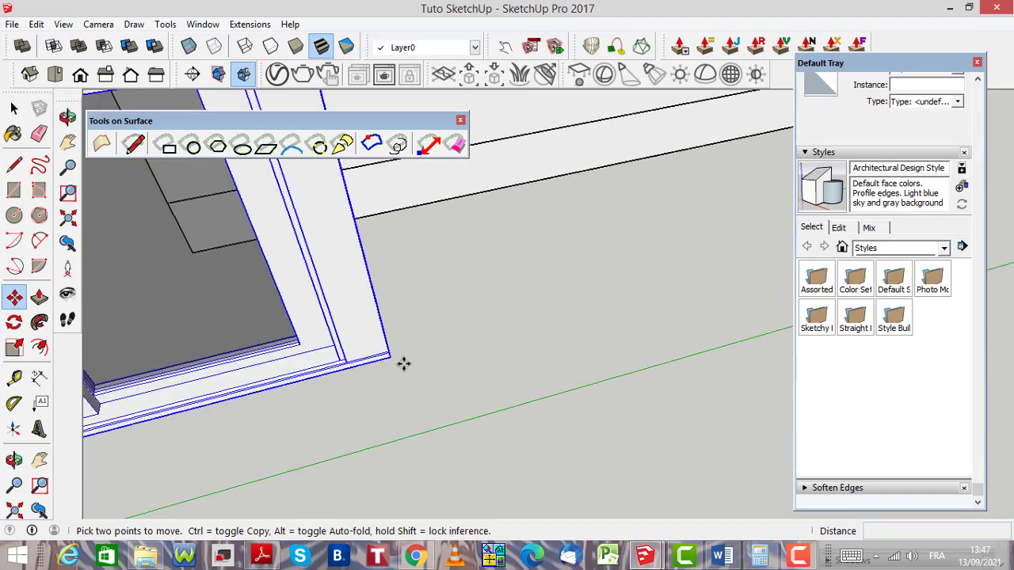
click(389, 358)
scroll(365, 414, down, 6)
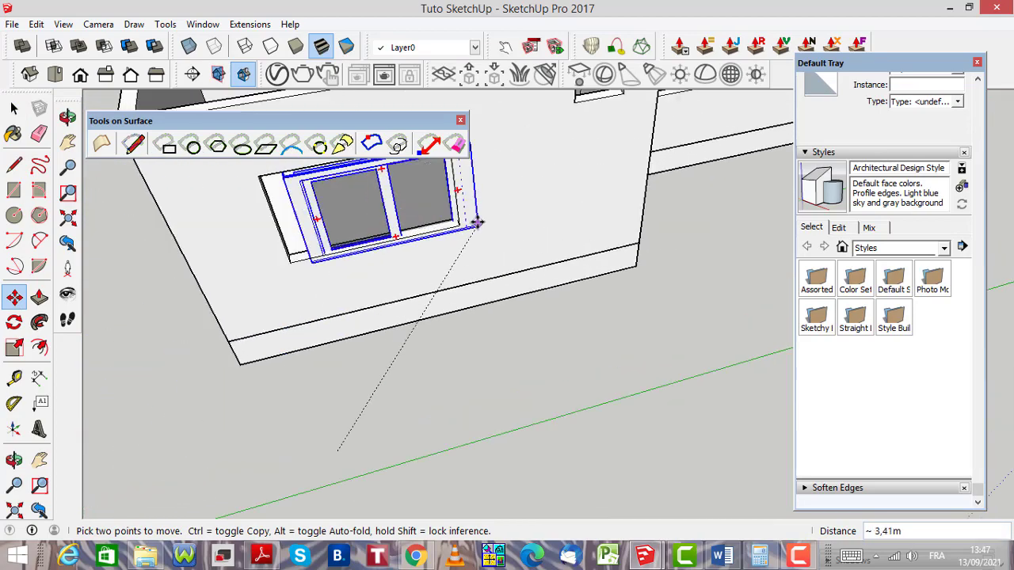
scroll(475, 224, up, 3)
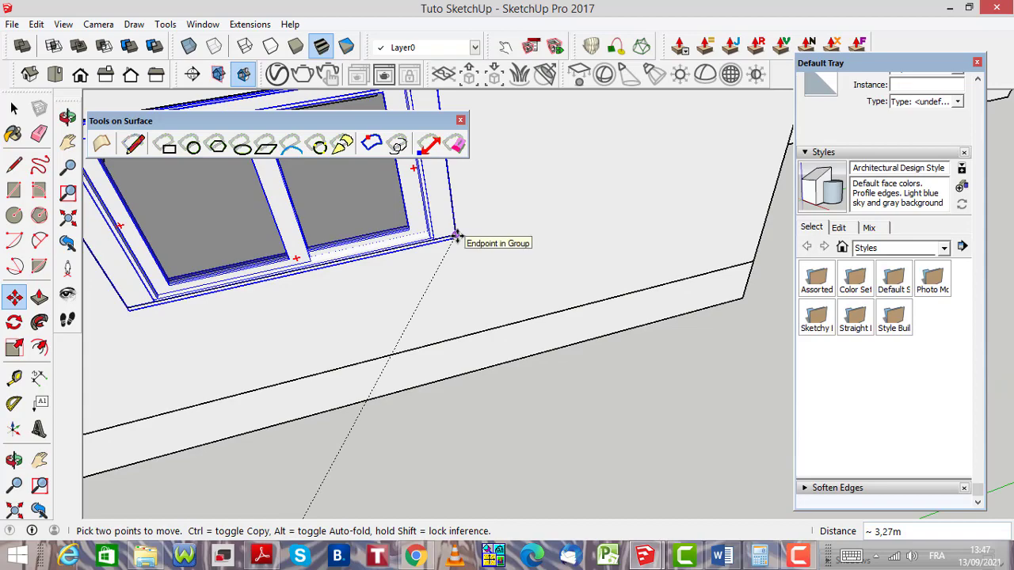
click(457, 236)
scroll(572, 320, down, 5)
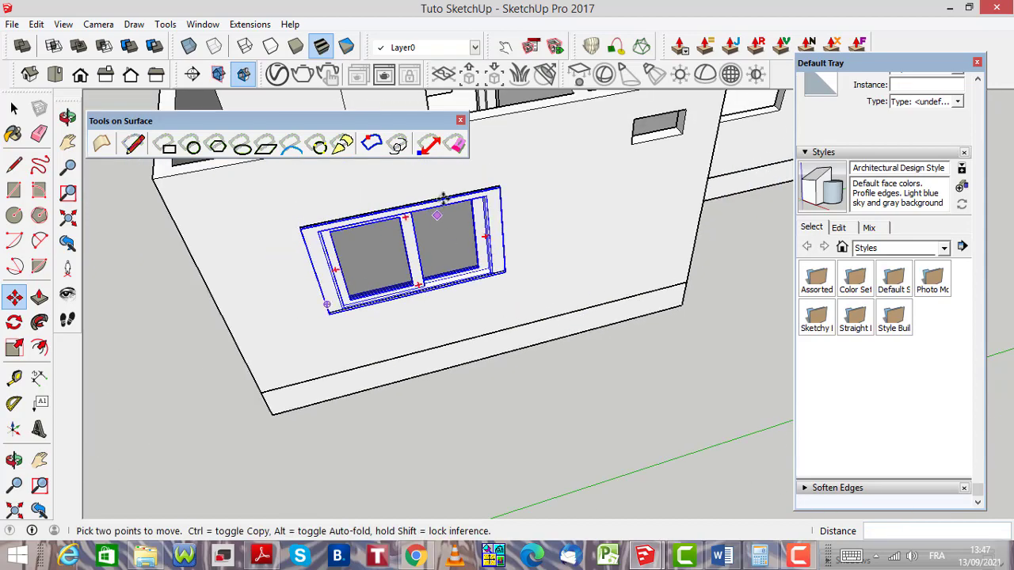
scroll(441, 205, up, 2)
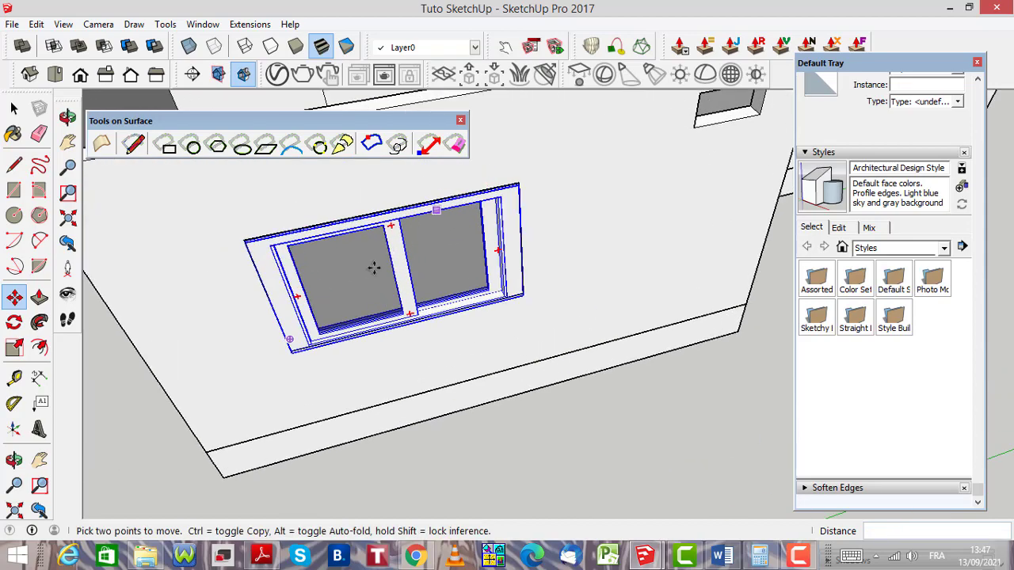
Check the rear window's fit in its opening with the X-ray display, then restore opaque faces
click(68, 118)
drag(328, 317, 376, 190)
scroll(468, 285, up, 3)
scroll(349, 331, down, 2)
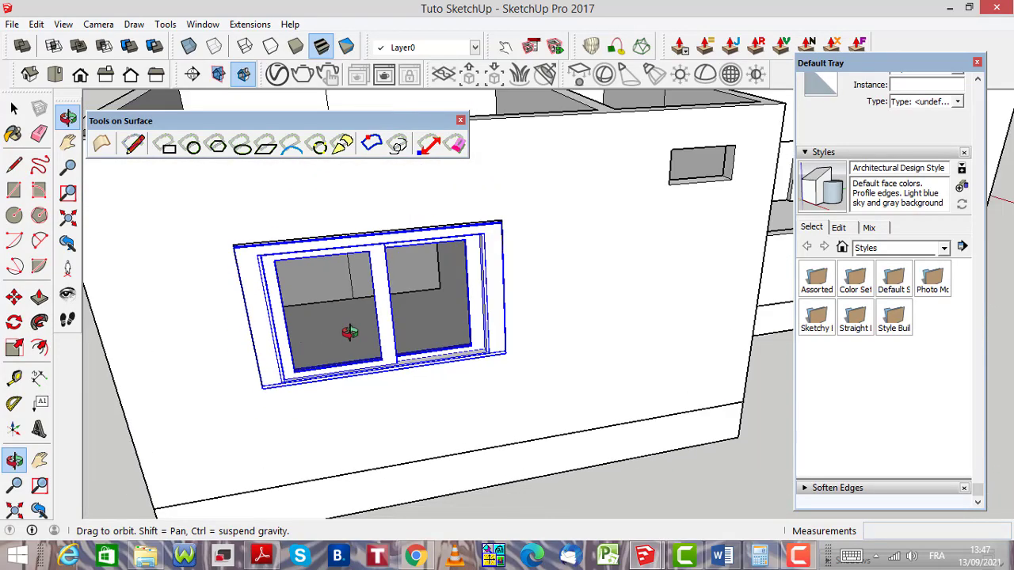
drag(518, 316, 389, 213)
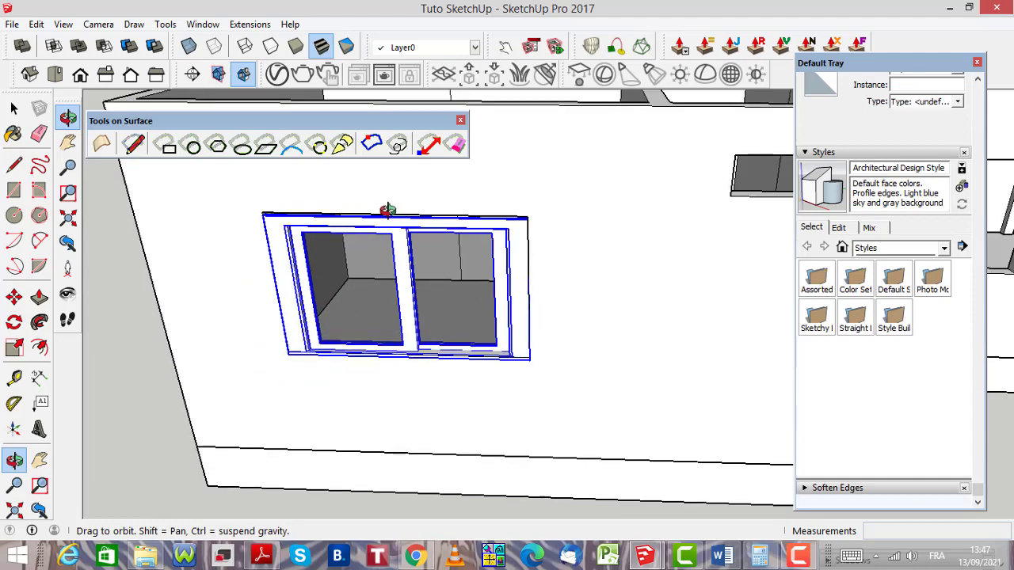
scroll(389, 213, up, 2)
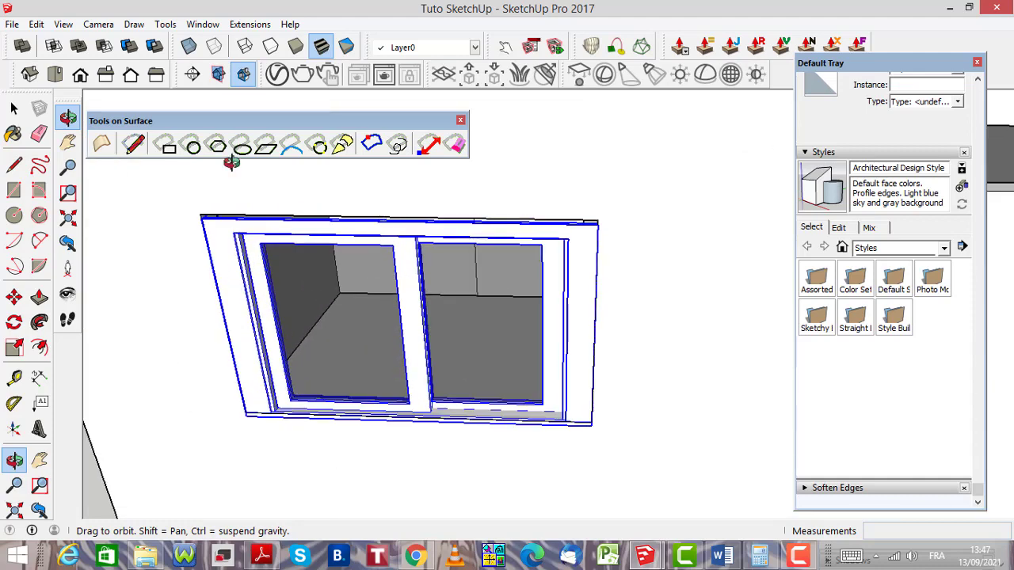
click(190, 47)
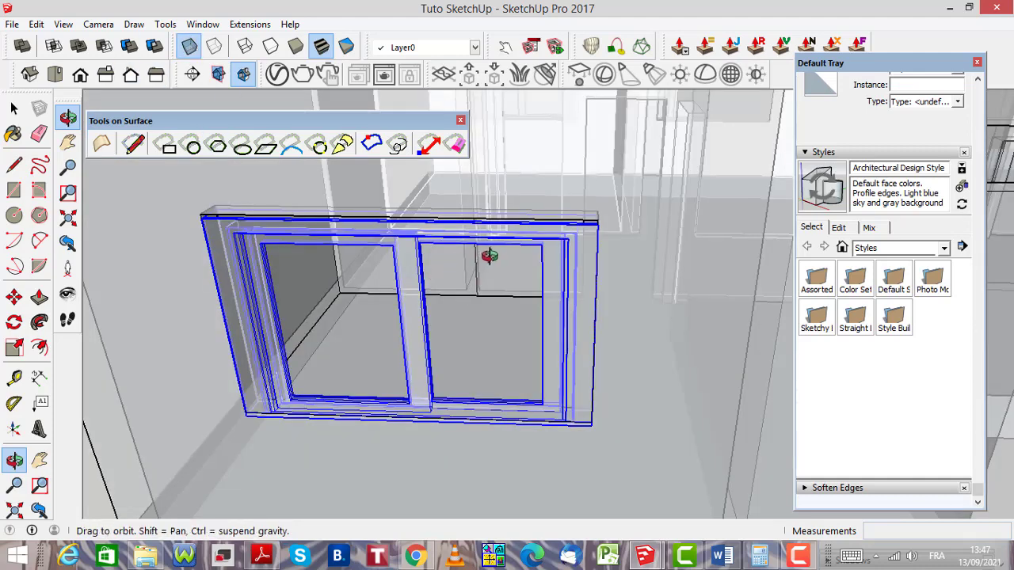
drag(461, 273, 514, 269)
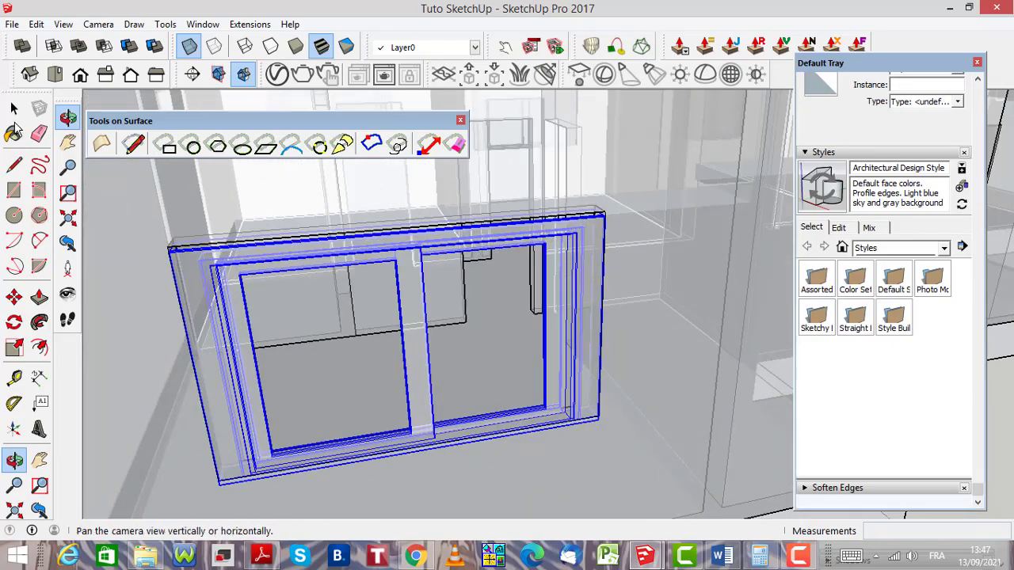
click(191, 49)
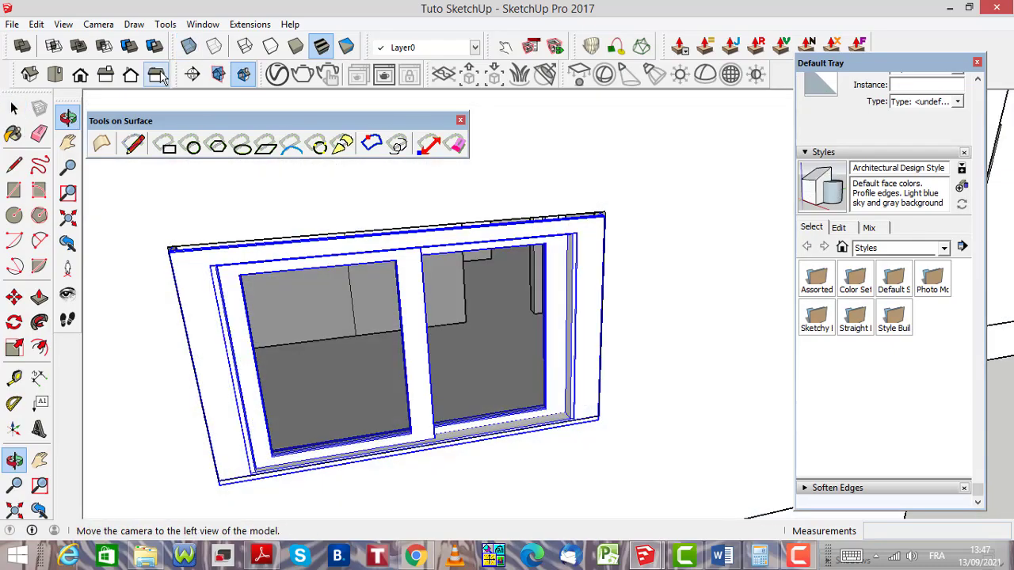
scroll(335, 289, down, 5)
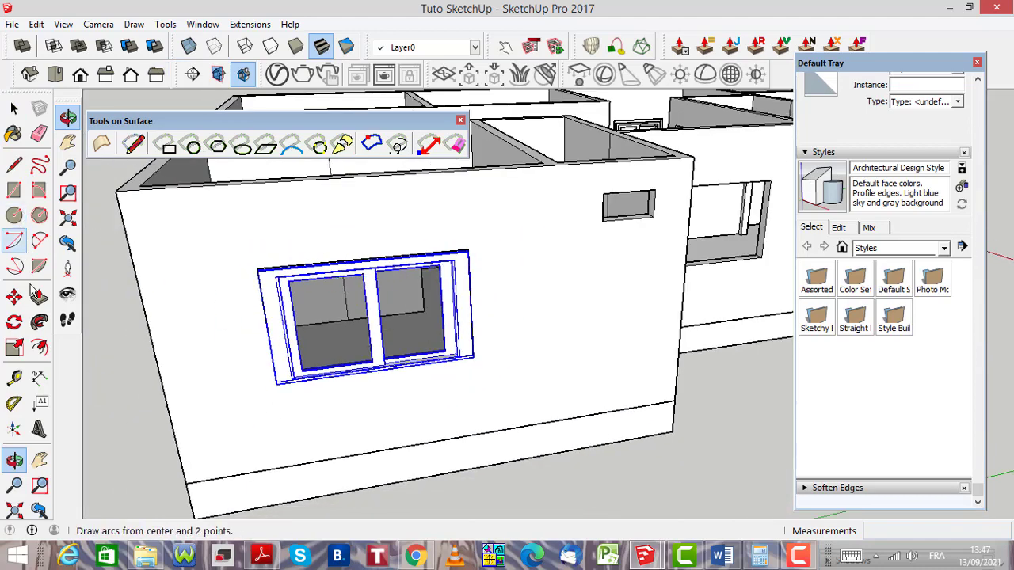
Copy the rear window by its lower-left corner about 5.39 m to the lower-left corner of the set-back wall's opening
click(14, 296)
scroll(321, 404, up, 5)
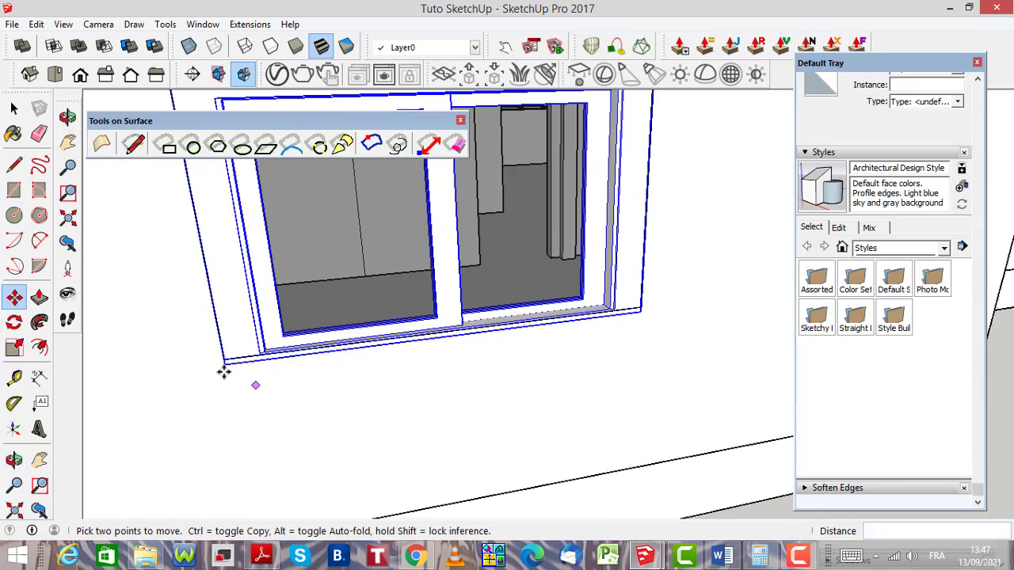
scroll(225, 364, up, 2)
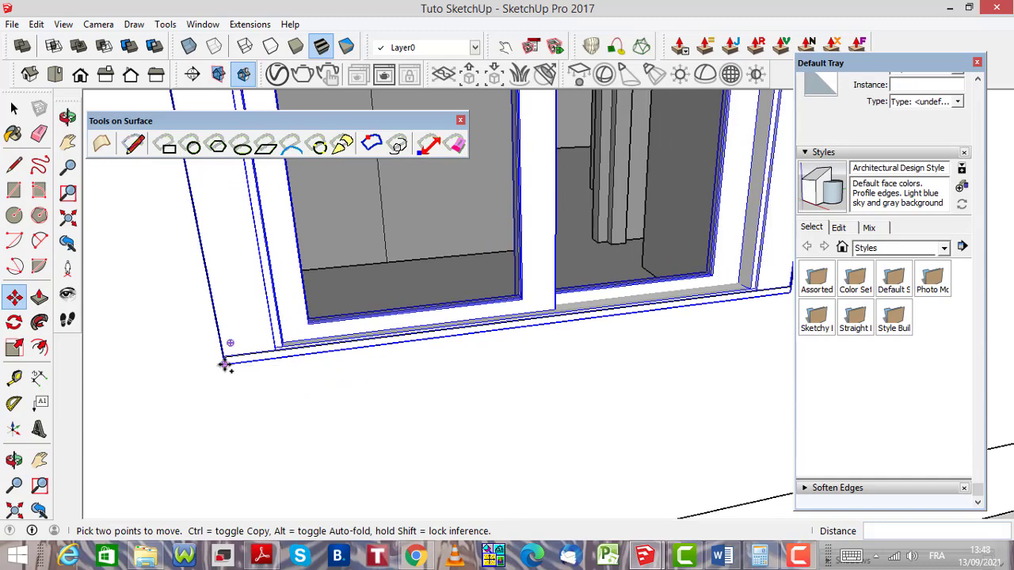
click(225, 365)
scroll(158, 378, down, 6)
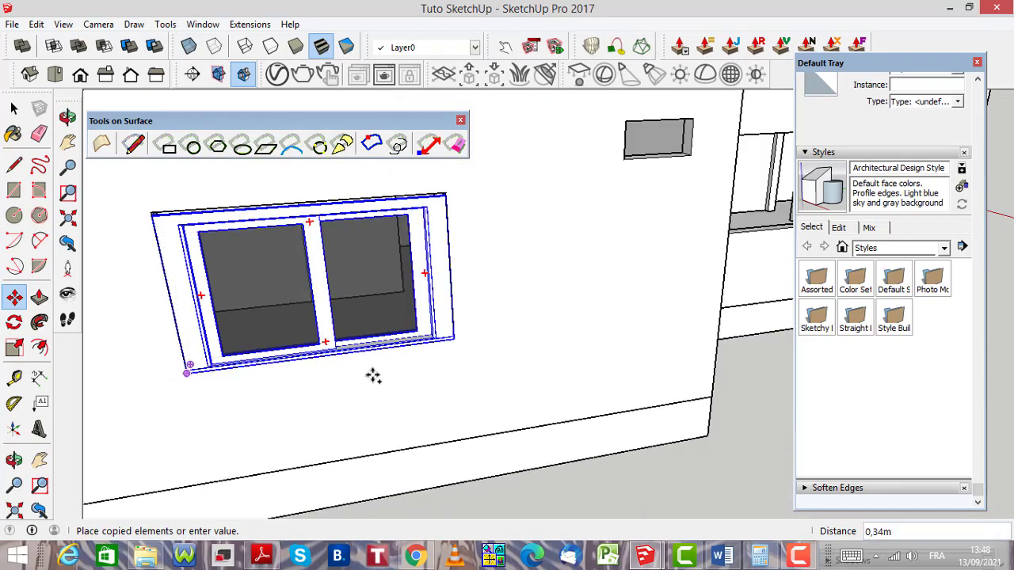
scroll(285, 355, down, 6)
scroll(658, 249, up, 6)
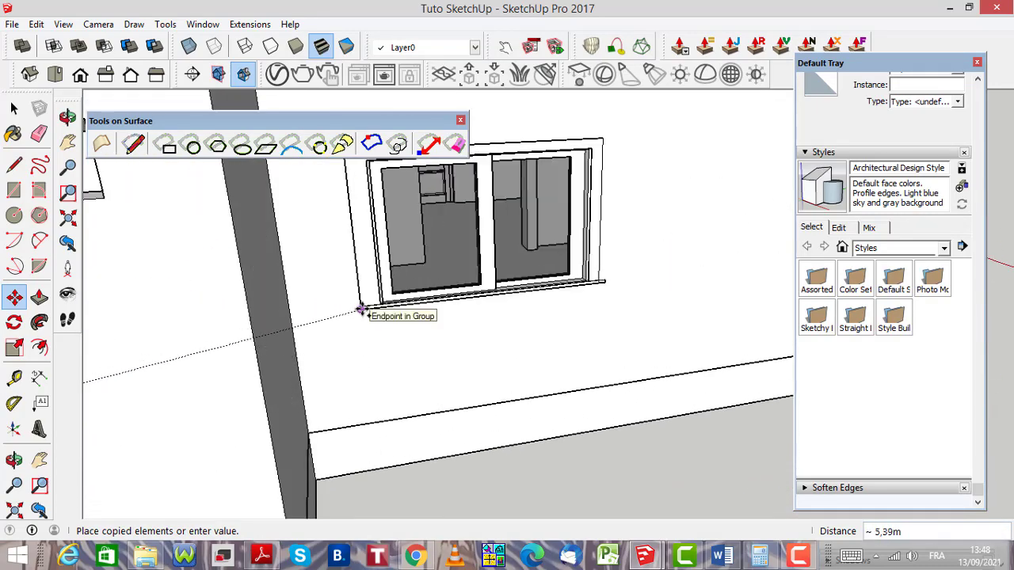
click(361, 310)
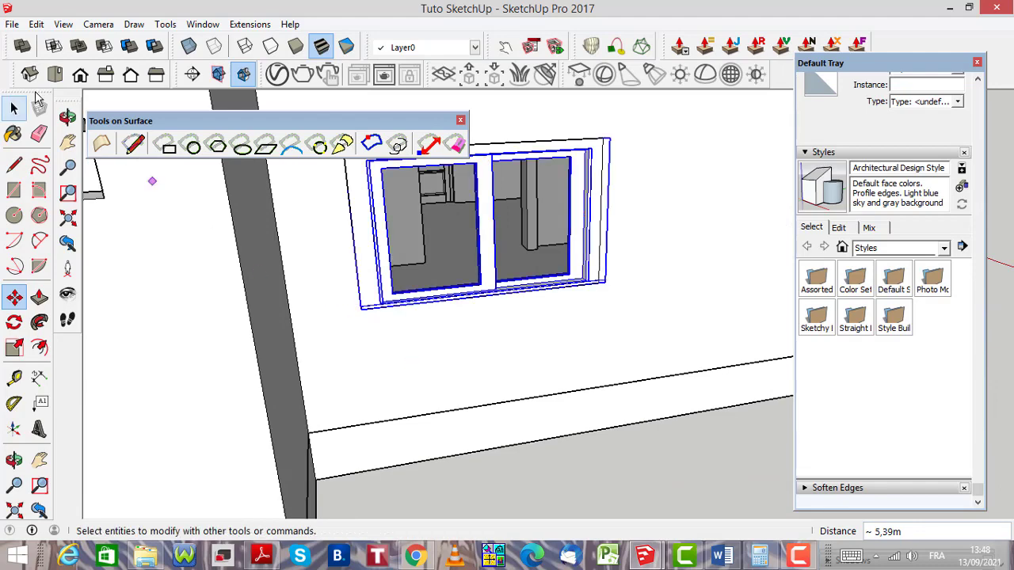
Check the second rear window's fit against its opening in X-ray display without scaling it, and restore opaque faces
click(191, 46)
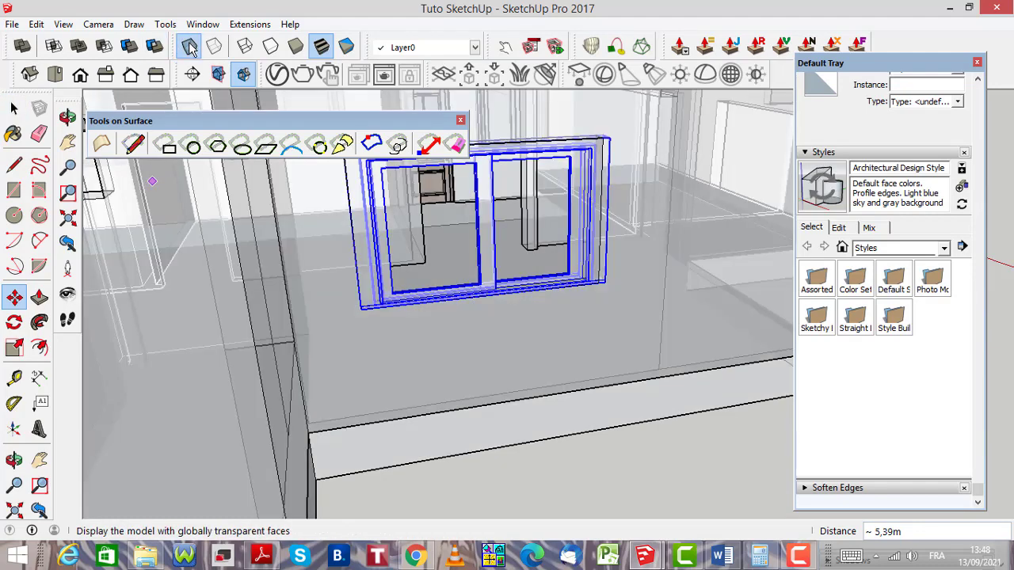
click(13, 347)
scroll(623, 155, up, 5)
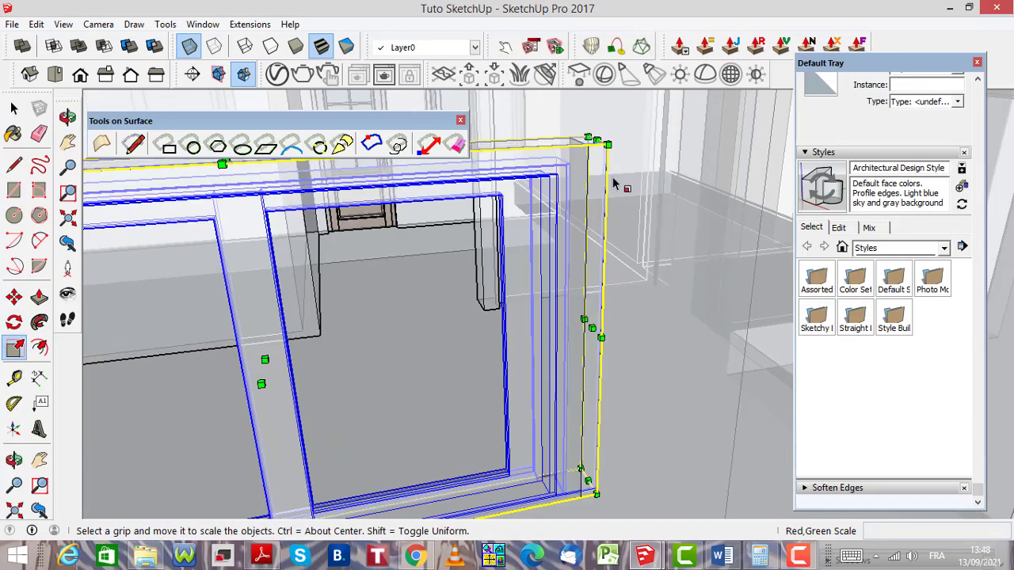
scroll(564, 238, down, 8)
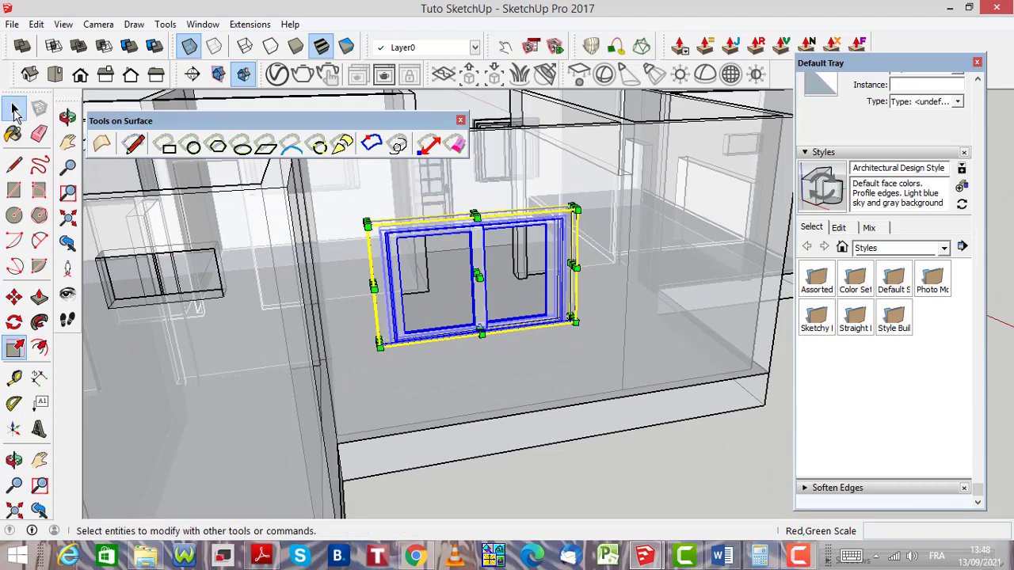
click(14, 110)
click(189, 46)
middle_drag(512, 353, 491, 317)
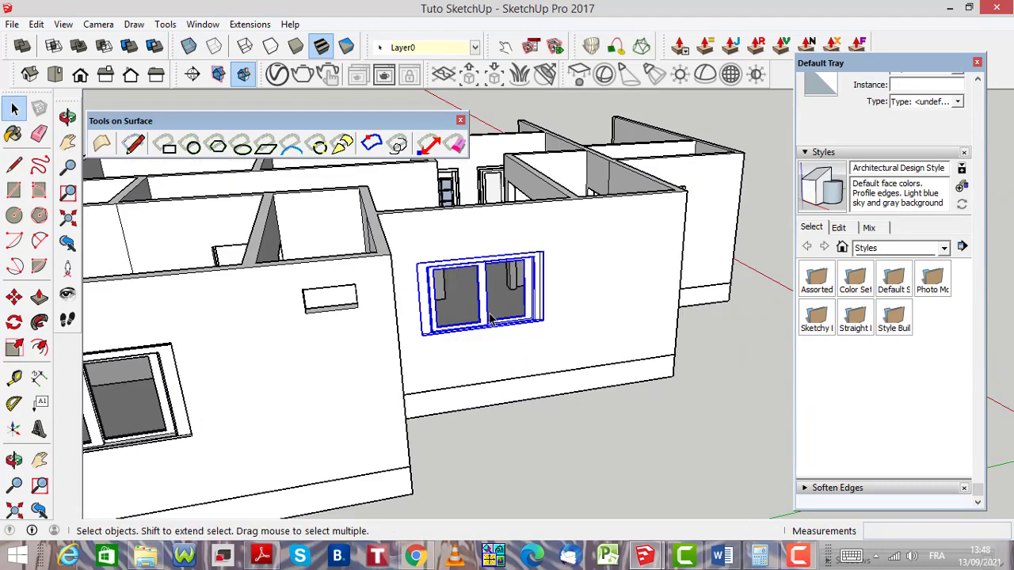
scroll(491, 317, down, 4)
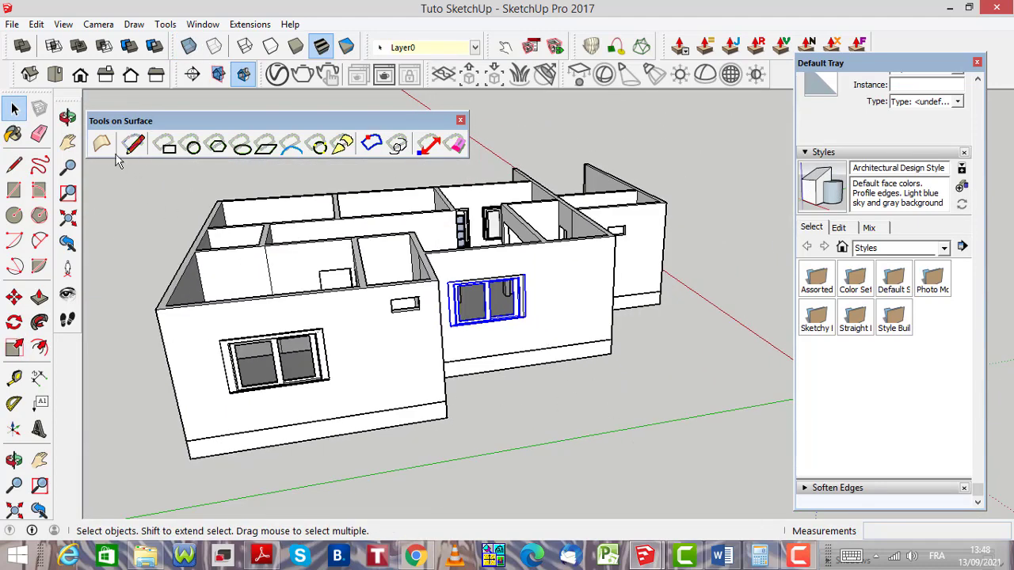
Copy the two-pane sliding window from the PORTE+D'ENTRÉE+NATIV+3 model for the house's side-wall opening
click(67, 117)
drag(577, 356, 525, 316)
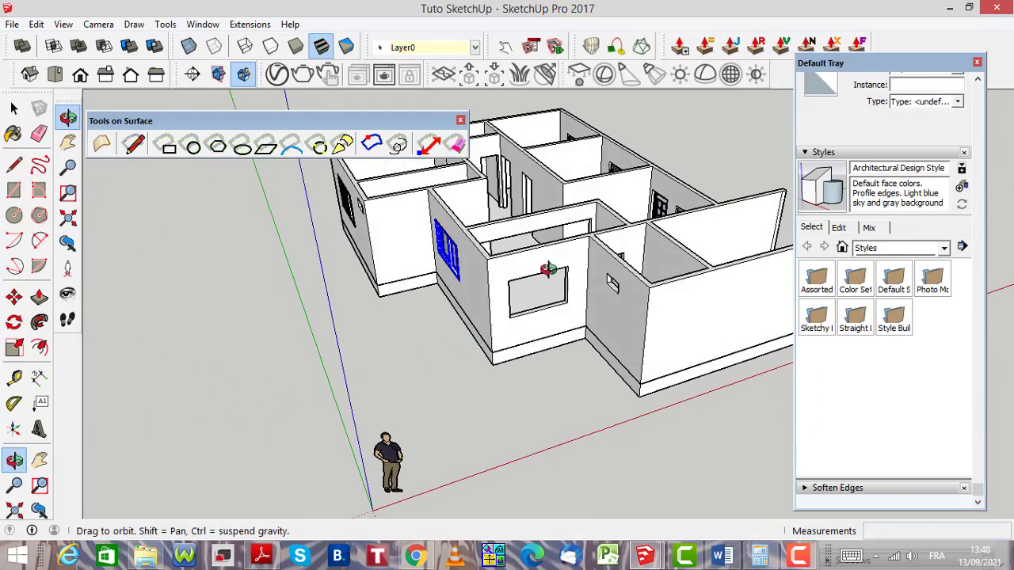
scroll(548, 270, up, 3)
drag(600, 312, 512, 321)
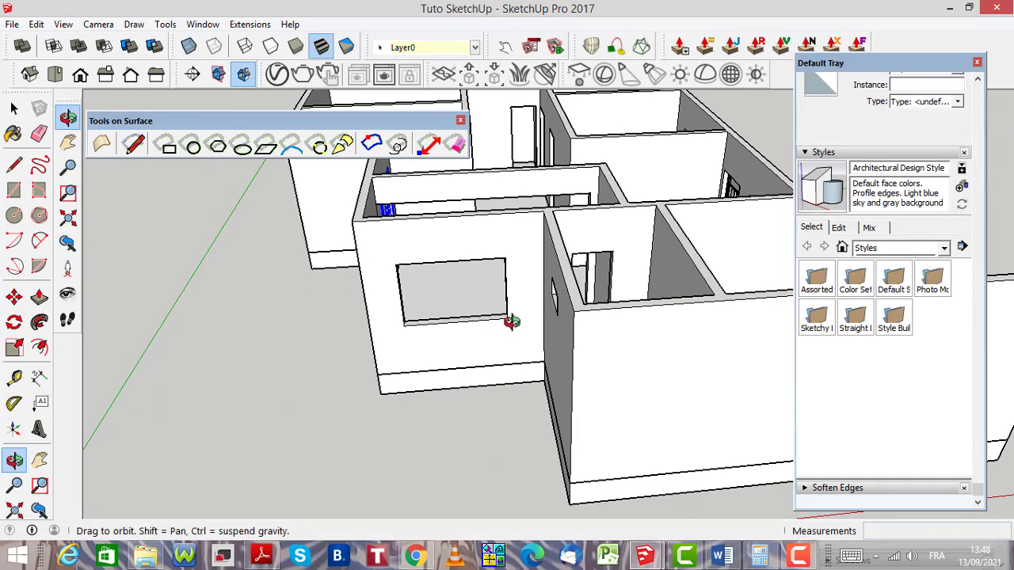
scroll(539, 319, up, 3)
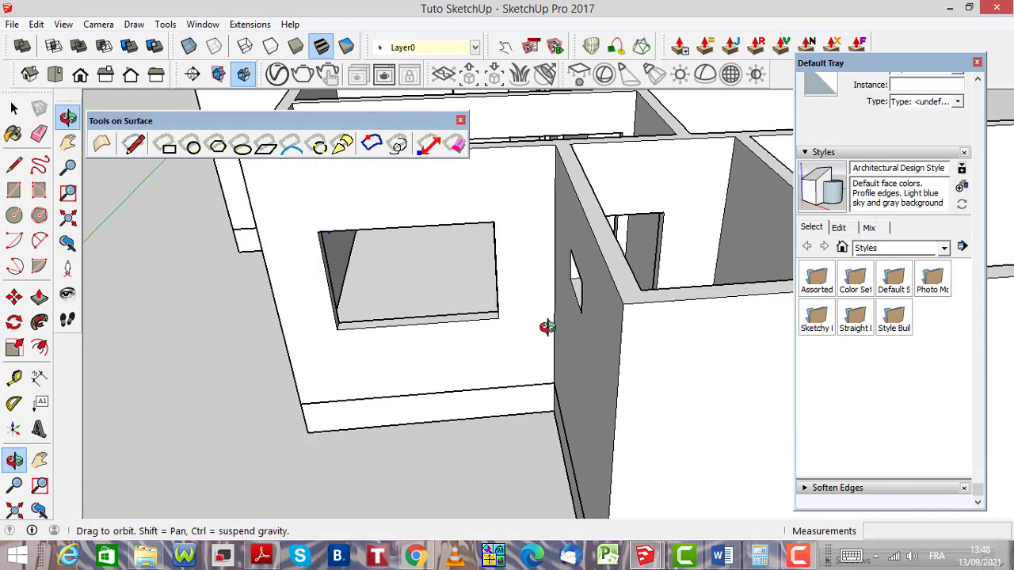
scroll(543, 328, down, 1)
scroll(540, 363, down, 3)
drag(540, 363, 536, 384)
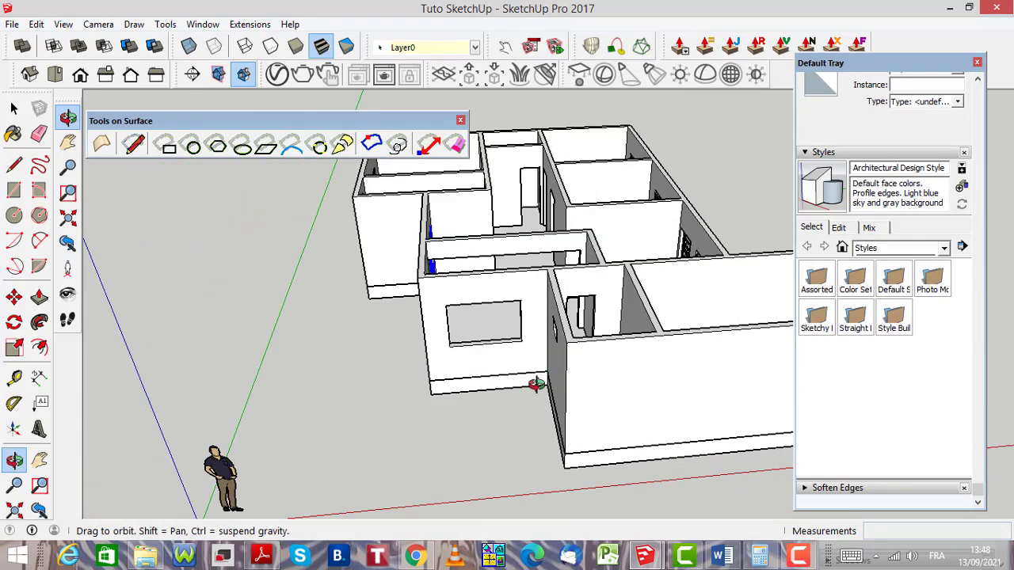
scroll(537, 405, up, 2)
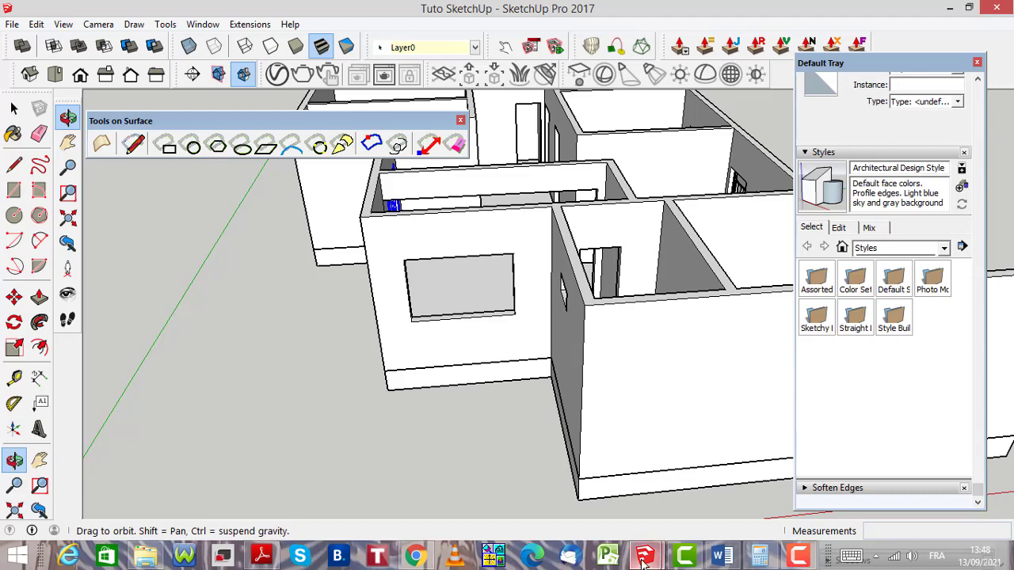
mouse_move(644, 560)
click(733, 492)
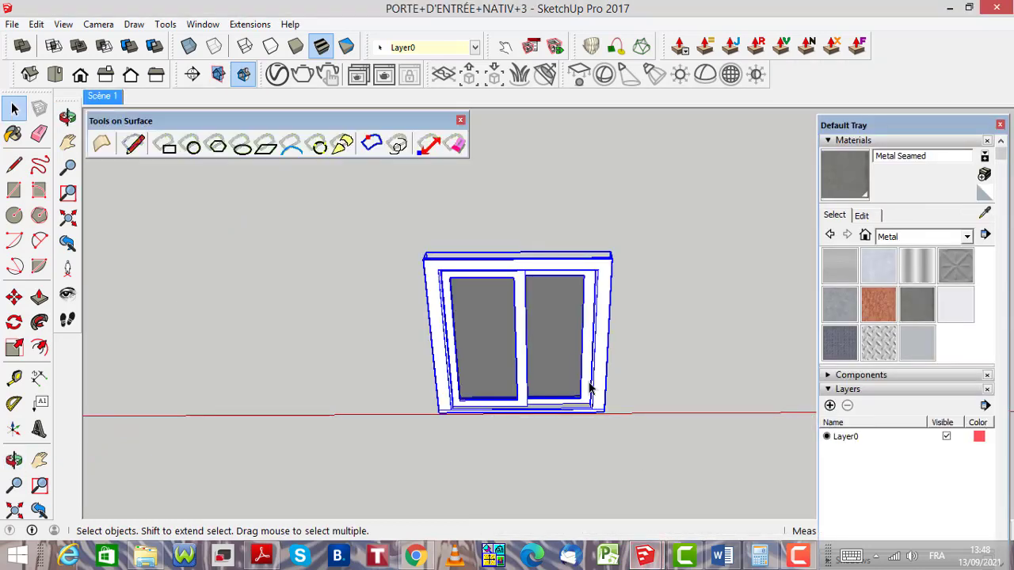
click(37, 24)
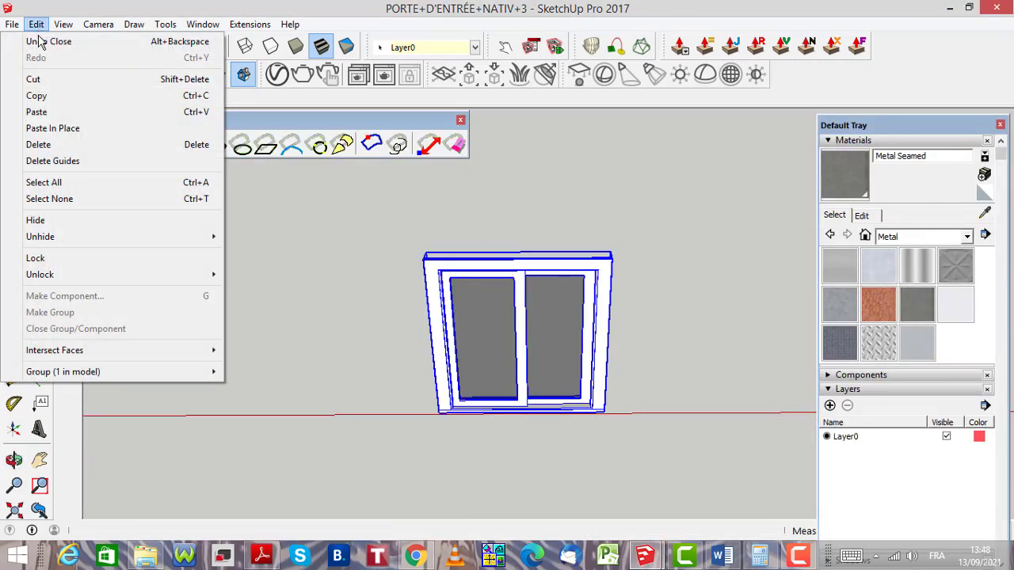
click(54, 102)
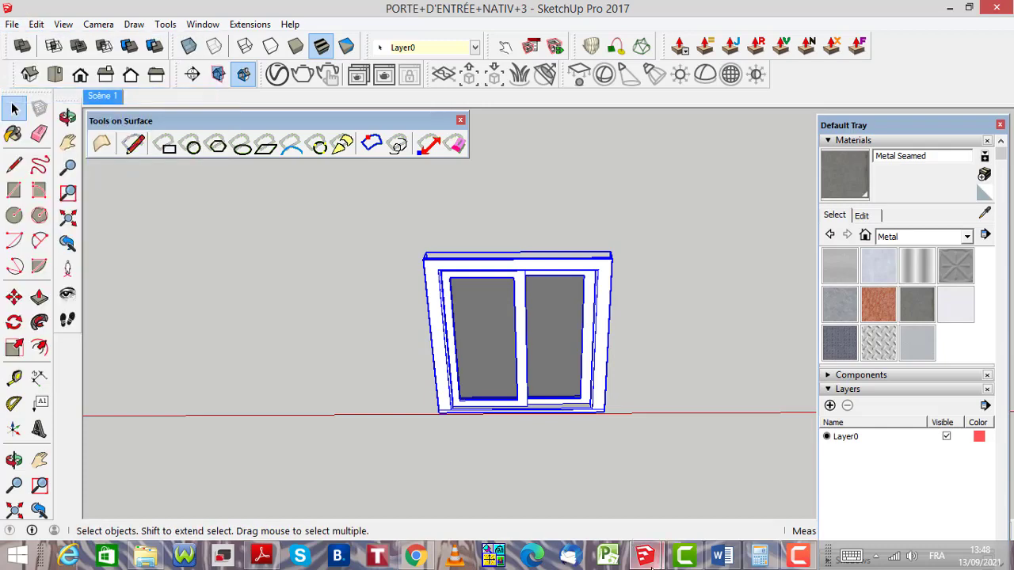
Paste the sliding window into the Tuto SketchUp house with its lower-left corner on the large side-wall opening's lower-left corner
mouse_move(644, 562)
click(539, 492)
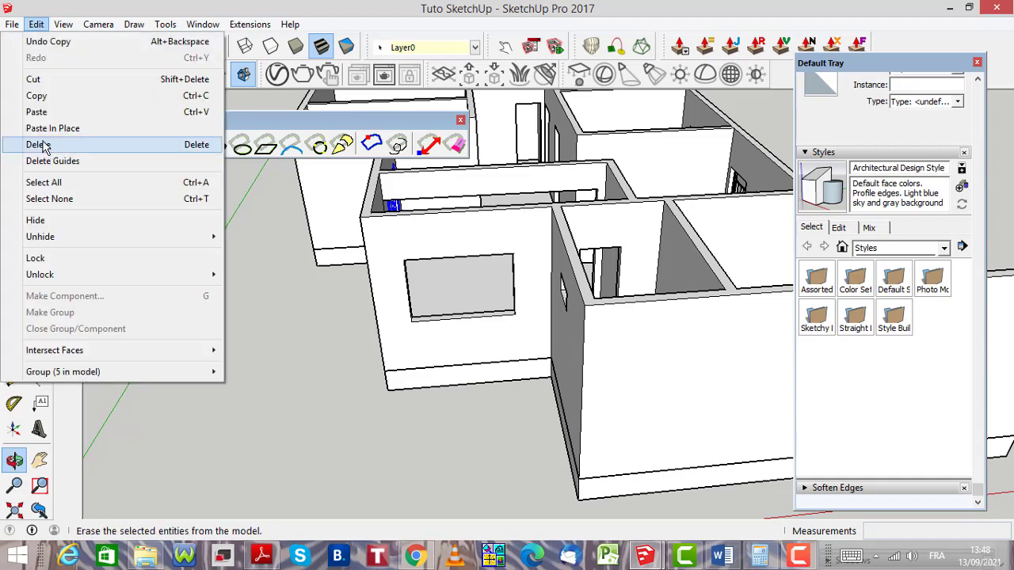
click(37, 106)
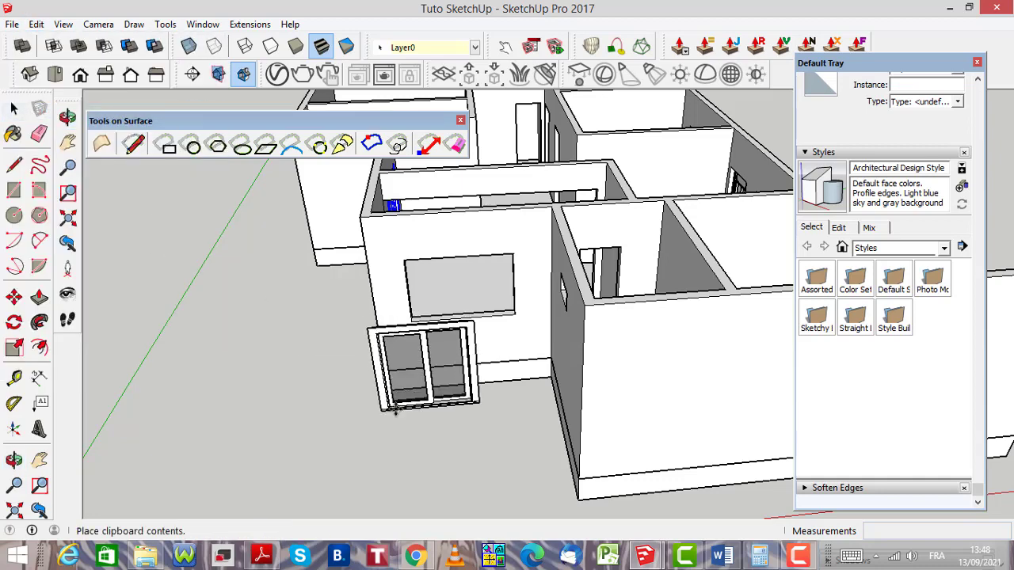
scroll(404, 317, up, 2)
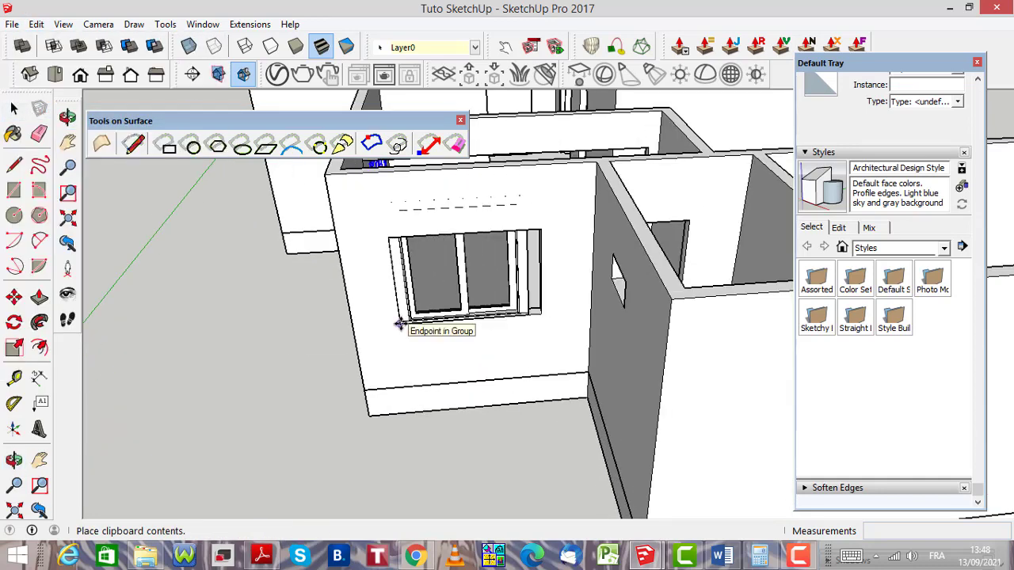
click(398, 325)
key(m)
scroll(536, 240, up, 2)
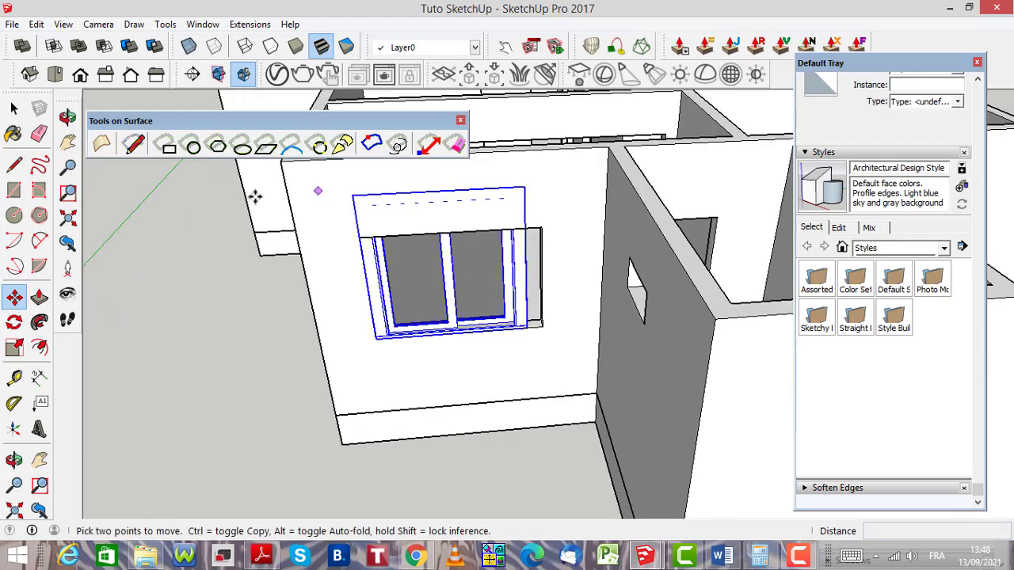
Show the model in X-ray and scale the pasted window's height down to the upper edge of the wall opening
click(15, 349)
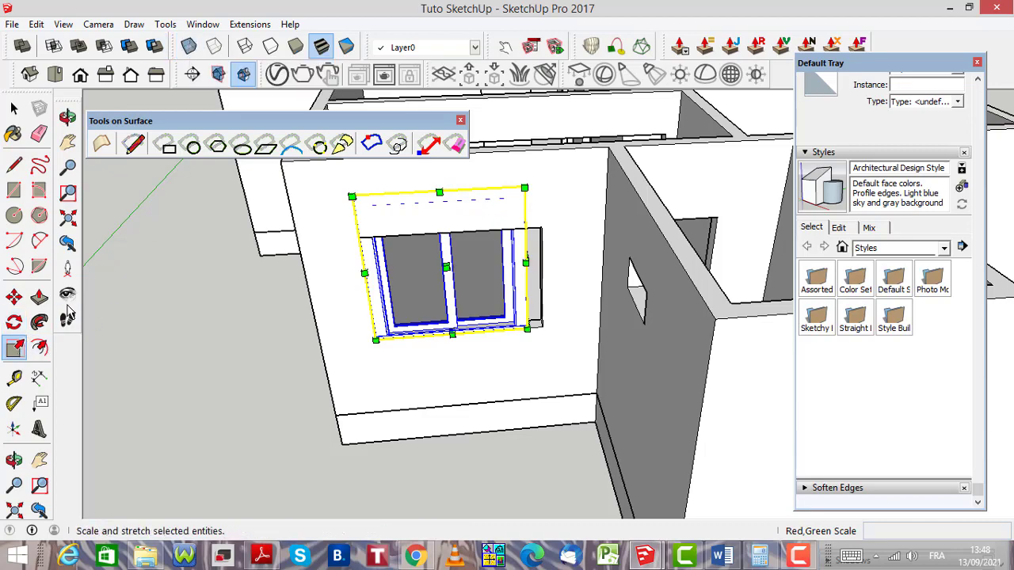
click(188, 46)
scroll(467, 234, up, 2)
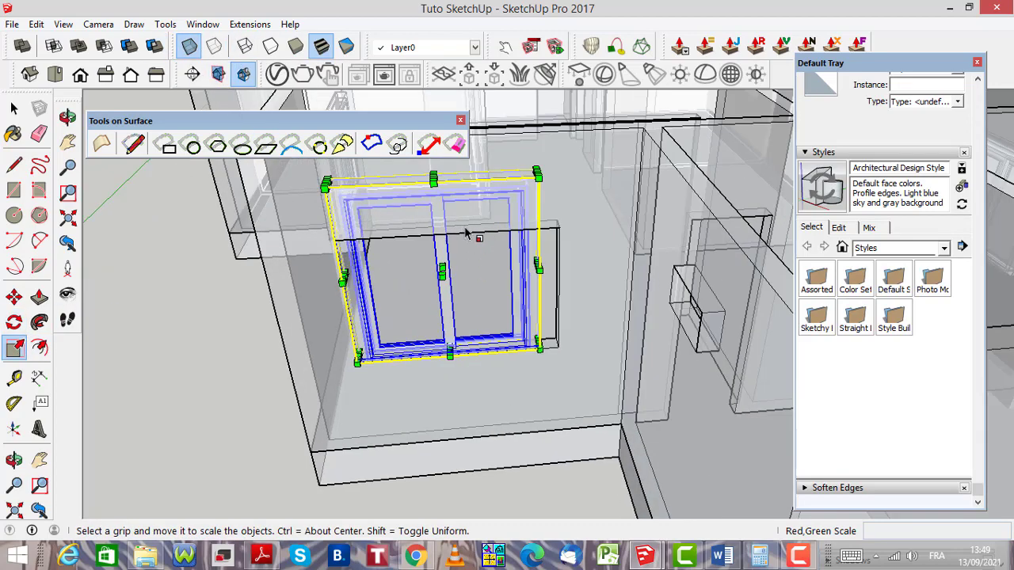
scroll(489, 287, up, 2)
scroll(459, 191, down, 2)
scroll(453, 193, up, 3)
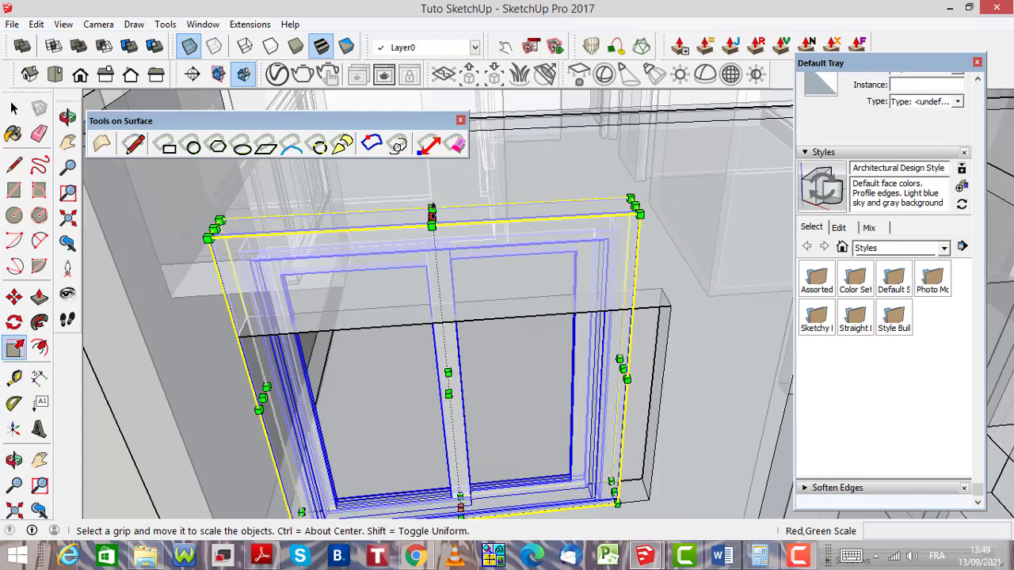
drag(432, 212, 421, 289)
Stretch the window's width to the far side edge of the wall opening, then restore opaque faces
middle_drag(420, 288, 580, 381)
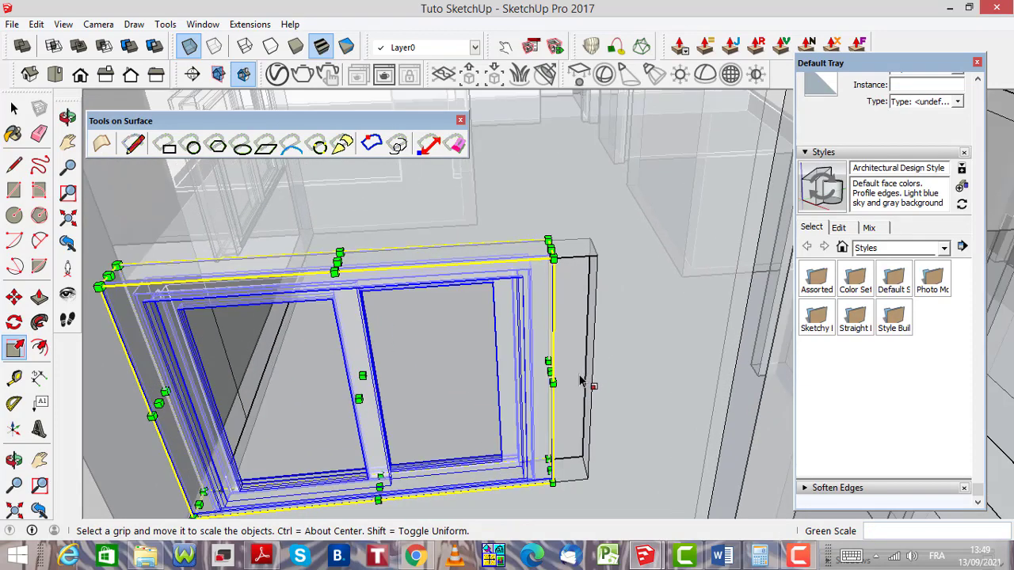
scroll(580, 381, up, 4)
drag(499, 369, 605, 369)
scroll(670, 294, down, 6)
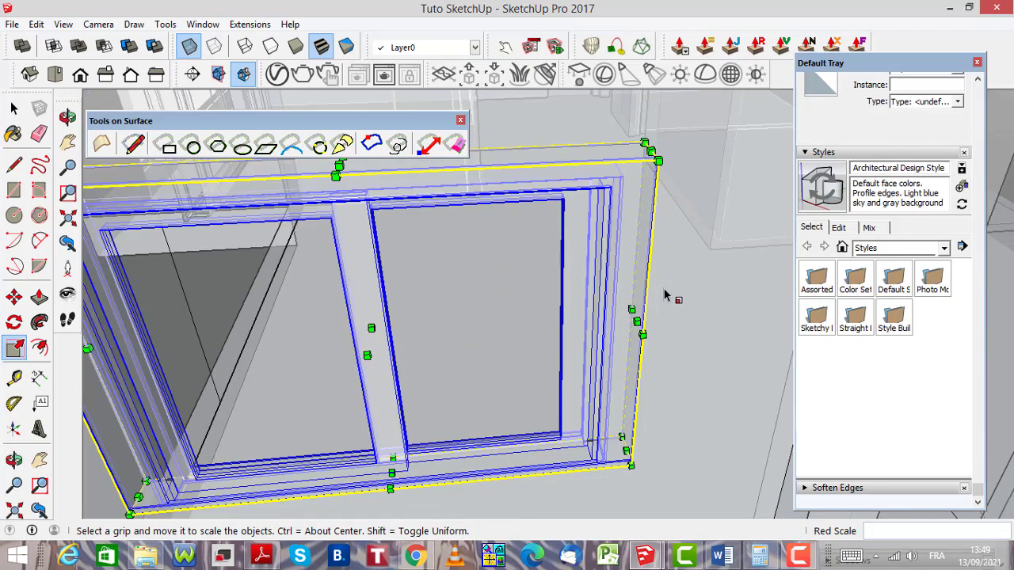
scroll(649, 304, down, 1)
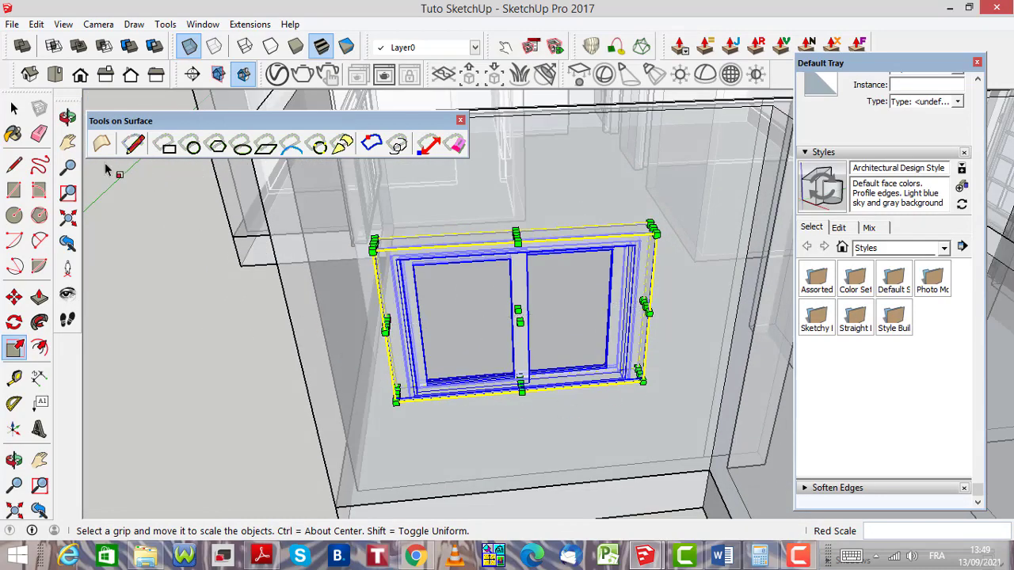
key(space)
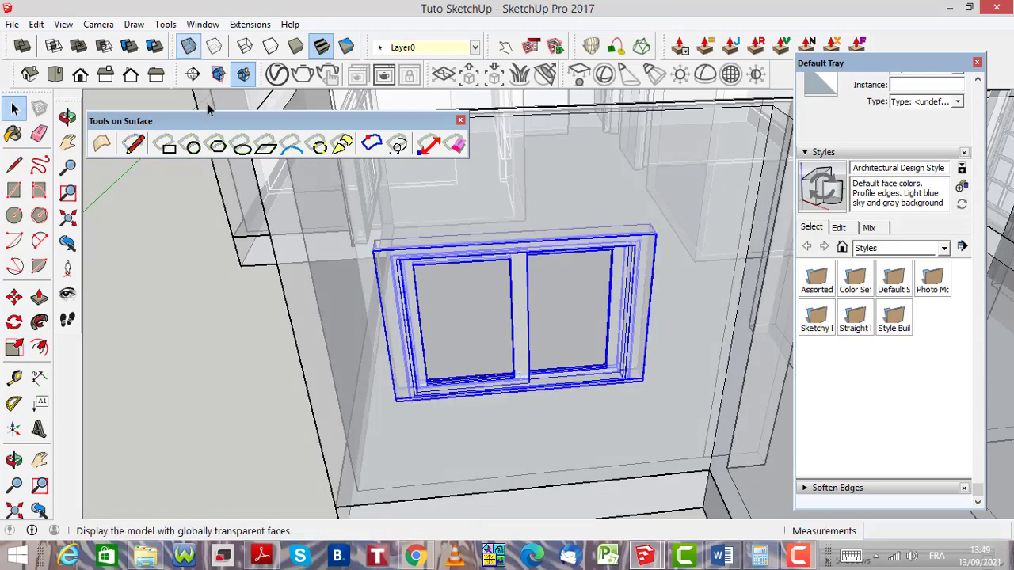
click(188, 47)
scroll(352, 348, down, 4)
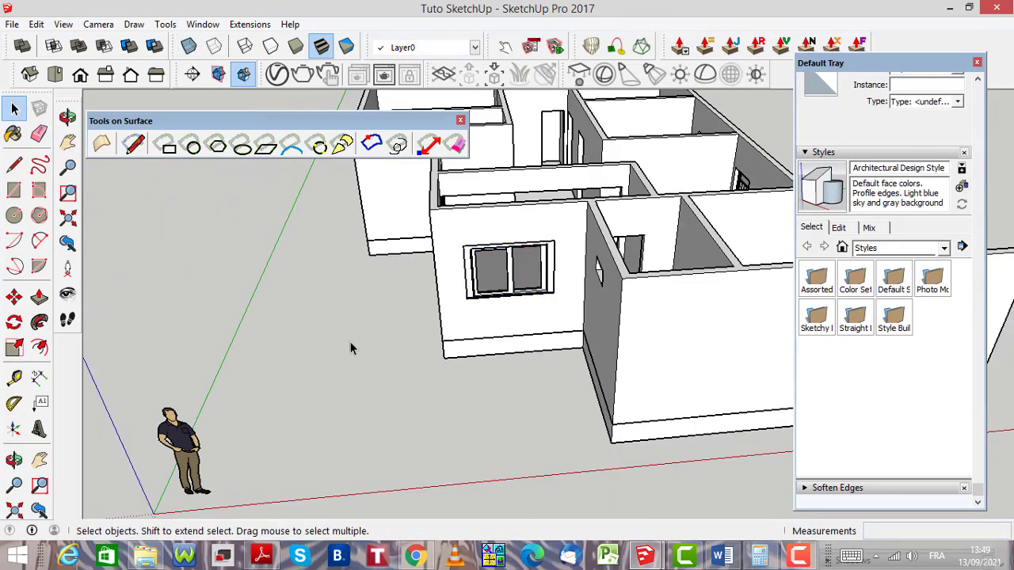
scroll(507, 318, down, 3)
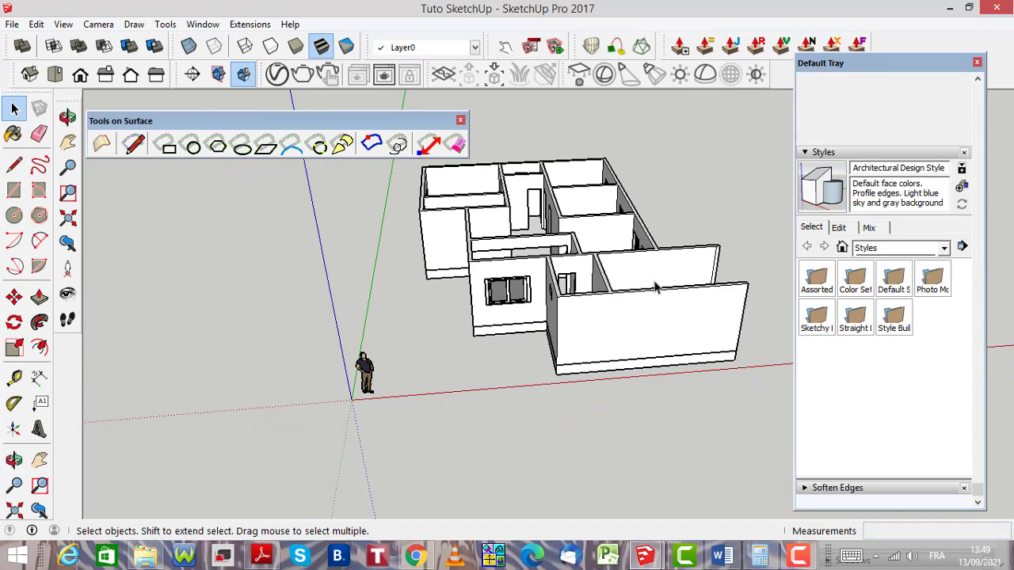
Copy the complete slatted garage door from the PORTE+D'ENTRÉE+NATIV+3 model
click(67, 117)
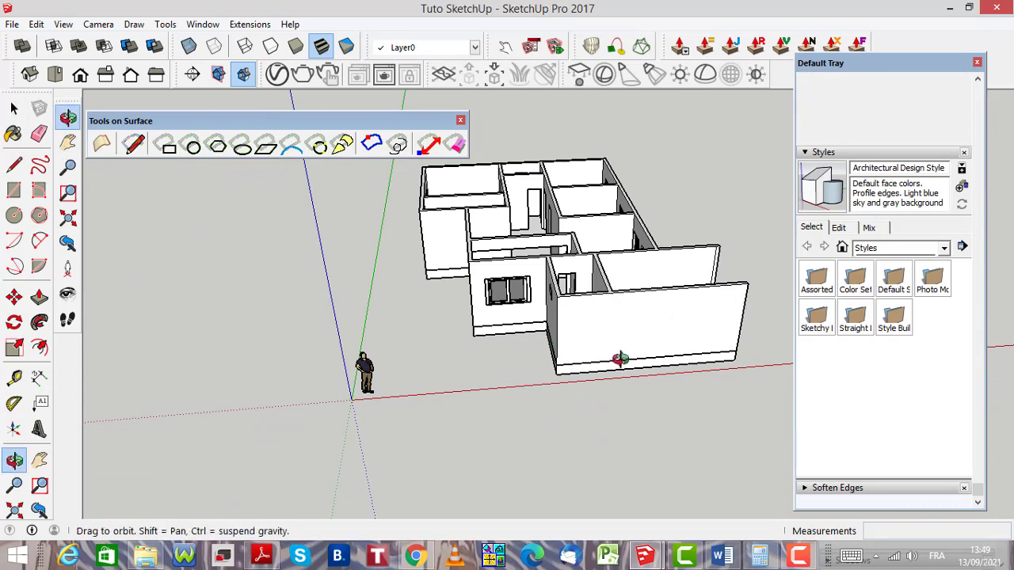
drag(619, 359, 561, 391)
scroll(478, 338, up, 3)
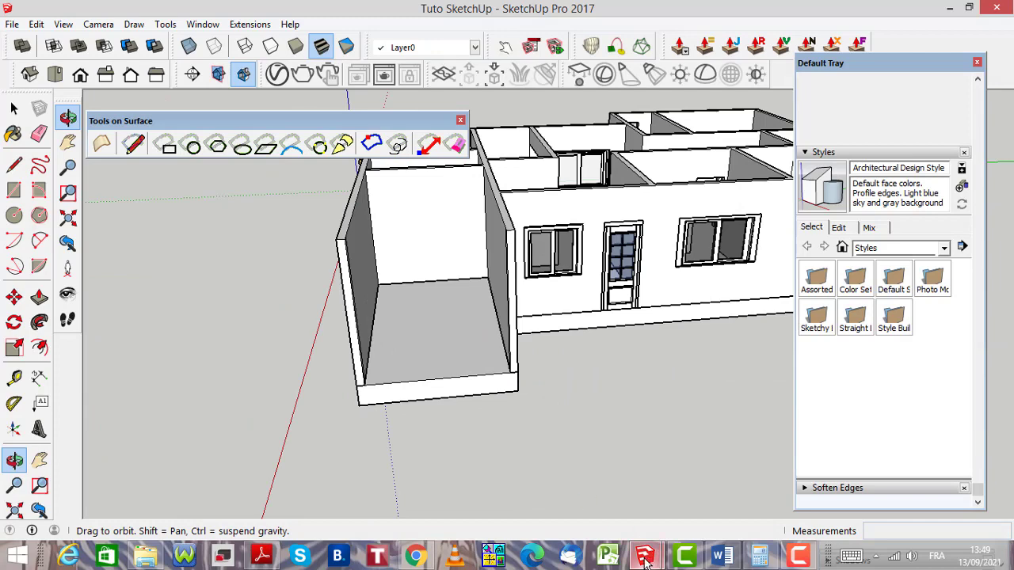
mouse_move(645, 559)
click(722, 489)
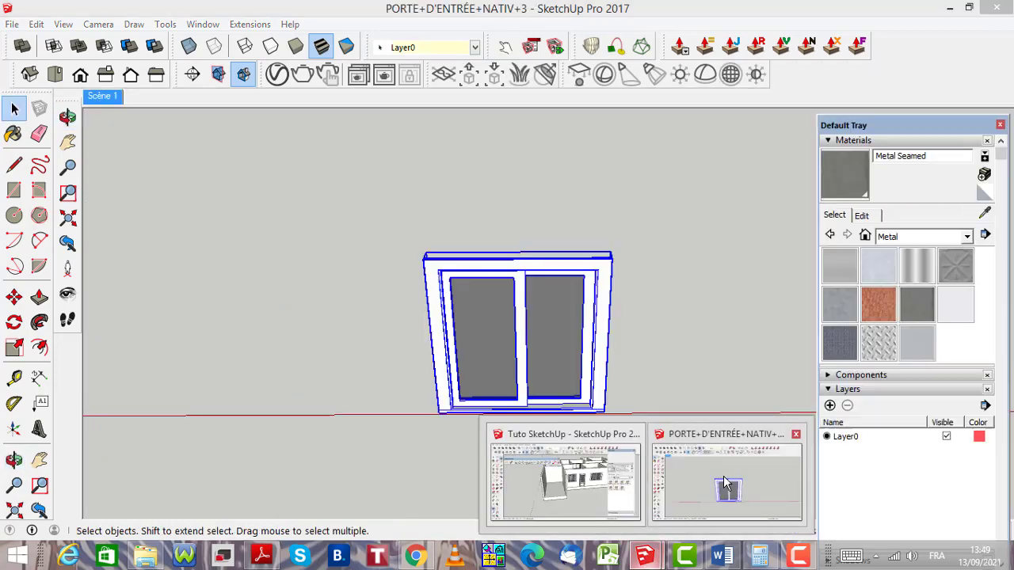
scroll(663, 344, down, 3)
click(666, 307)
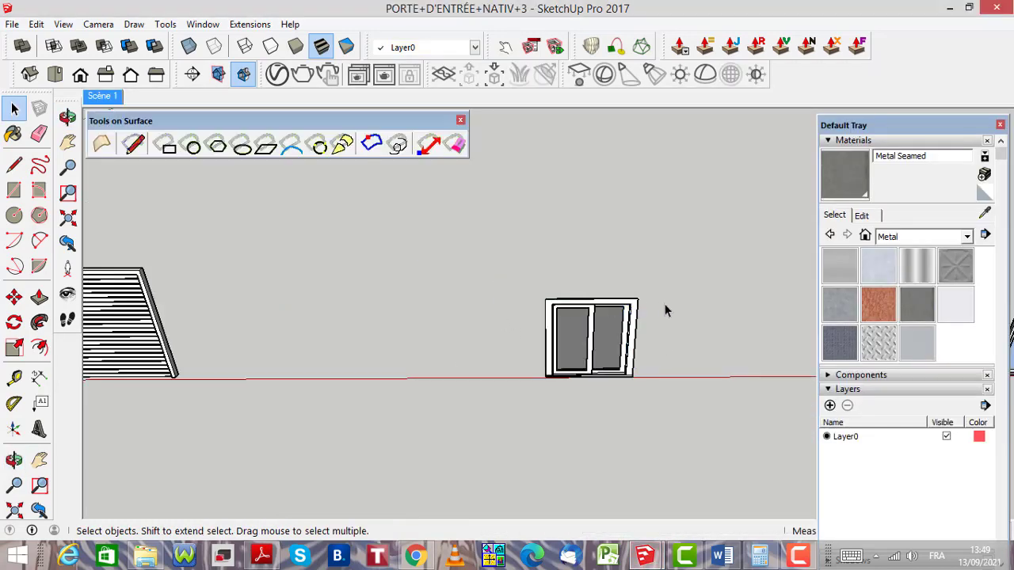
scroll(666, 307, down, 3)
scroll(184, 300, up, 5)
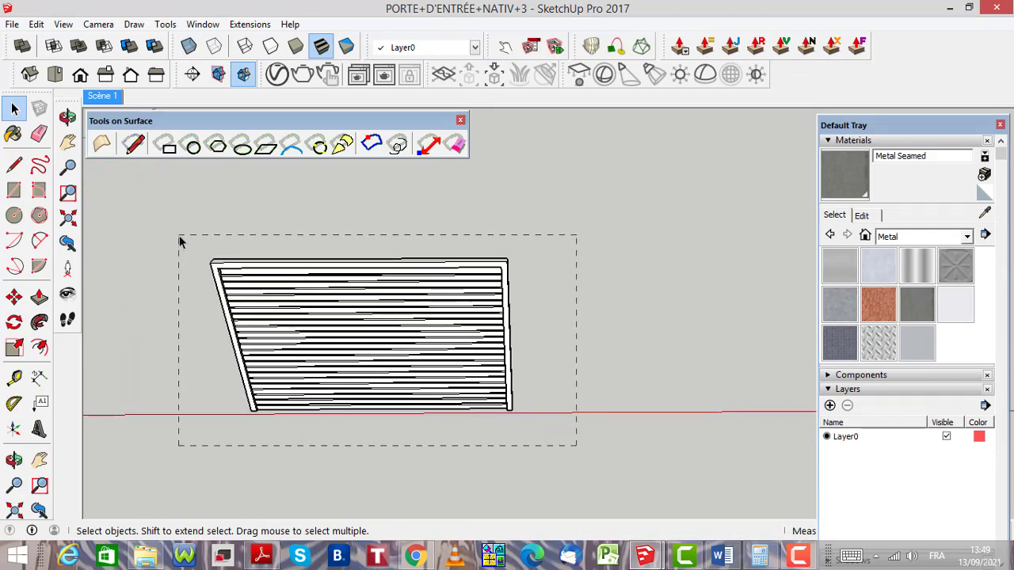
drag(177, 242, 168, 238)
drag(340, 285, 317, 271)
drag(180, 236, 183, 236)
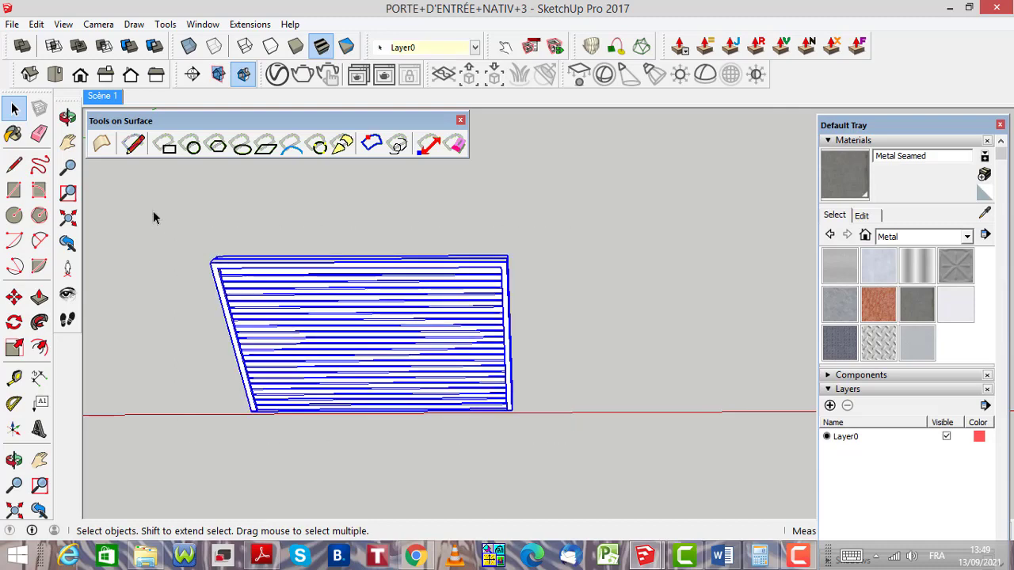
click(36, 24)
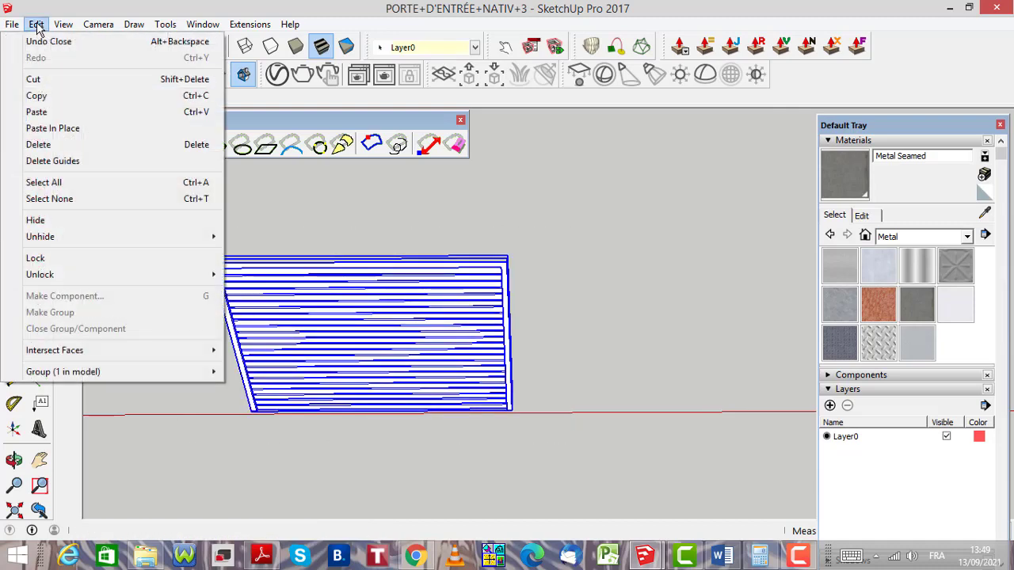
click(52, 96)
Paste the slatted garage door into the Tuto SketchUp model on the ground in front of the open garage
mouse_move(646, 559)
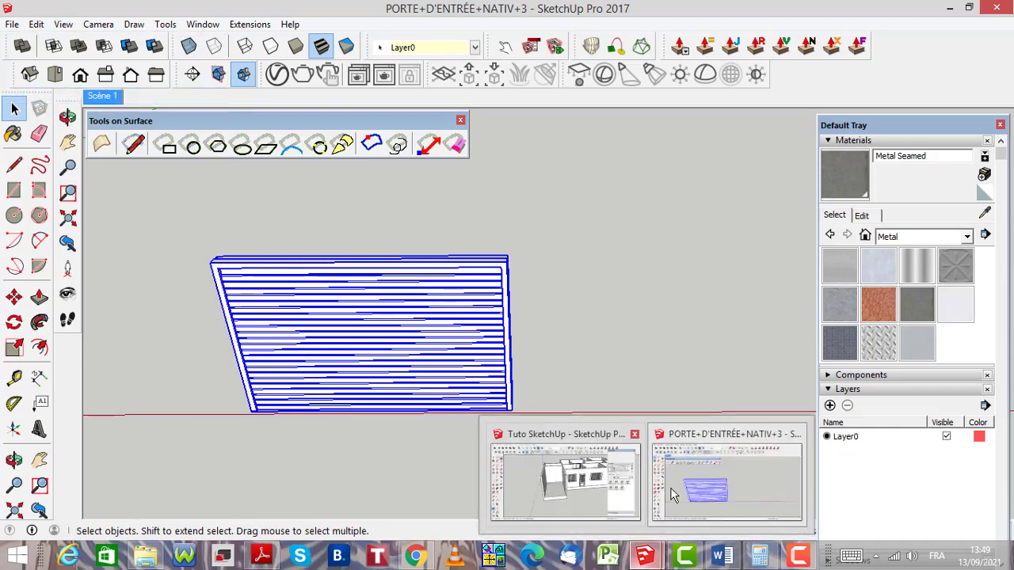
click(566, 493)
scroll(463, 400, up, 3)
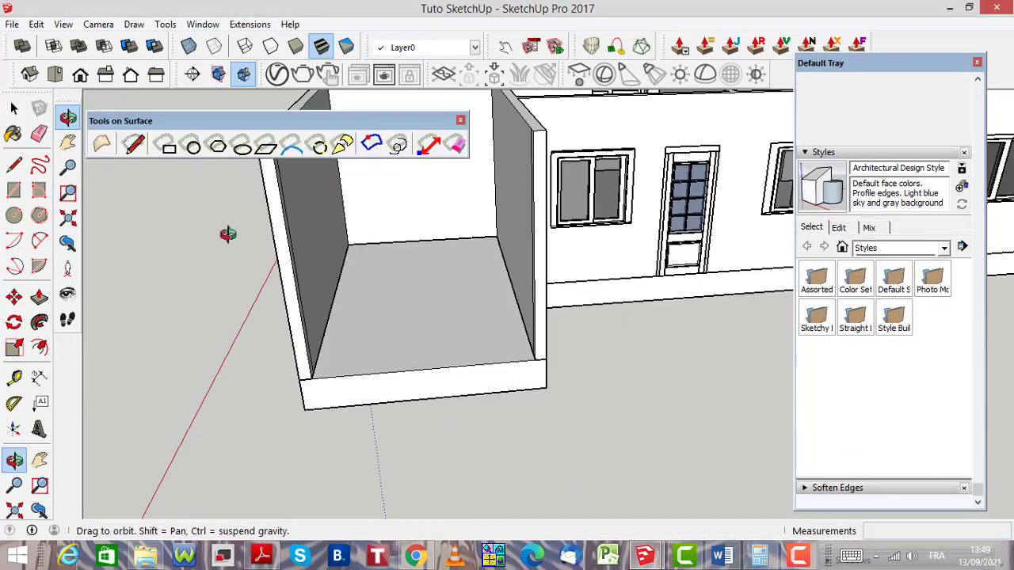
click(36, 24)
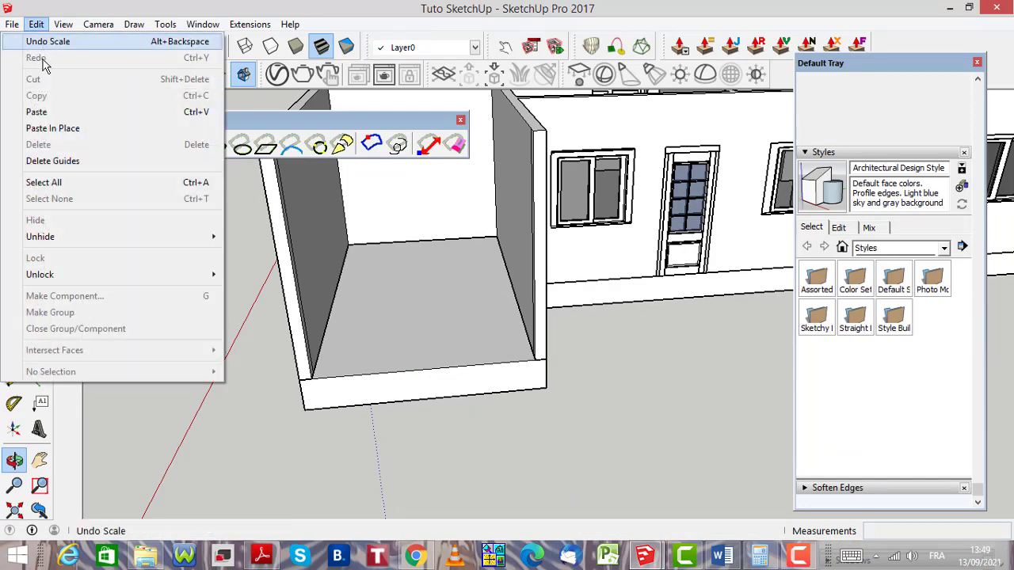
click(41, 112)
scroll(442, 424, down, 5)
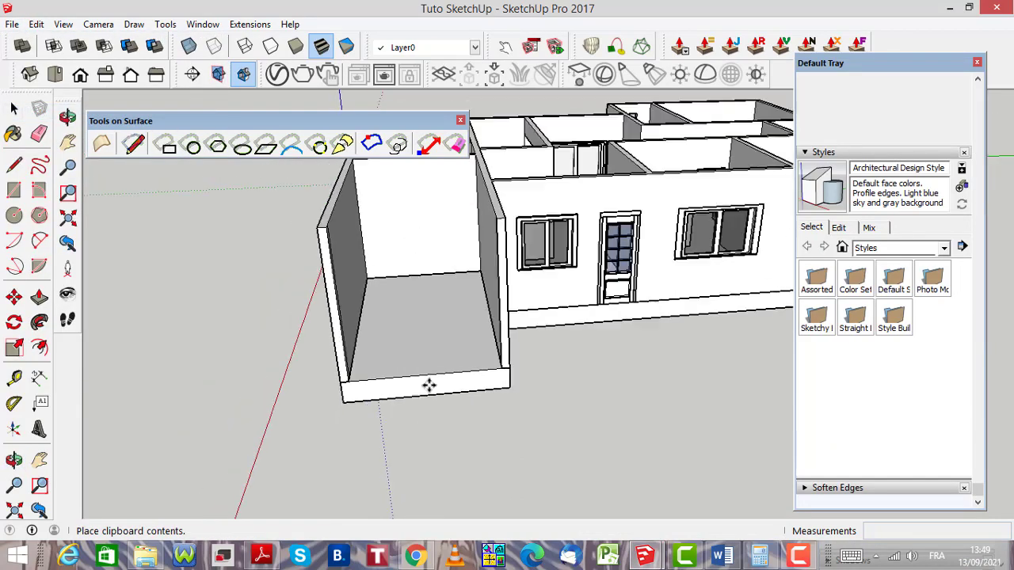
scroll(441, 444, up, 4)
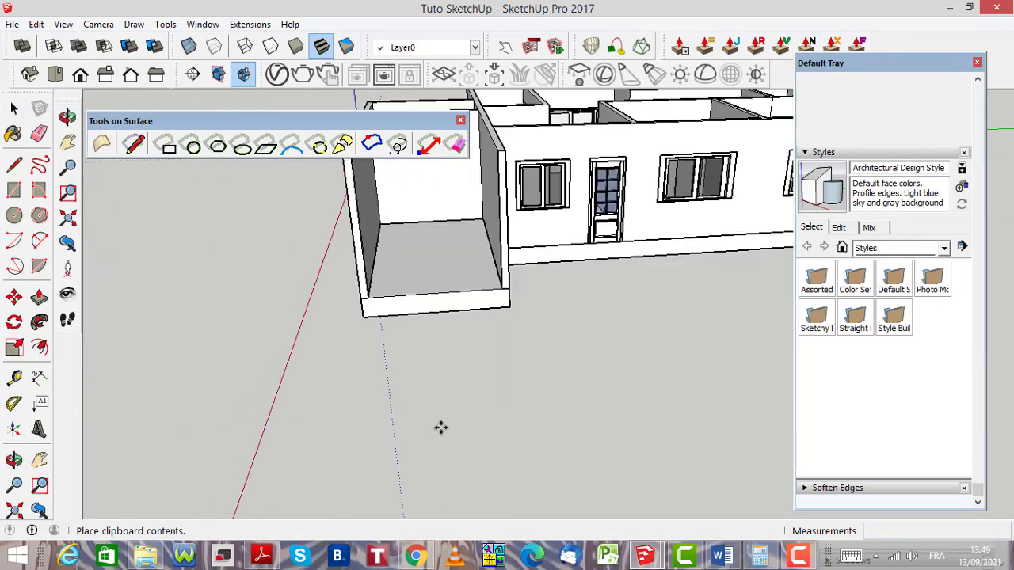
click(412, 423)
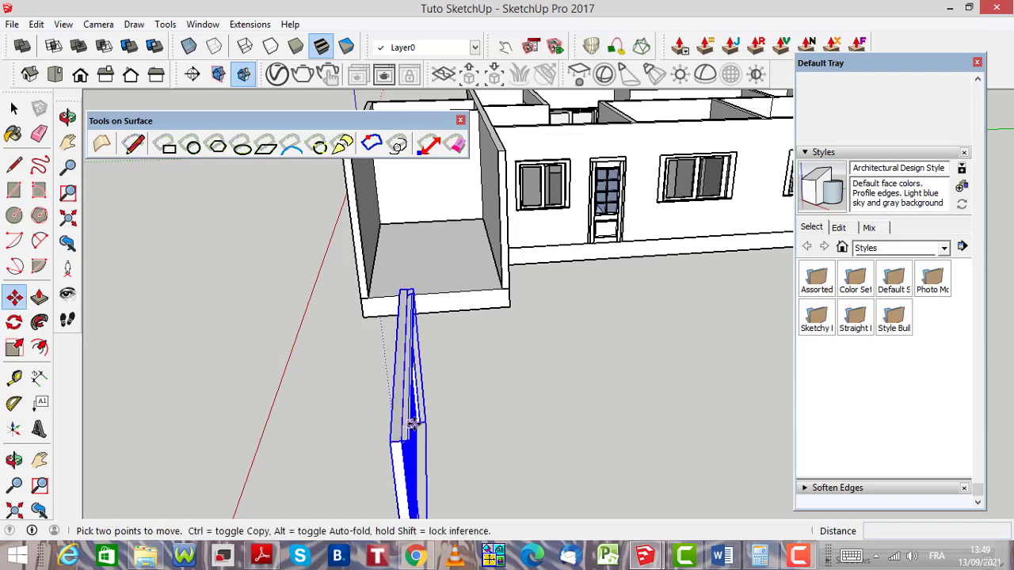
scroll(563, 362, down, 4)
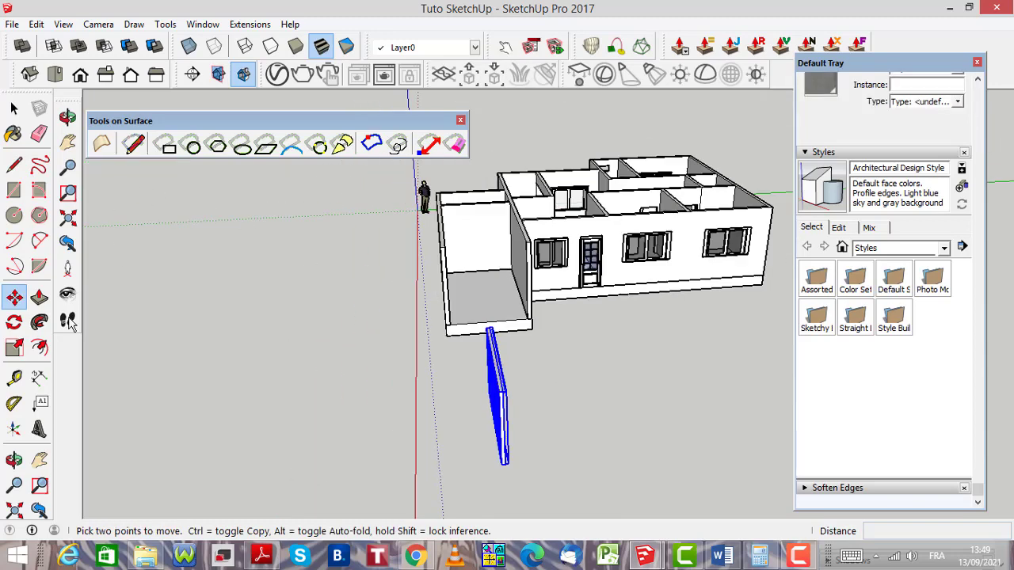
Rotate the pasted slatted garage door 90° about the vertical axis to align it with the garage front
click(14, 321)
scroll(491, 372, up, 5)
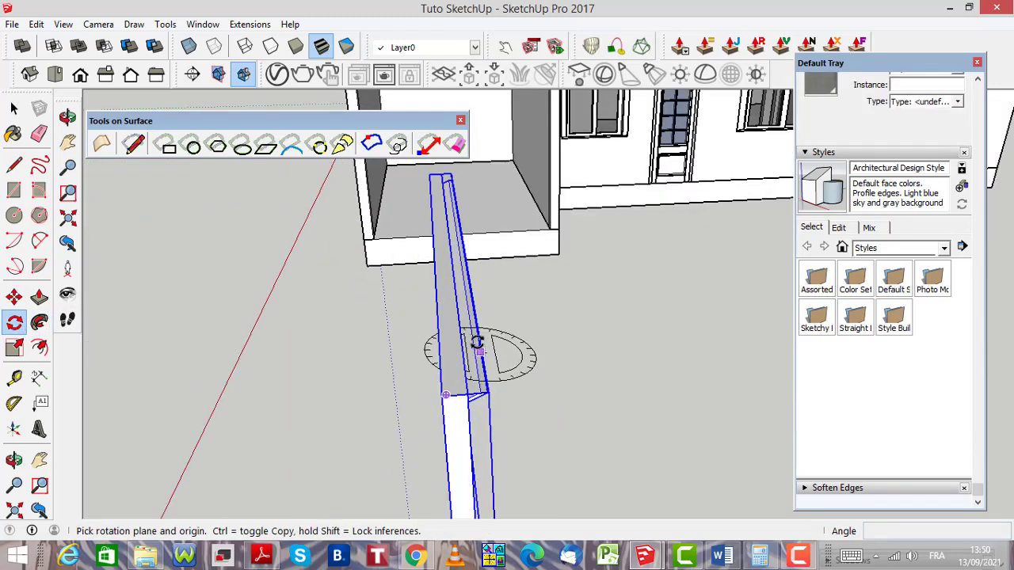
scroll(433, 229, up, 1)
drag(433, 229, 436, 307)
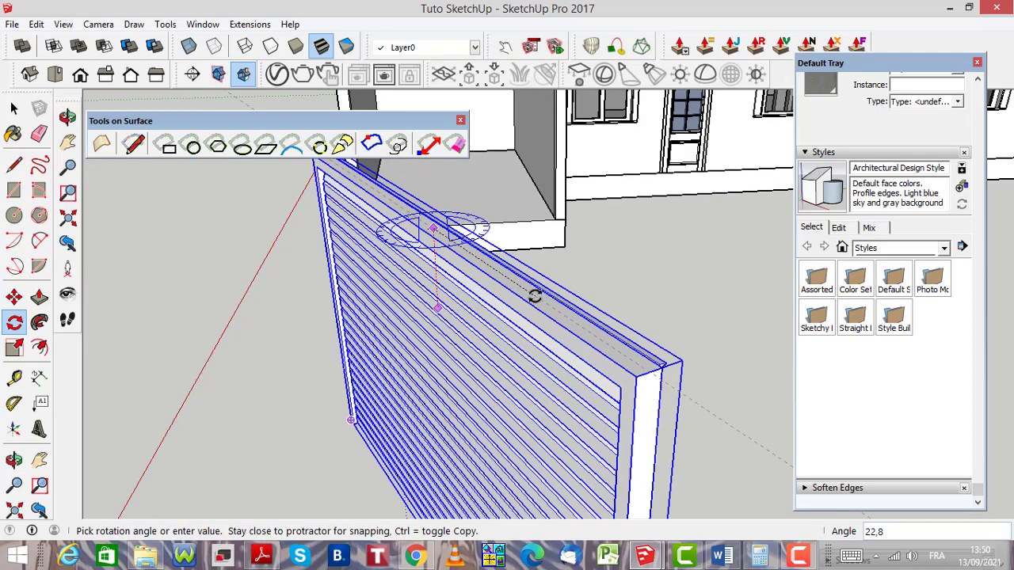
click(535, 296)
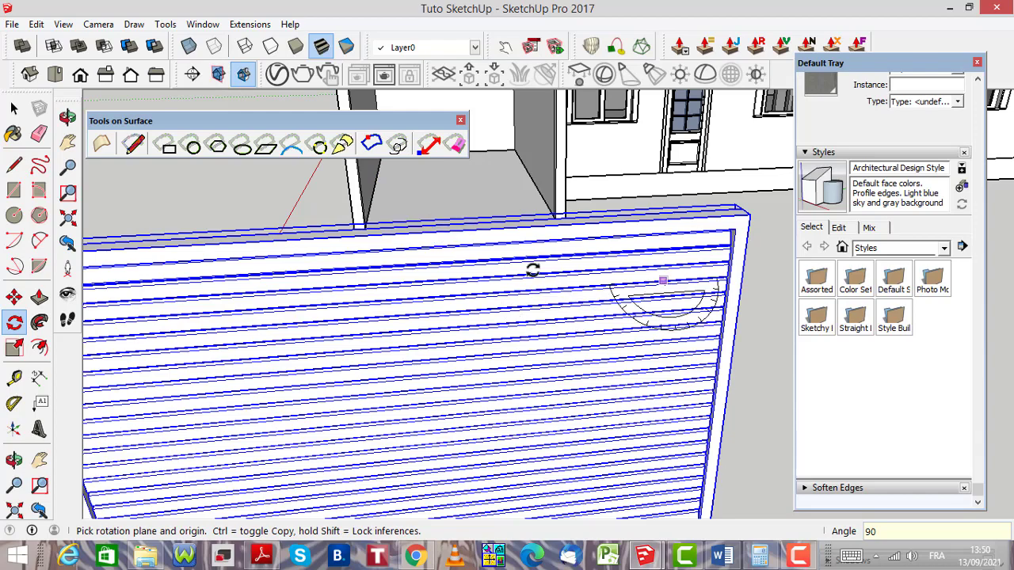
click(16, 111)
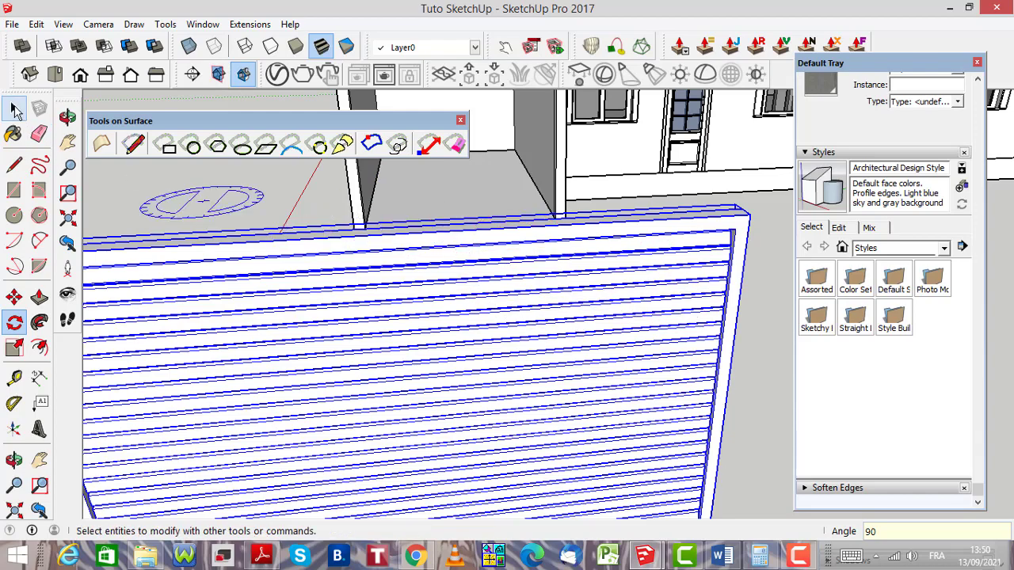
Move the garage door by its lower front corner to the bottom corner of the garage opening beside the house facade
click(14, 298)
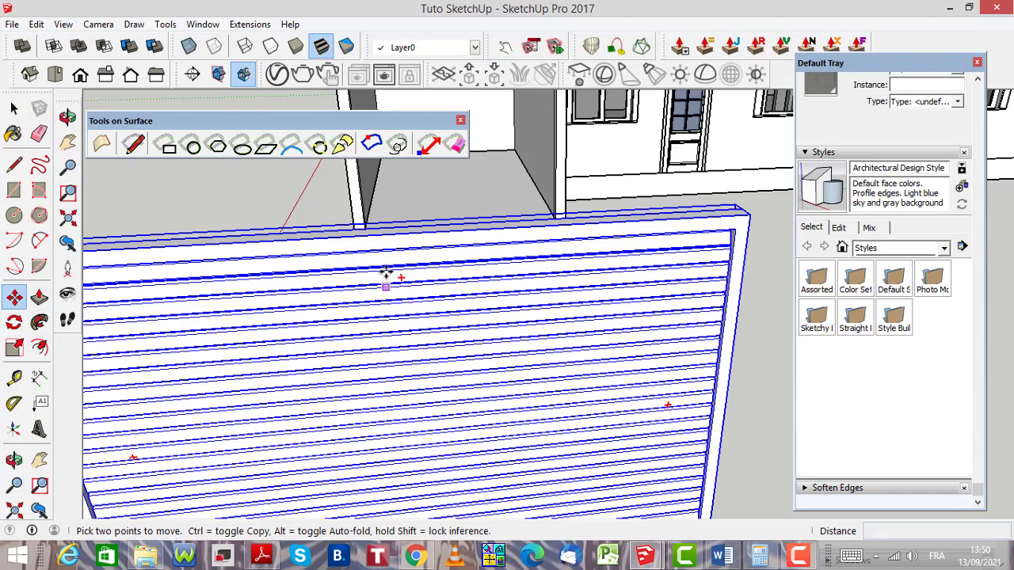
scroll(388, 269, down, 5)
scroll(573, 414, up, 4)
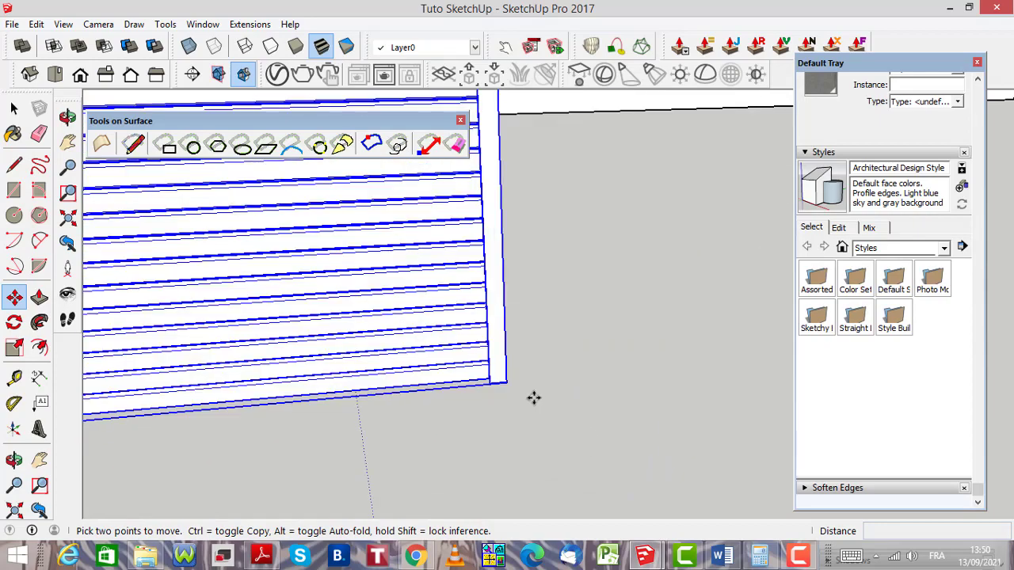
click(504, 391)
scroll(451, 409, down, 3)
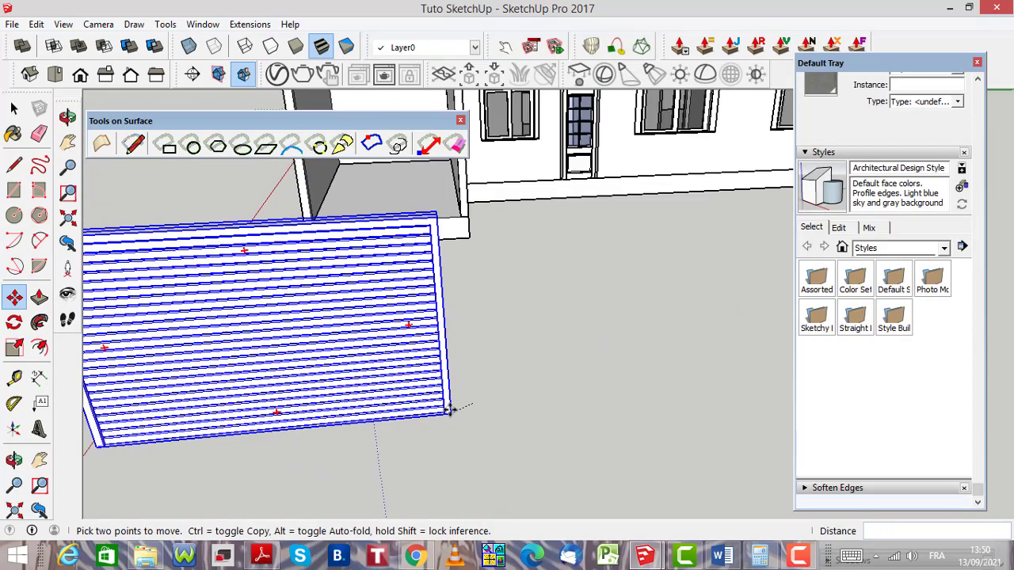
scroll(373, 154, up, 4)
scroll(455, 222, up, 5)
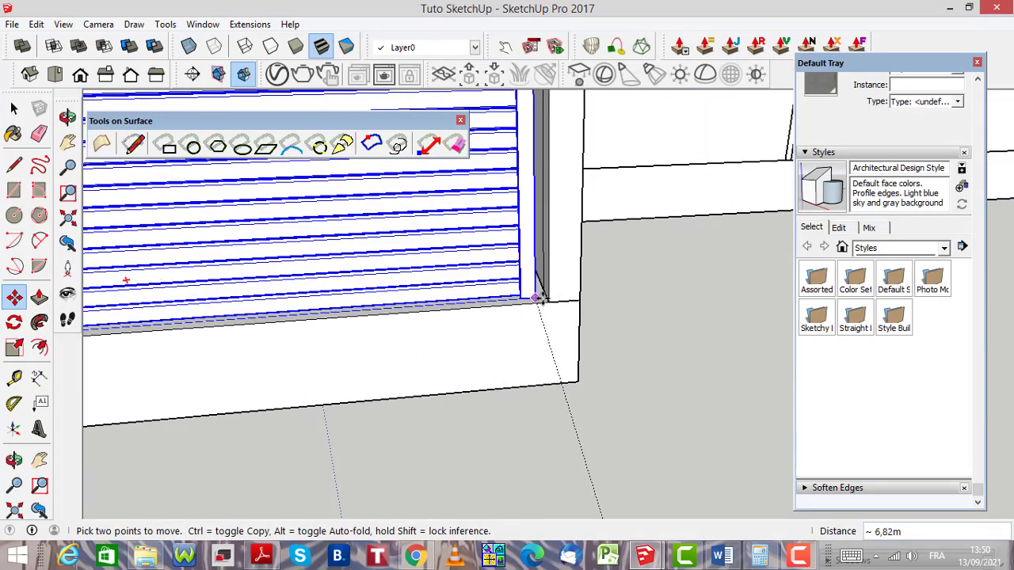
click(550, 302)
scroll(688, 380, down, 4)
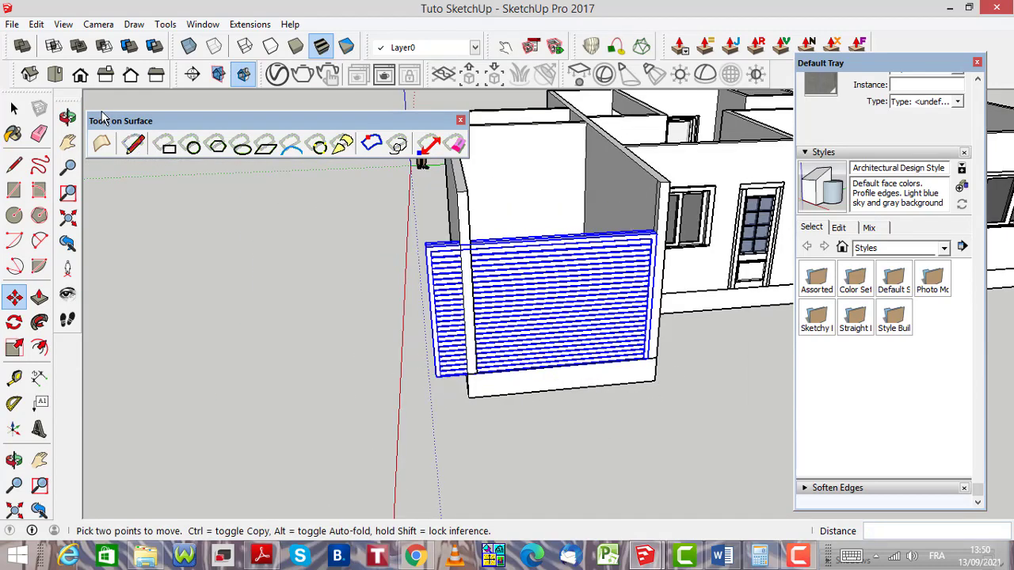
Scale the garage door's width along the red axis to the inner edge of the opening's far side wall
click(16, 350)
scroll(405, 321, up, 2)
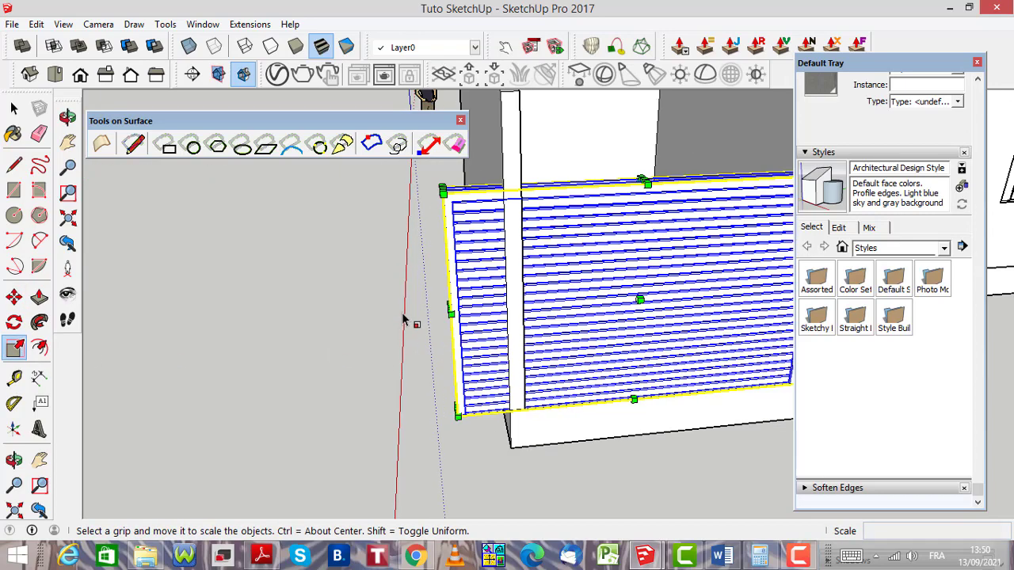
scroll(405, 321, up, 5)
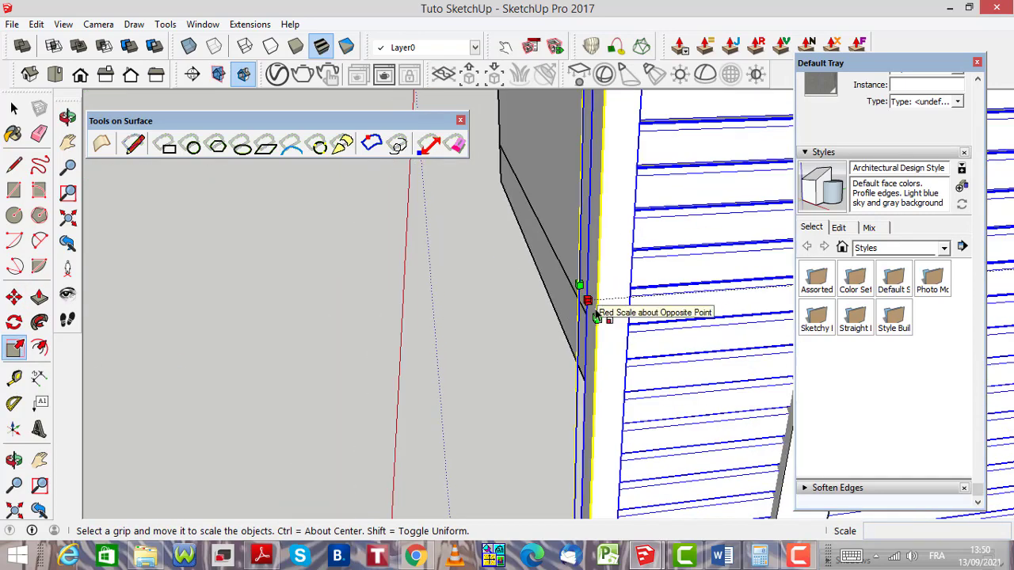
drag(594, 313, 724, 305)
scroll(310, 320, down, 5)
scroll(366, 322, up, 4)
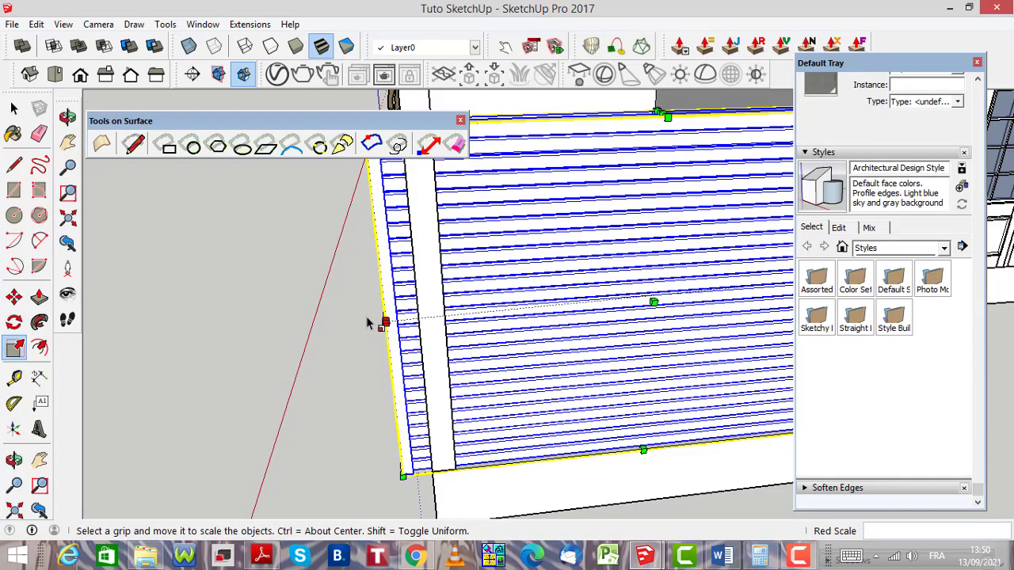
scroll(366, 323, up, 3)
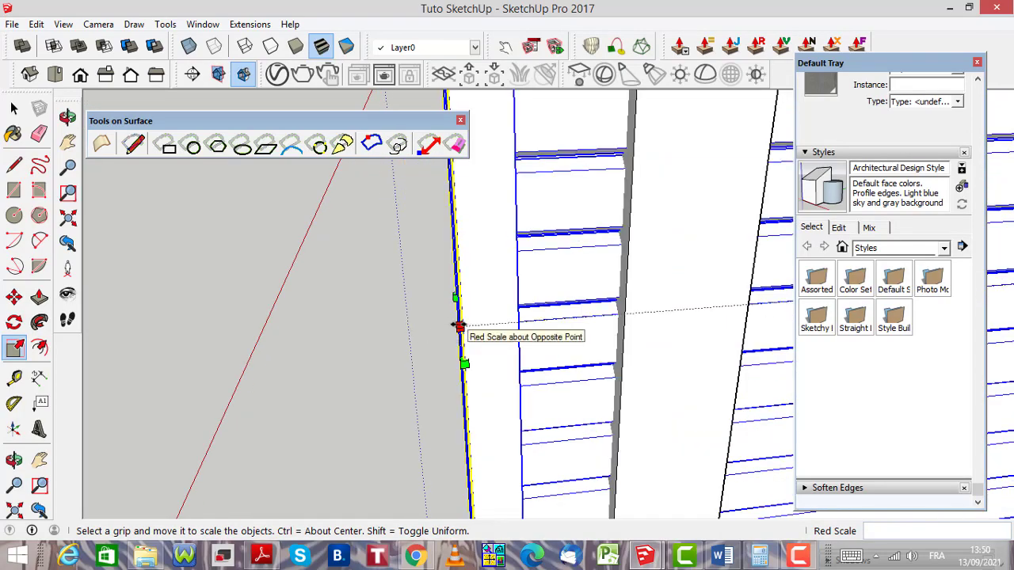
drag(460, 325, 743, 314)
scroll(222, 344, down, 2)
scroll(446, 389, down, 3)
scroll(421, 401, down, 2)
scroll(462, 371, down, 2)
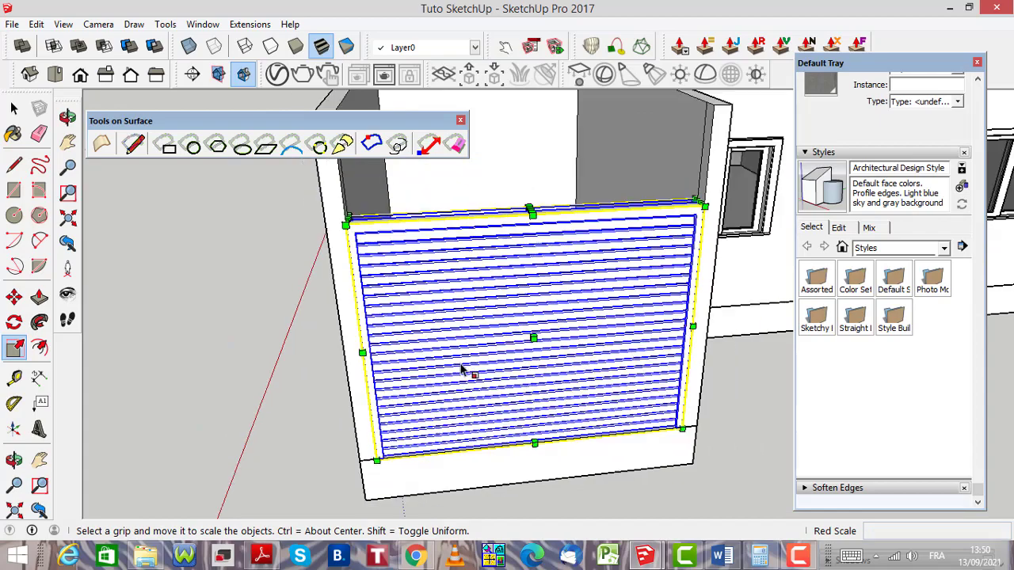
Scale the garage door's height up to the top of the garage side walls
scroll(466, 367, down, 1)
scroll(500, 181, up, 4)
scroll(519, 247, down, 4)
scroll(526, 281, down, 2)
scroll(502, 225, up, 1)
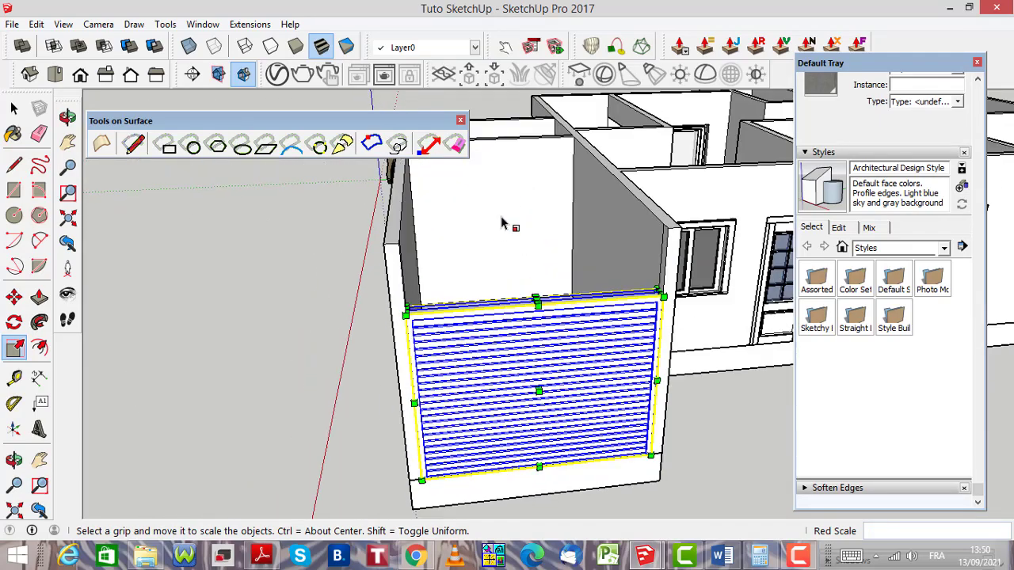
scroll(529, 299, up, 4)
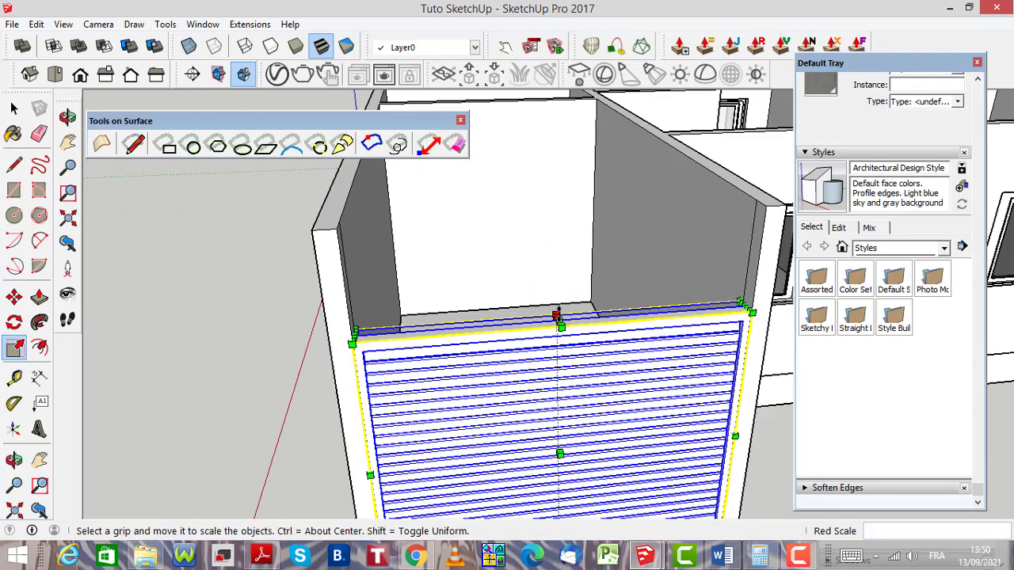
scroll(557, 317, down, 2)
drag(557, 317, 528, 210)
middle_drag(445, 252, 314, 240)
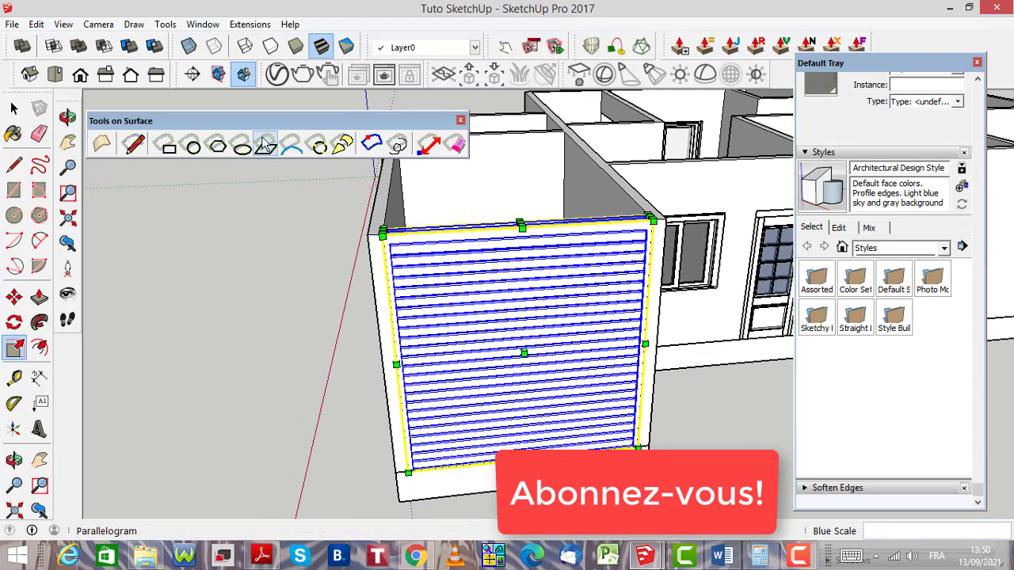
Check the garage door's fit with X-ray faces, then restore opaque faces and clear the selection
click(189, 46)
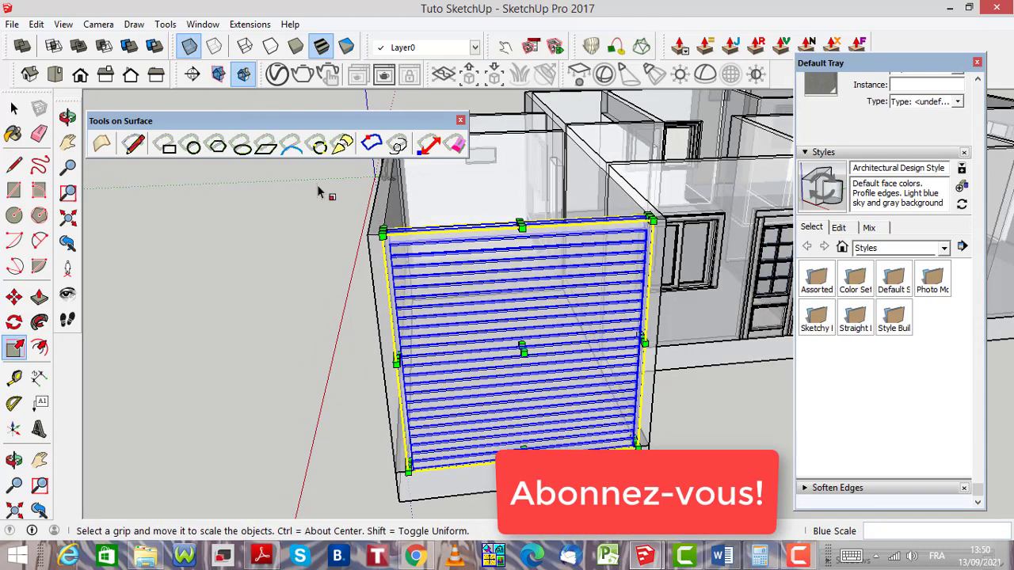
scroll(643, 432, up, 2)
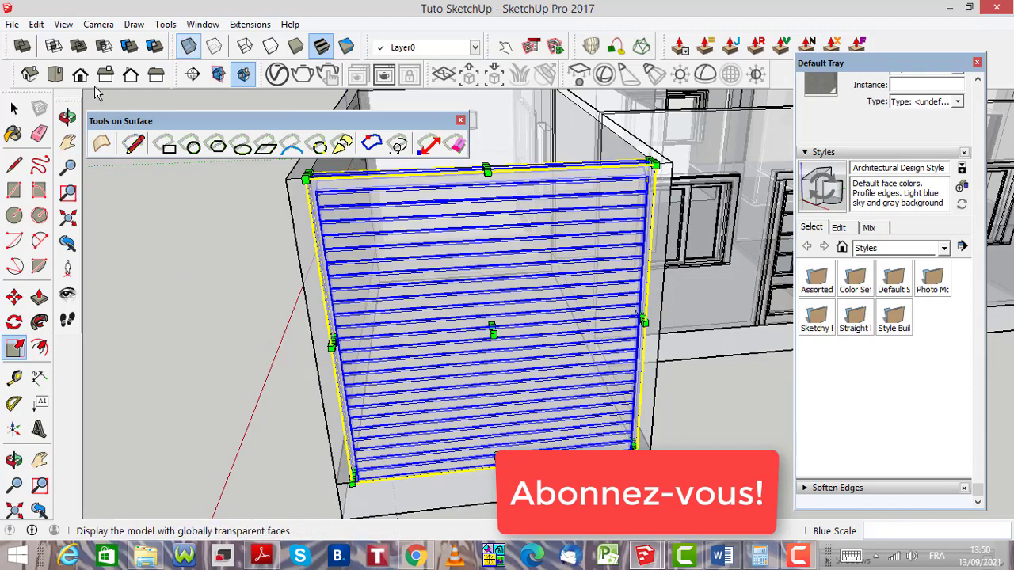
click(188, 46)
click(16, 108)
click(154, 285)
scroll(332, 311, down, 5)
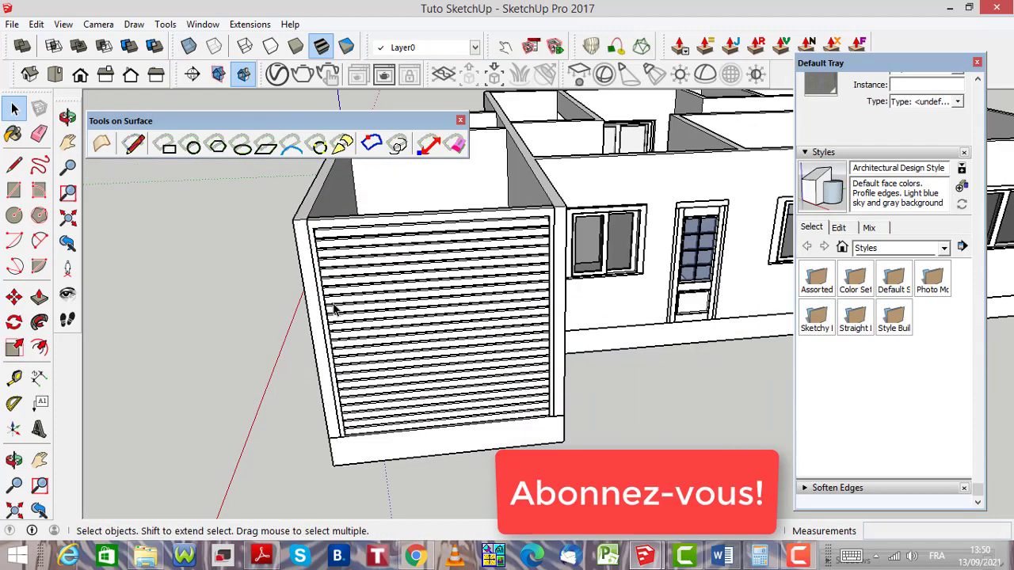
View the 3D Warehouse search results for porte in Chrome, then return to the house model in SketchUp
scroll(336, 308, down, 3)
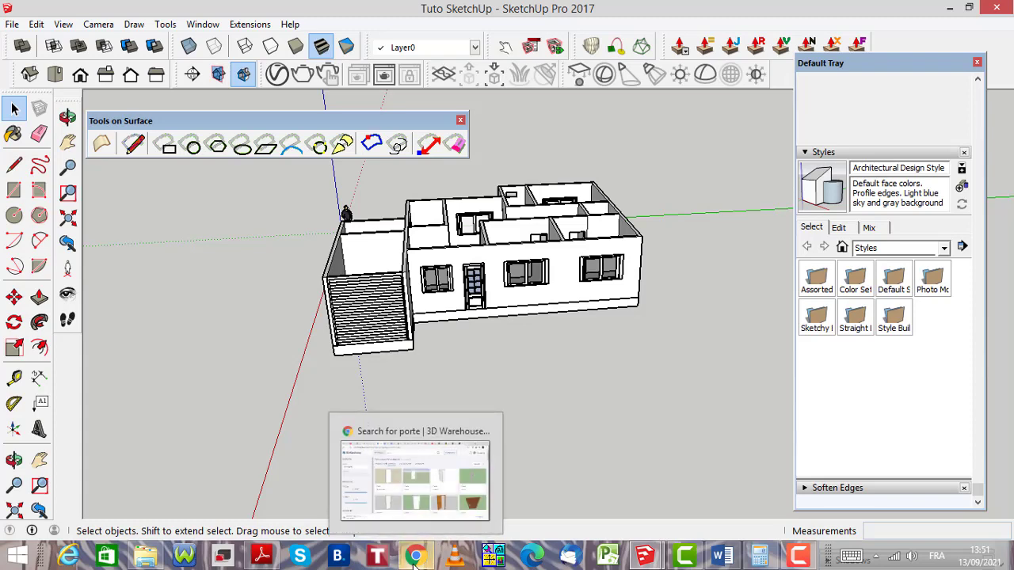
click(401, 479)
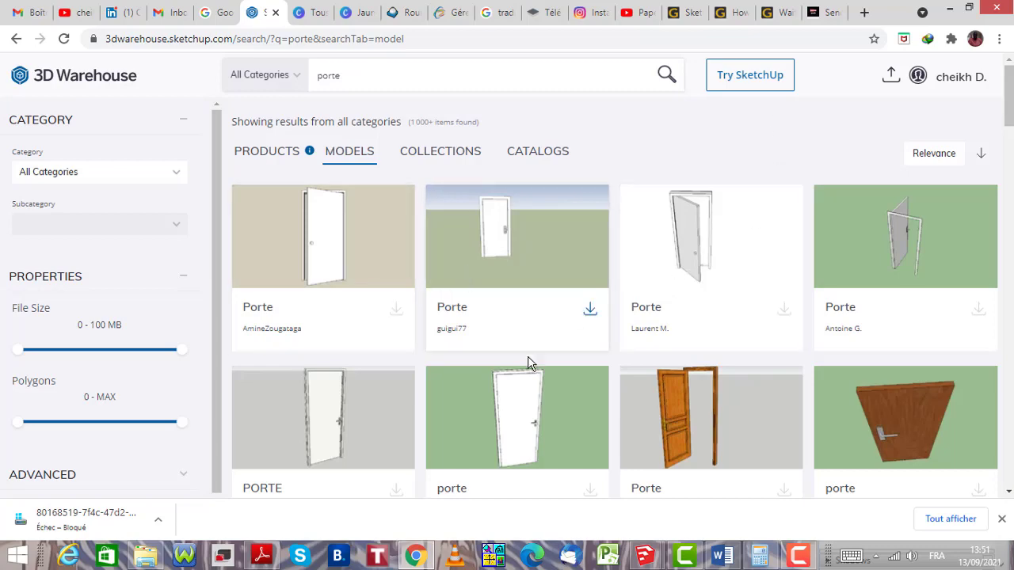
click(951, 10)
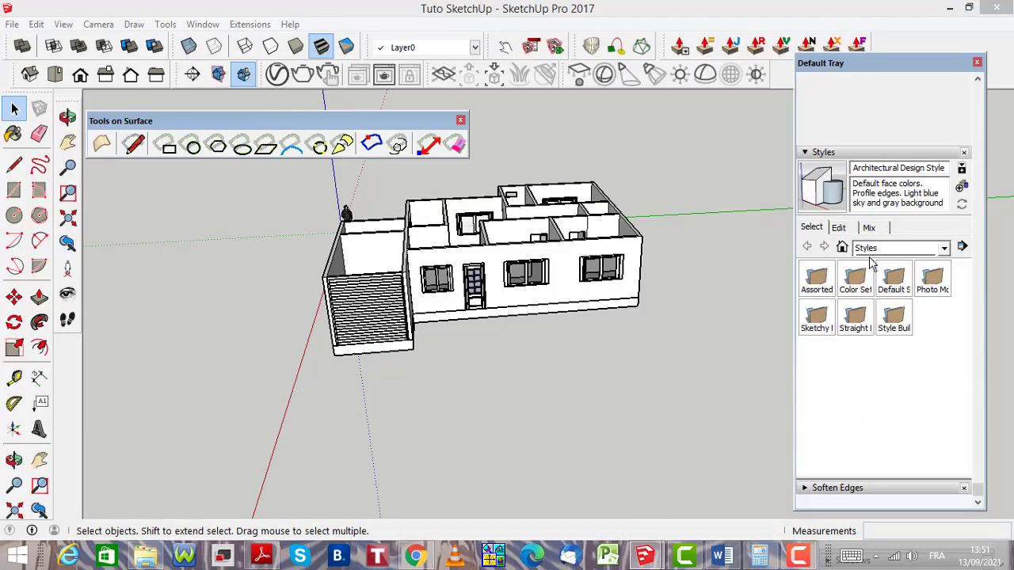
Collapse the Styles section of the Default Tray and expand the Components browser
click(808, 153)
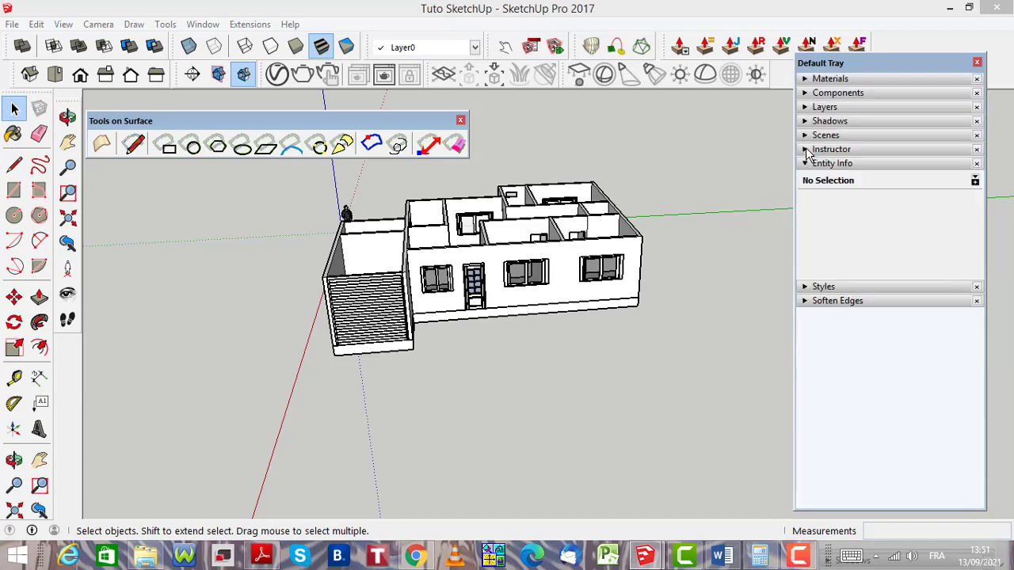
click(806, 93)
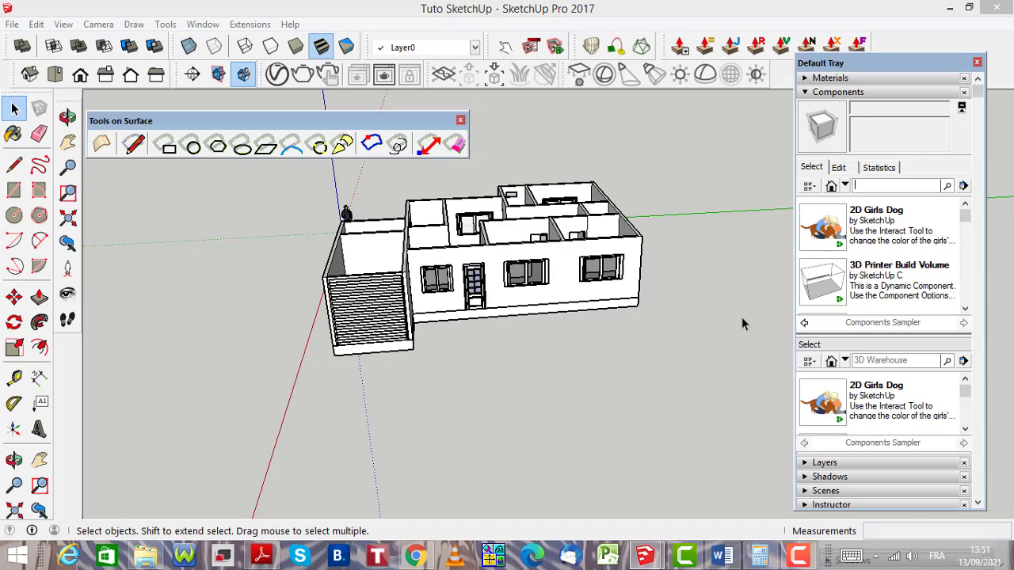
click(695, 324)
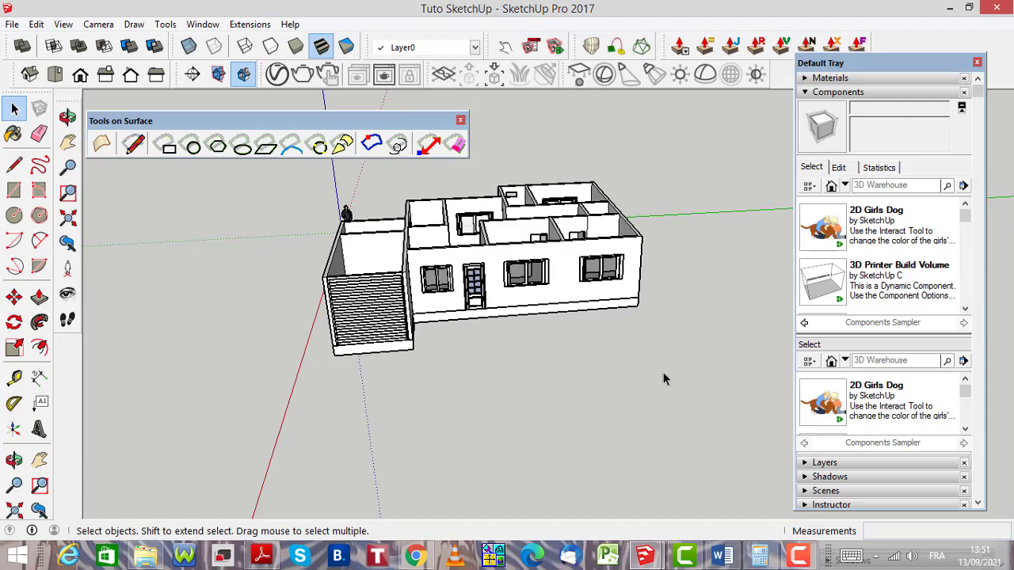
Examine the row of door and window models in PORTE+D'ENTRÉE+NATIV+3, then return to the Tuto SketchUp model
mouse_move(644, 557)
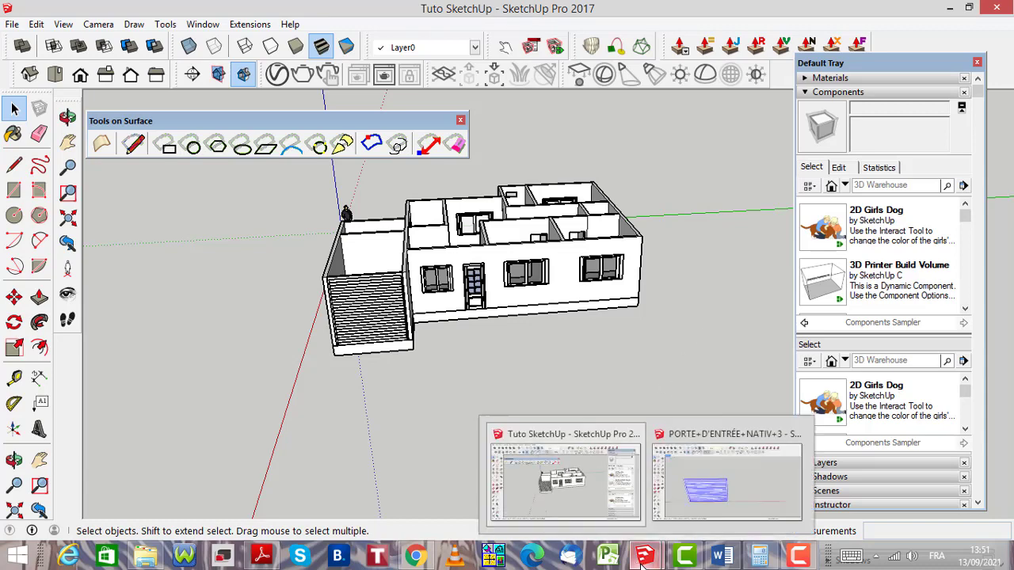
click(726, 479)
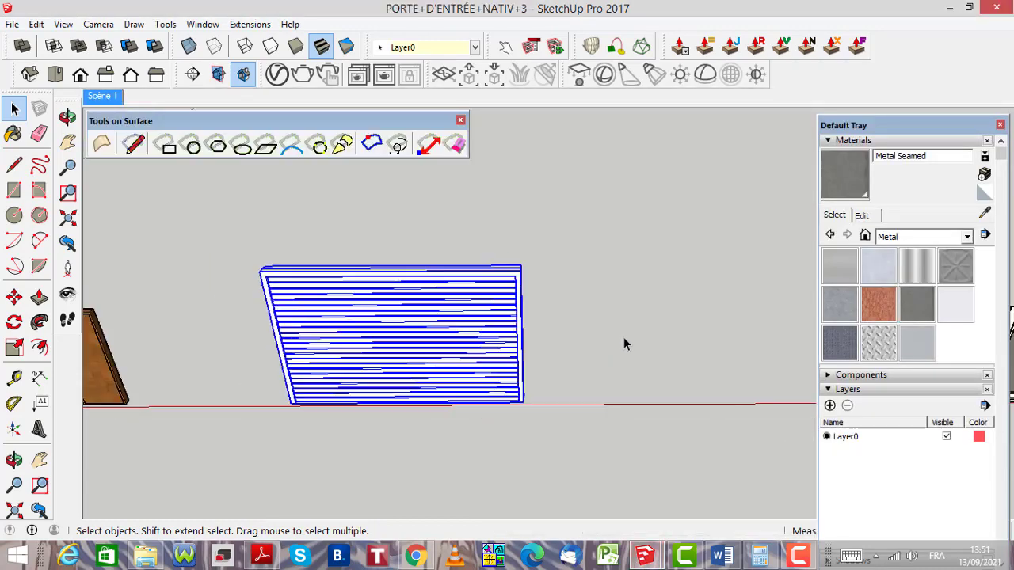
scroll(626, 342, down, 4)
scroll(503, 417, down, 6)
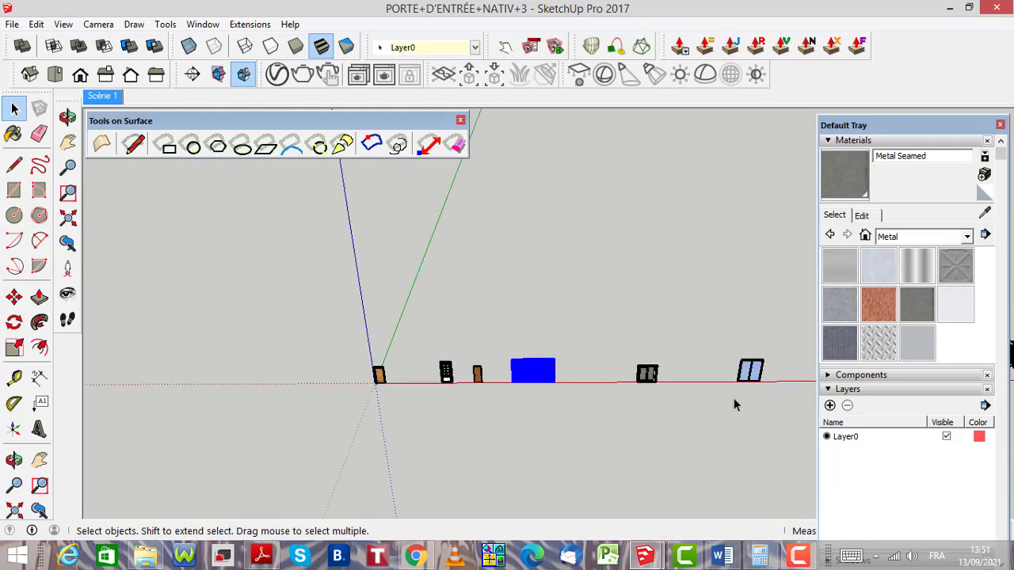
scroll(777, 371, up, 1)
scroll(452, 408, down, 4)
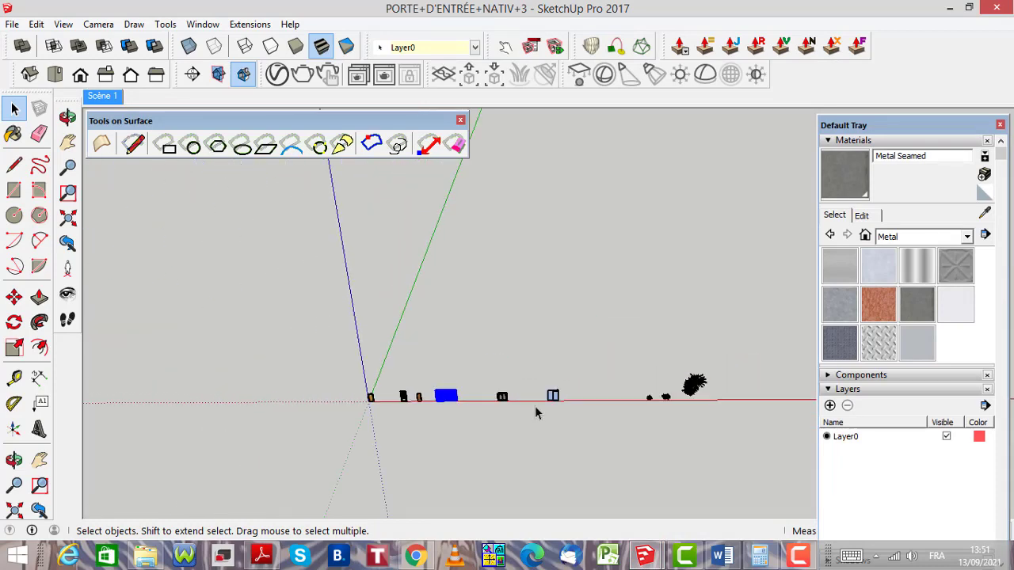
scroll(469, 401, up, 2)
scroll(469, 401, up, 4)
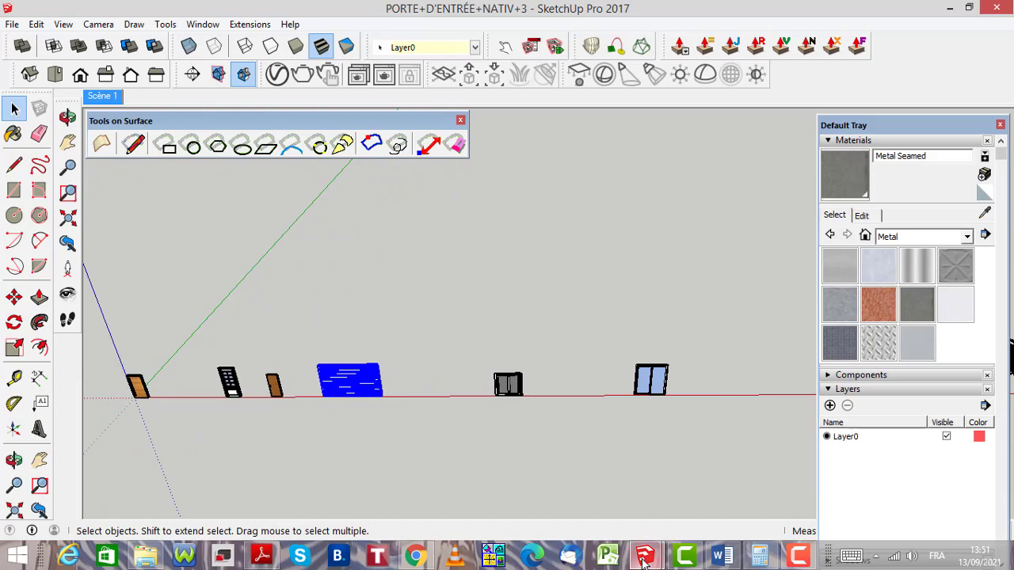
mouse_move(644, 560)
click(579, 498)
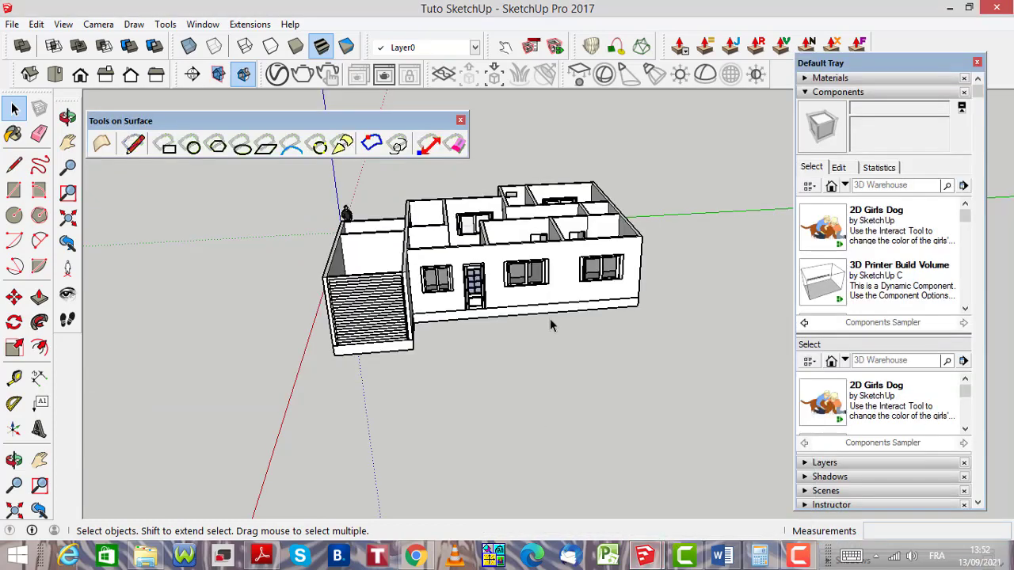
Examine the house from several sides and from above to check its fitted doors, windows and garage door
scroll(535, 225, up, 4)
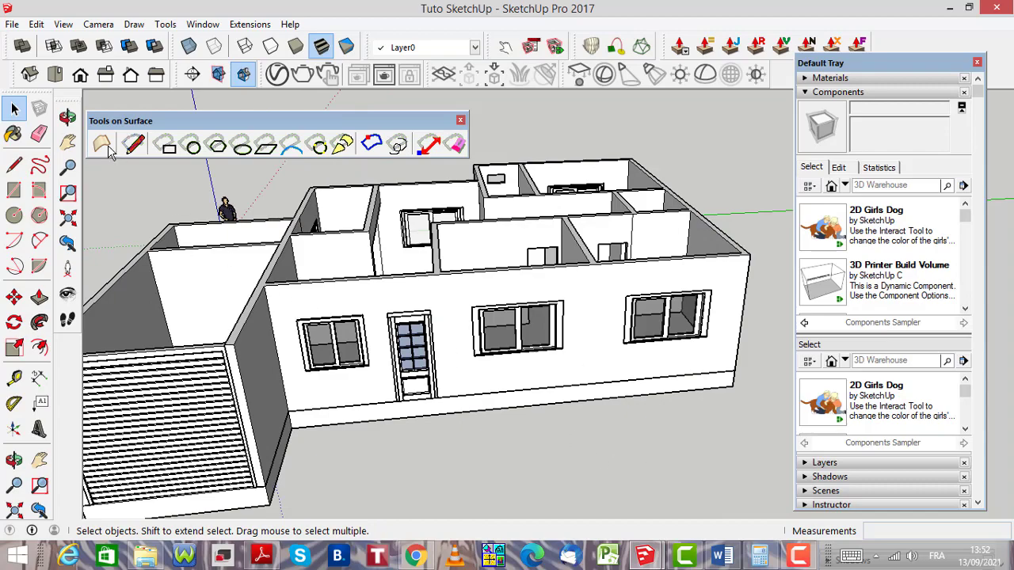
click(68, 117)
drag(593, 317, 523, 338)
drag(642, 361, 680, 302)
scroll(679, 302, down, 6)
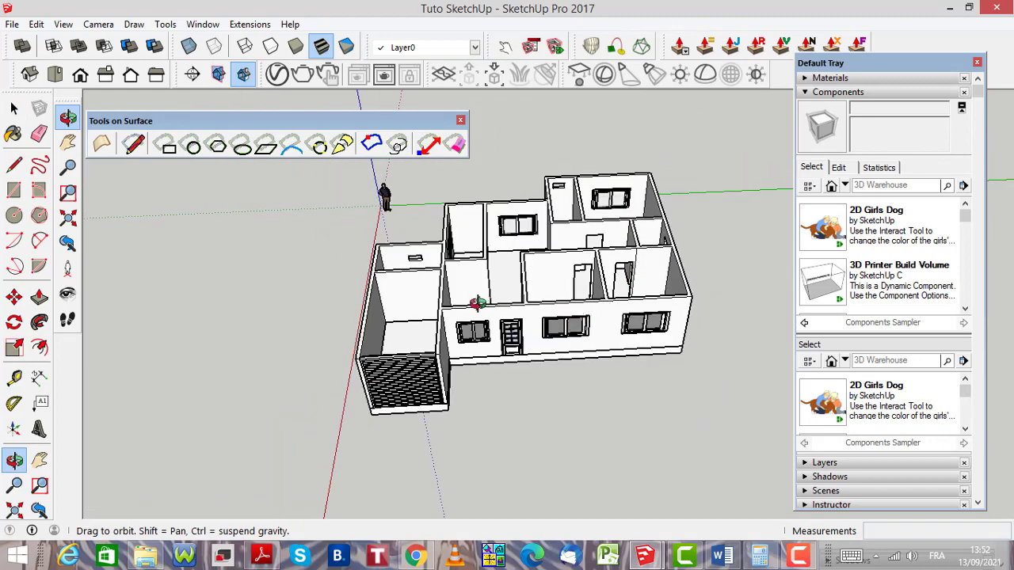
drag(391, 297, 473, 294)
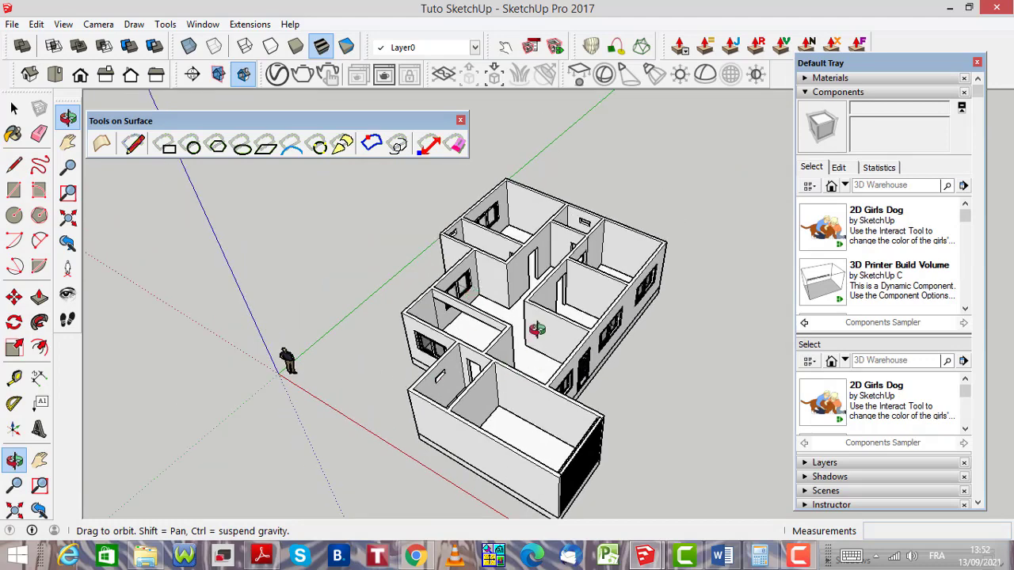
scroll(491, 313, down, 3)
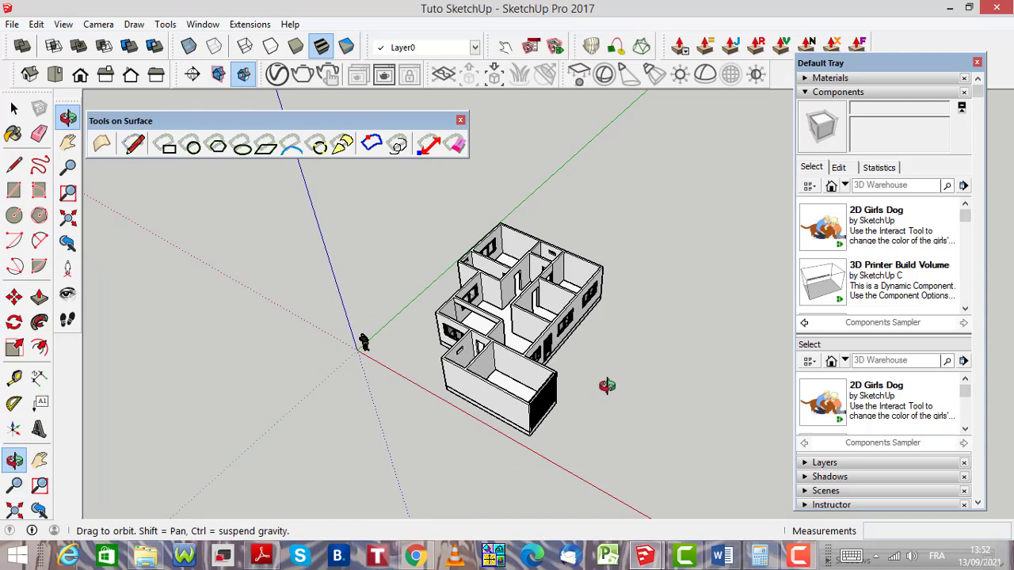
drag(586, 400, 408, 393)
scroll(520, 365, up, 5)
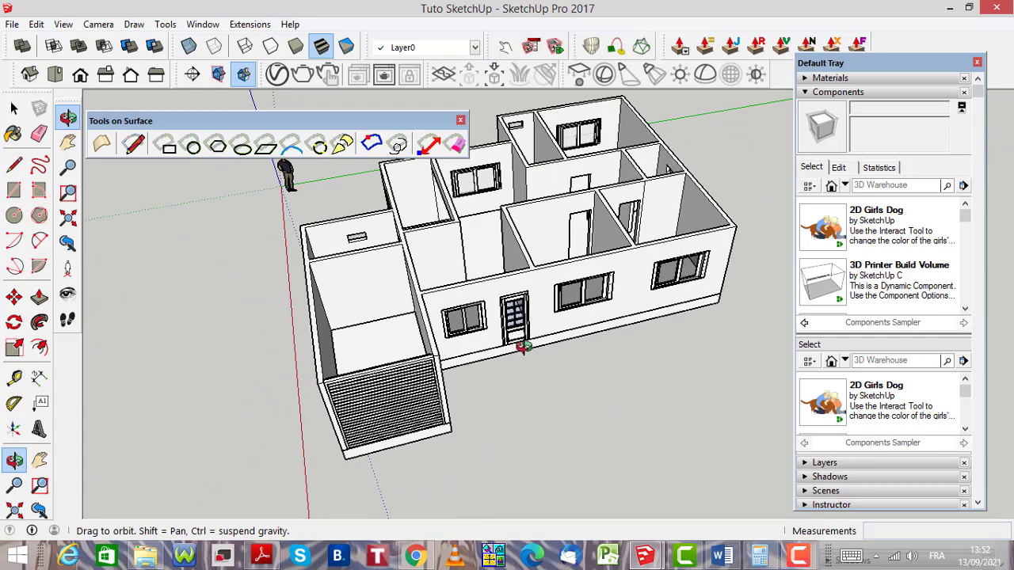
scroll(519, 364, down, 3)
scroll(481, 402, up, 5)
scroll(482, 402, up, 1)
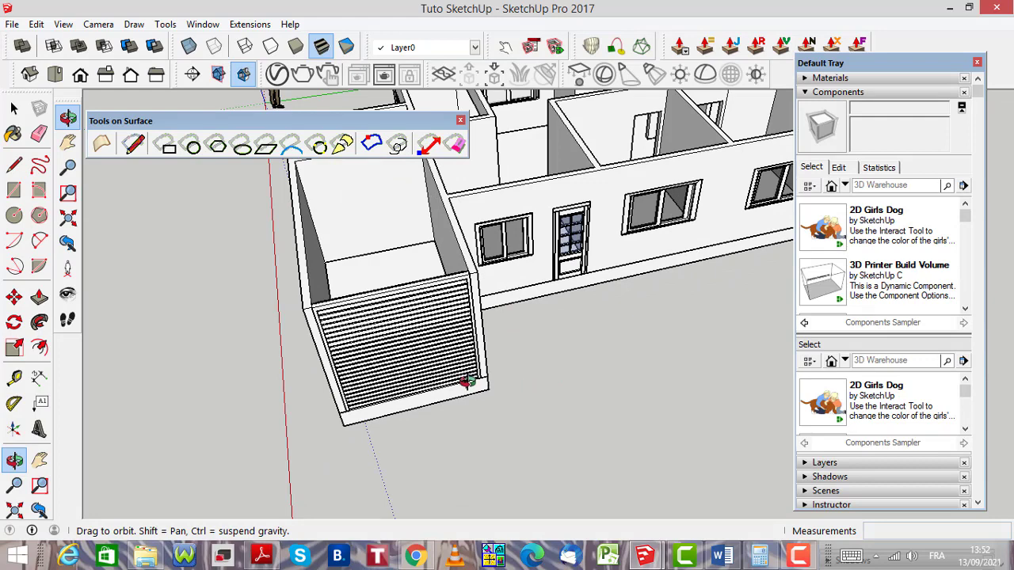
scroll(519, 371, down, 5)
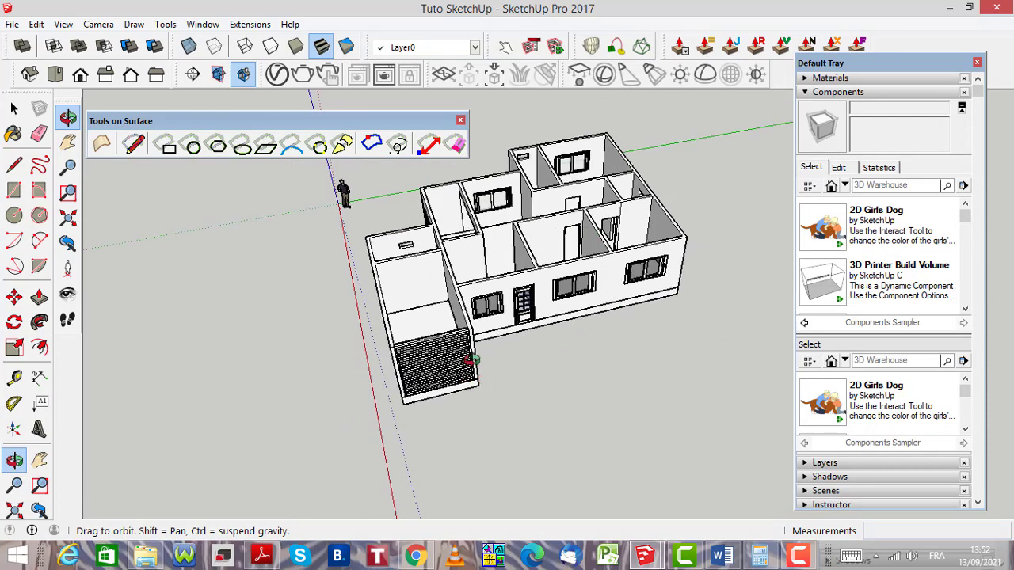